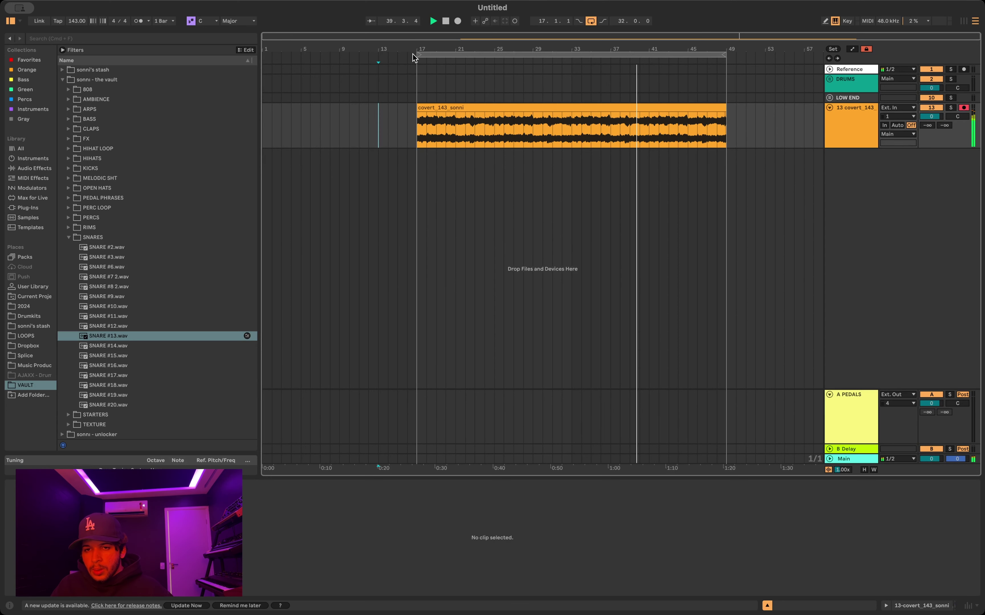
# Step: Shorten the loop to start at bar 33 and unfold the LOW END and DRUMS groups
pyautogui.moveTo(418, 54); pyautogui.dragTo(577, 56)
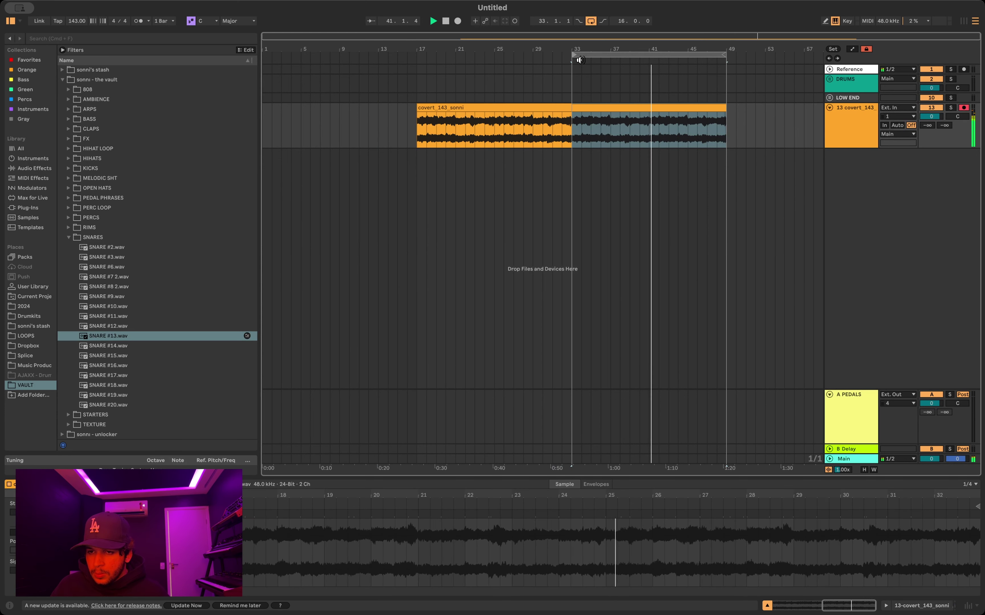
pyautogui.click(828, 92)
pyautogui.click(830, 78)
pyautogui.scroll(-5, 648, 267)
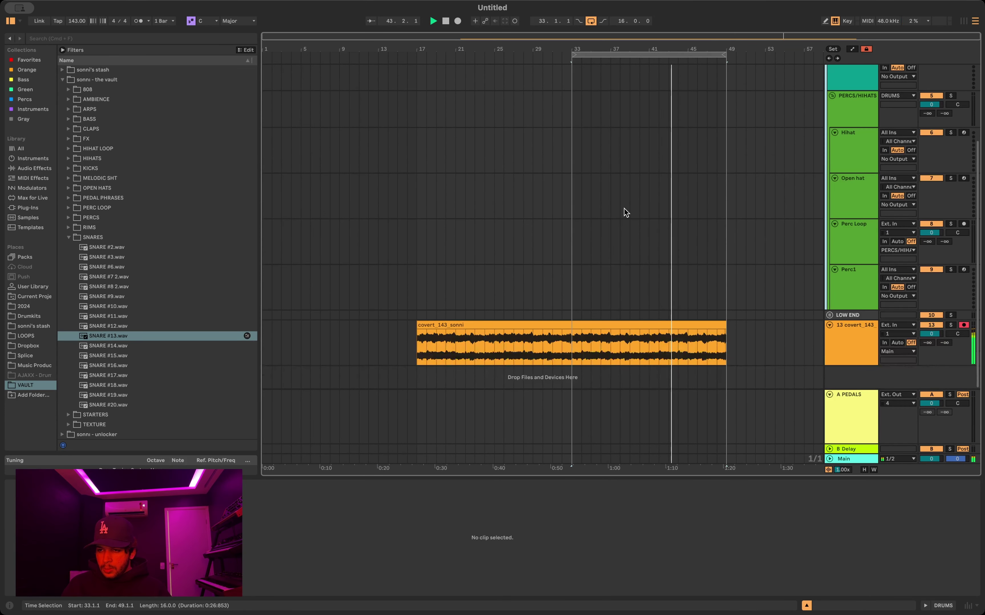
# Step: Create an eight-bar MIDI clip from bar 33 on the Hihat track and open the HIHATS sample folder for it
pyautogui.moveTo(574, 151); pyautogui.dragTo(648, 149)
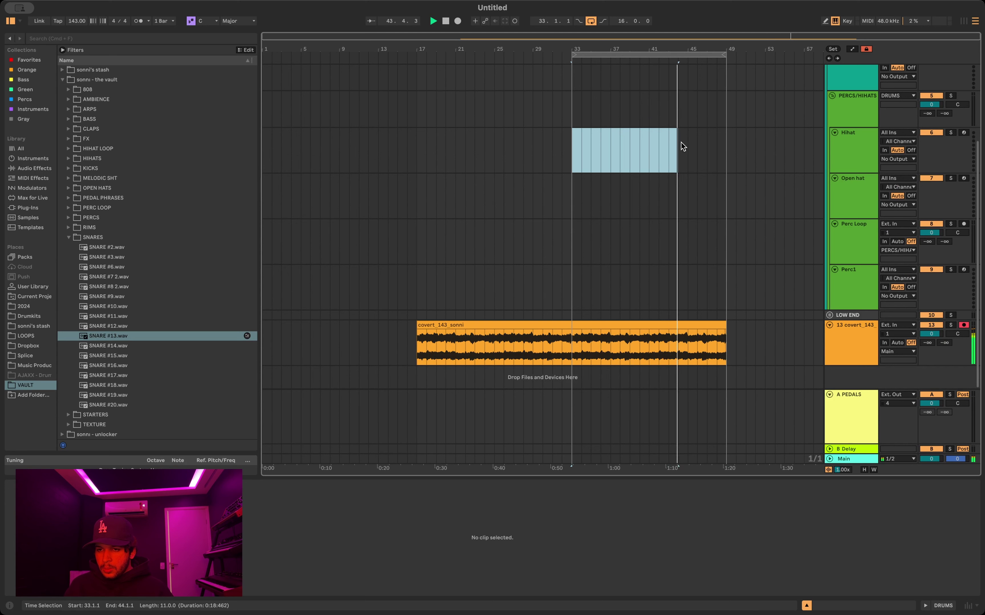
pyautogui.doubleClick(645, 145)
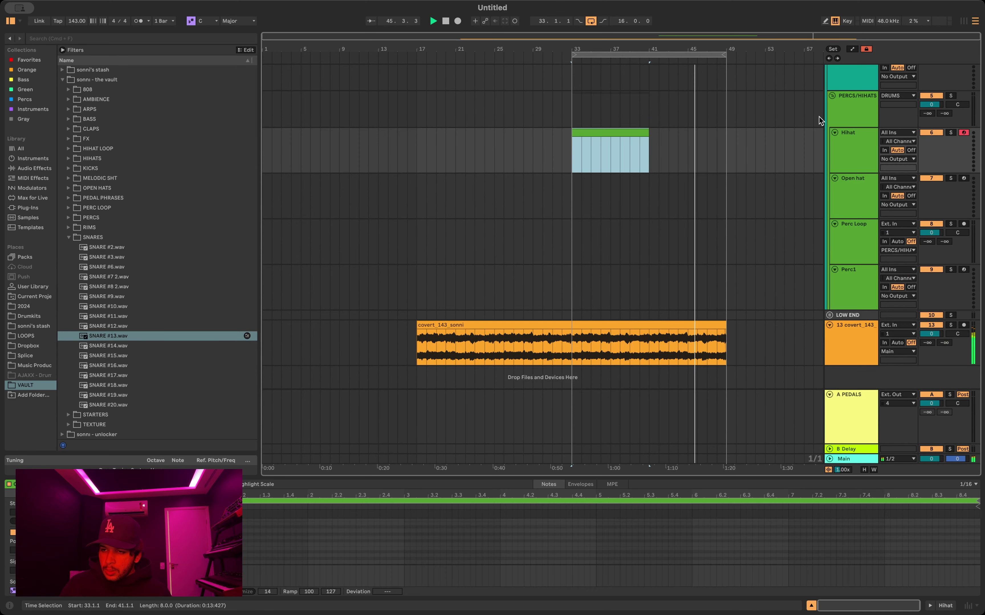
pyautogui.doubleClick(848, 149)
pyautogui.scroll(5, 849, 150)
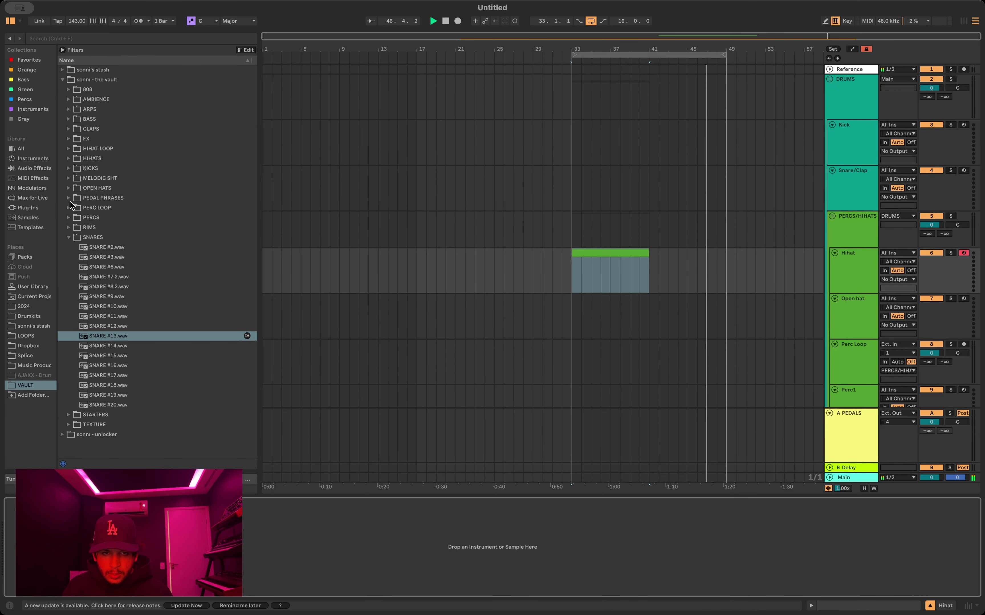
pyautogui.click(69, 159)
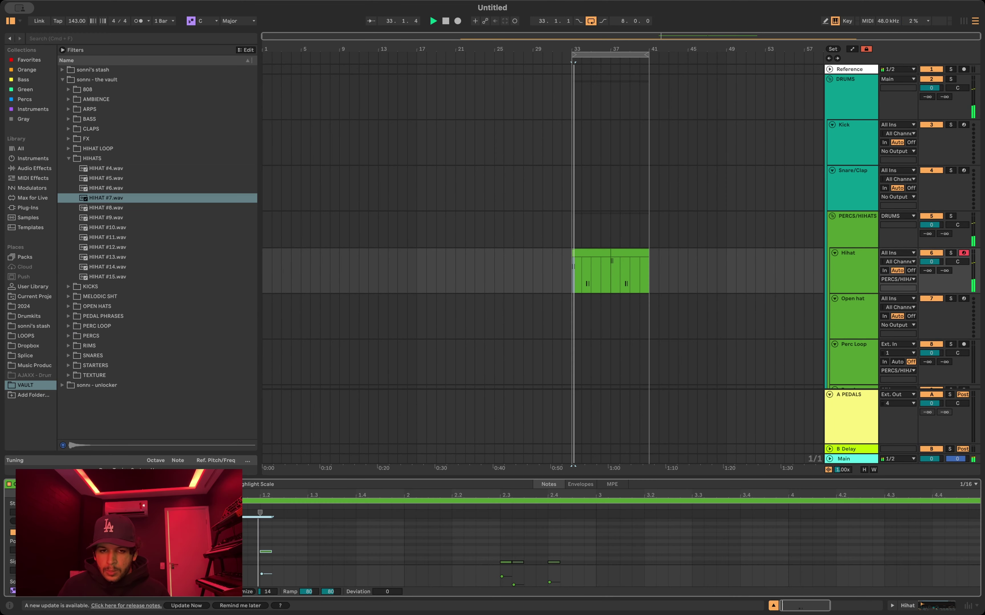
# Step: Select the first Hihat clip and set the Hihat track's sampler volume to -15.0 dB
pyautogui.click(594, 251)
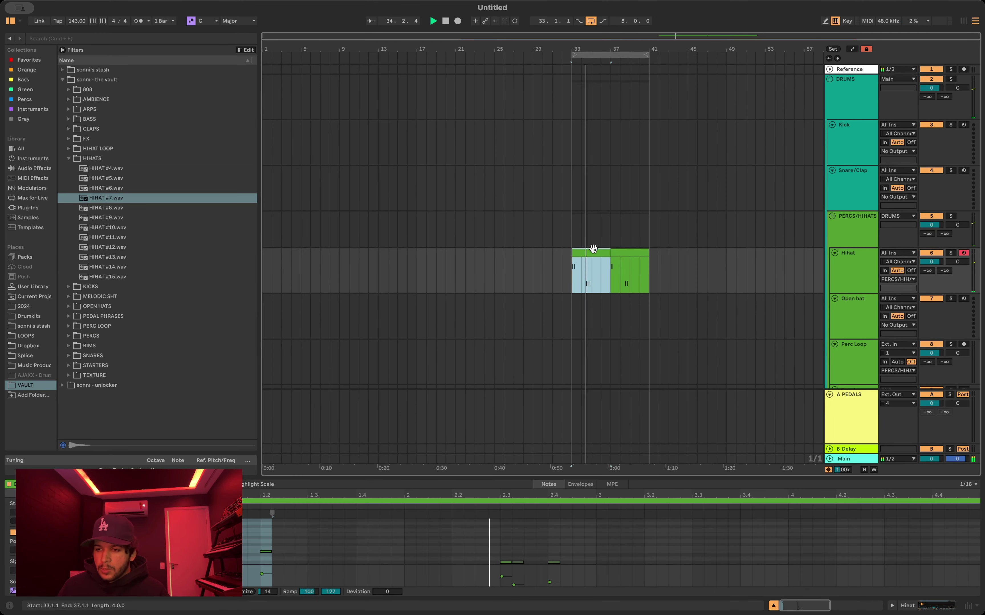
pyautogui.doubleClick(854, 269)
pyautogui.moveTo(347, 594); pyautogui.dragTo(353, 590)
# Step: Insert a MIDI track below Hihat with an eight-bar clip from bar 33 and audition HIHAT #9.wav for it
pyautogui.click(846, 278)
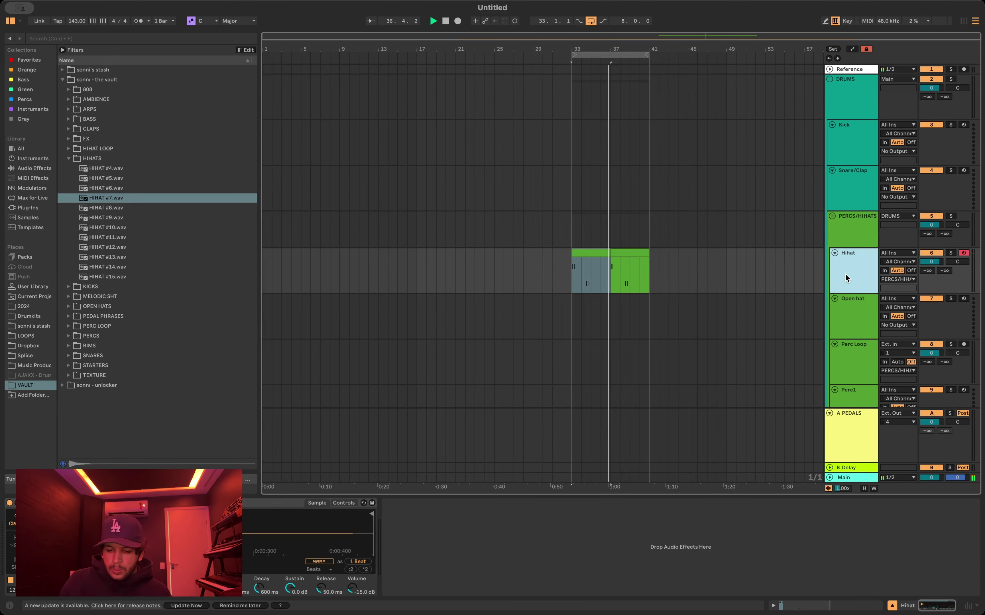
pyautogui.press('super+shift+t')
pyautogui.moveTo(572, 309); pyautogui.dragTo(647, 309)
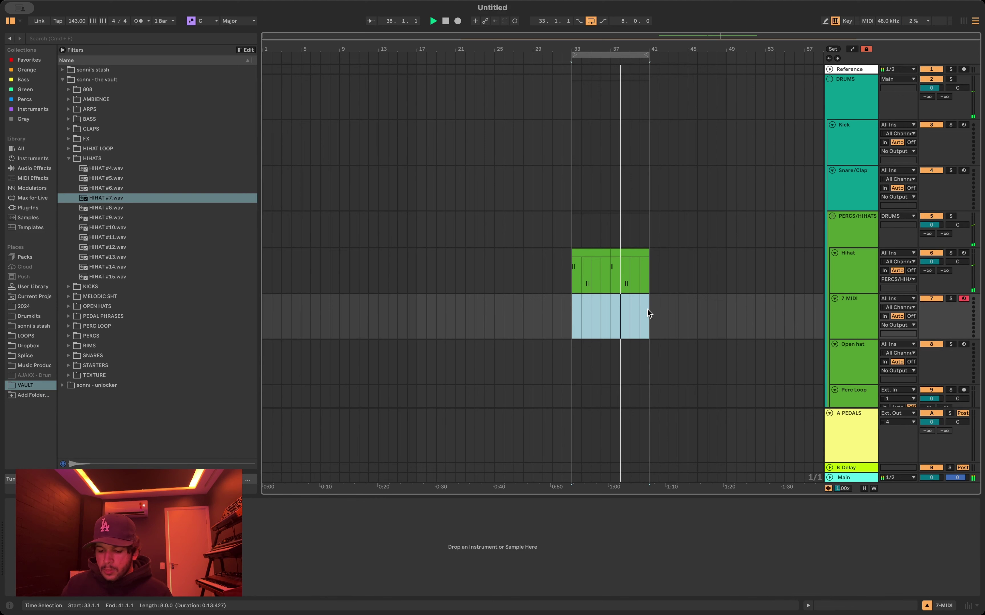
pyautogui.press('super+shift+m')
pyautogui.click(840, 305)
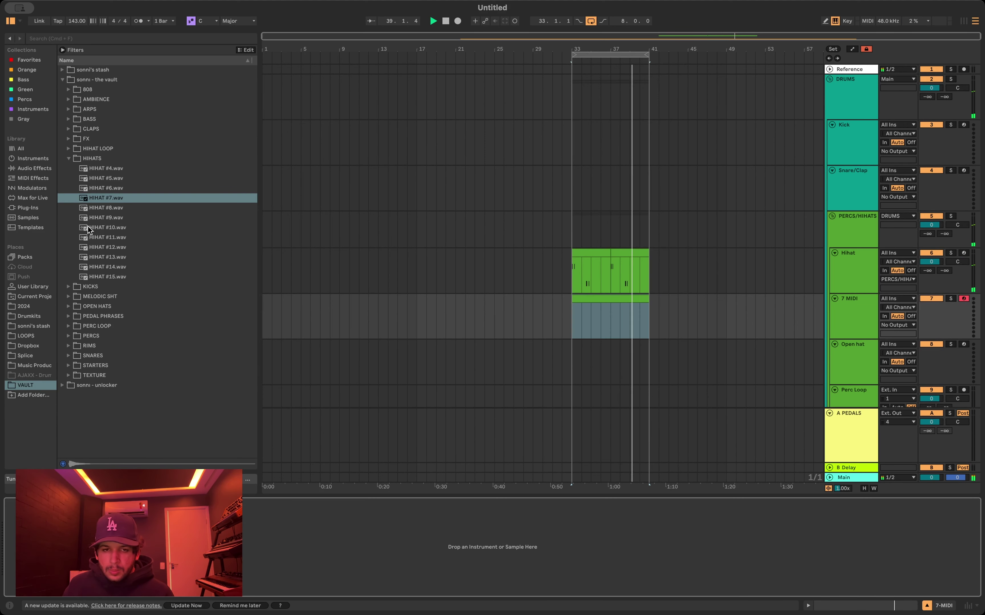
pyautogui.click(94, 218)
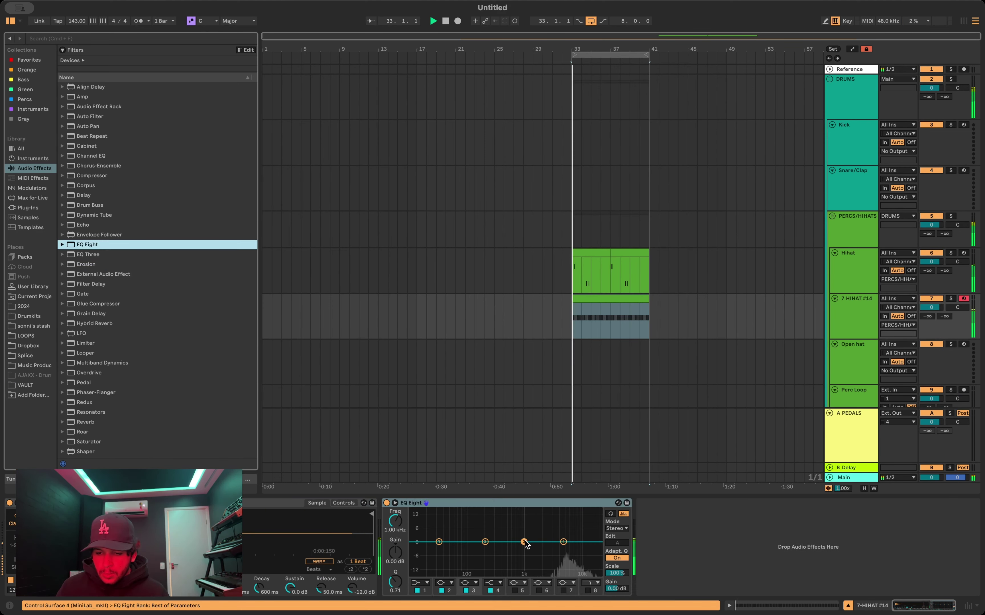
# Step: Set band 3 of the HIHAT #14 track's EQ Eight to 3.37 kHz and -2.60 dB, and collapse the device
pyautogui.moveTo(525, 542); pyautogui.dragTo(554, 547)
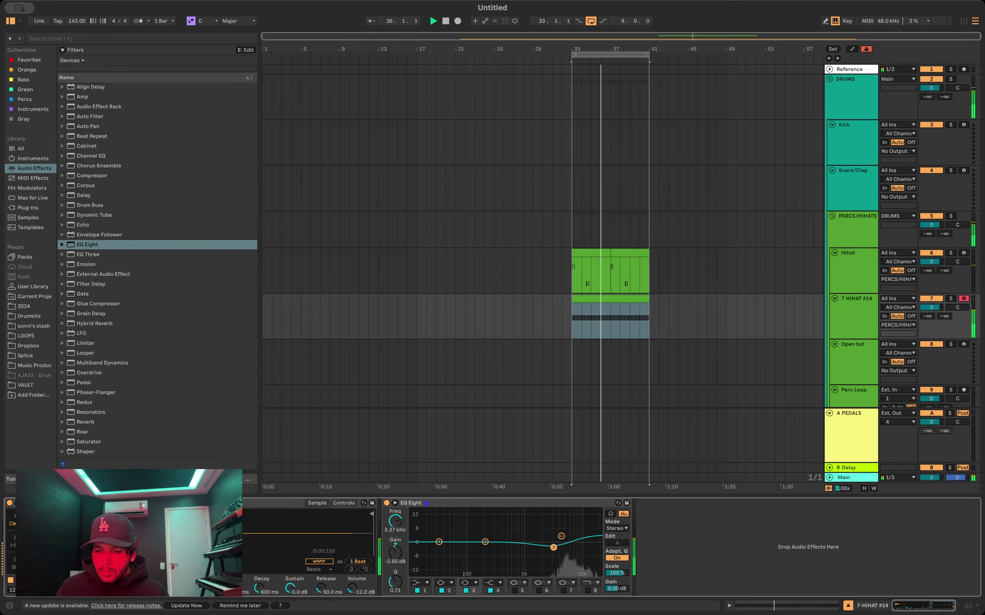
pyautogui.doubleClick(426, 500)
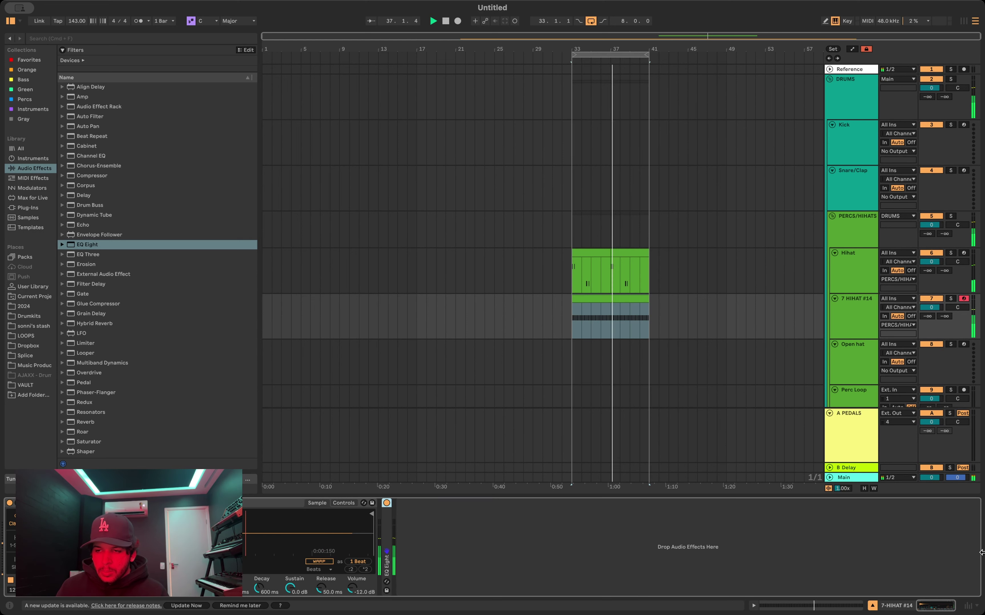
# Step: Create a four-bar MIDI clip from bar 33 on the Snare/Clap track and open the Drumkits location for samples
pyautogui.moveTo(567, 182); pyautogui.dragTo(609, 179)
pyautogui.press('super+shift+m')
pyautogui.click(800, 196)
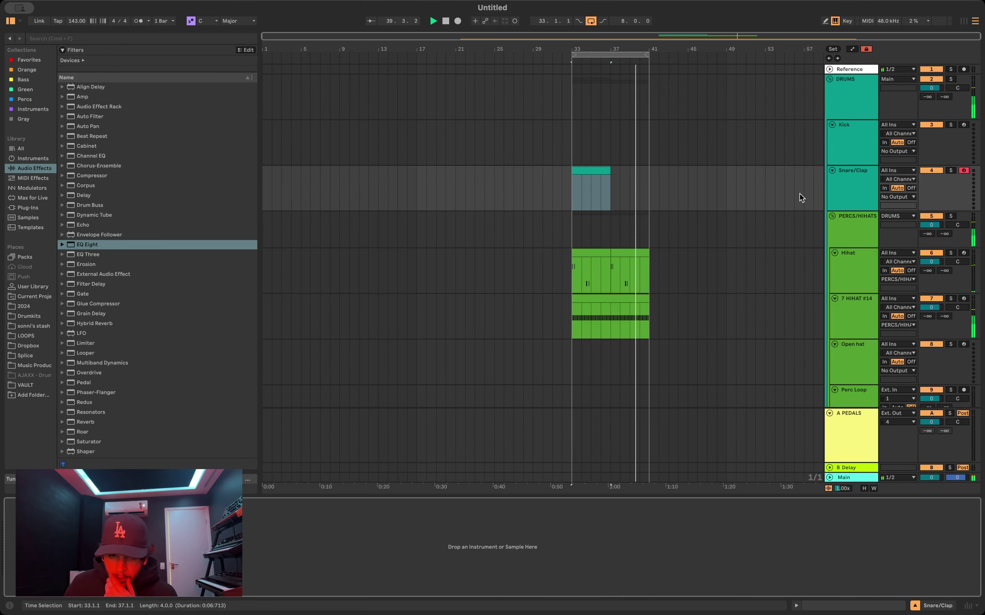
pyautogui.click(25, 316)
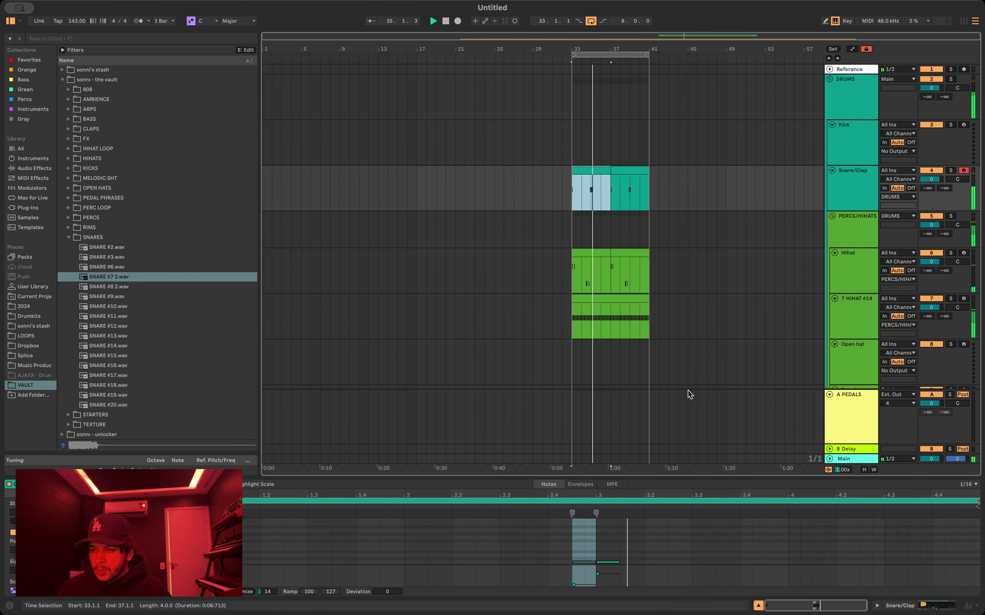
# Step: Add a short, softer snare note at beat 4.4 in the first Snare/Clap clip and select that clip for duplication
pyautogui.click(840, 562)
pyautogui.doubleClick(904, 562)
pyautogui.moveTo(906, 562)
pyautogui.mouseDown()
pyautogui.moveTo(915, 563)
pyautogui.moveTo(912, 577)
pyautogui.mouseUp()
pyautogui.hotkey('shift', 'Right')
pyautogui.click(590, 171)
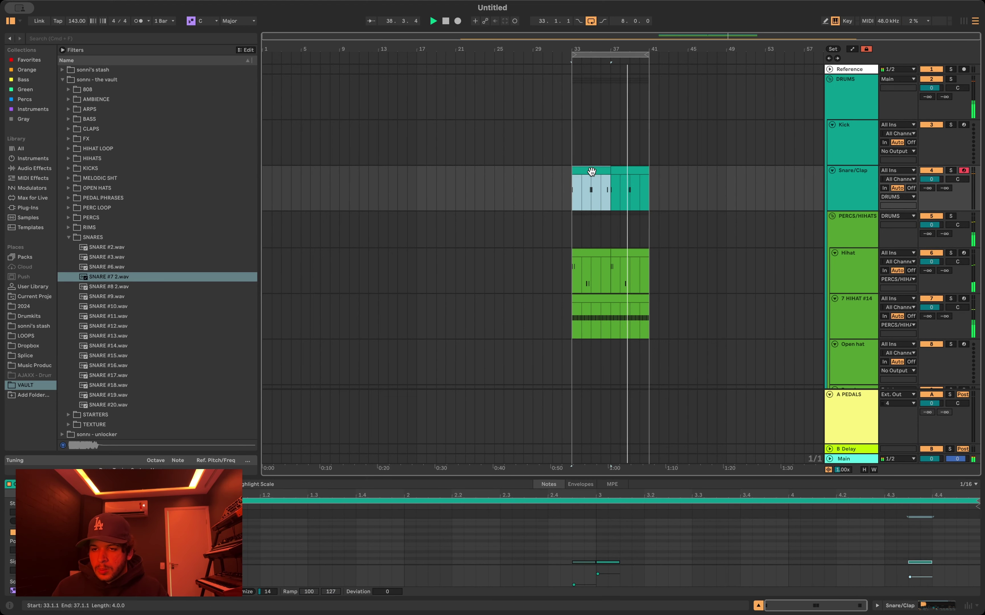
# Step: Insert a MIDI track below Snare/Clap and select a range from bar 33 on it for a clip
pyautogui.click(848, 191)
pyautogui.press('super+shift+t')
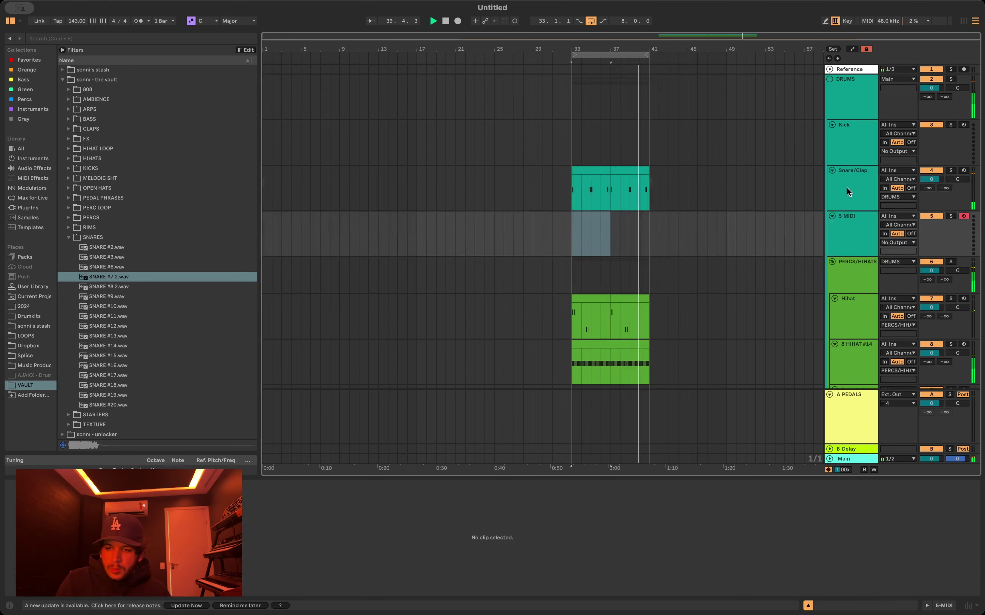
pyautogui.moveTo(574, 227); pyautogui.dragTo(621, 225)
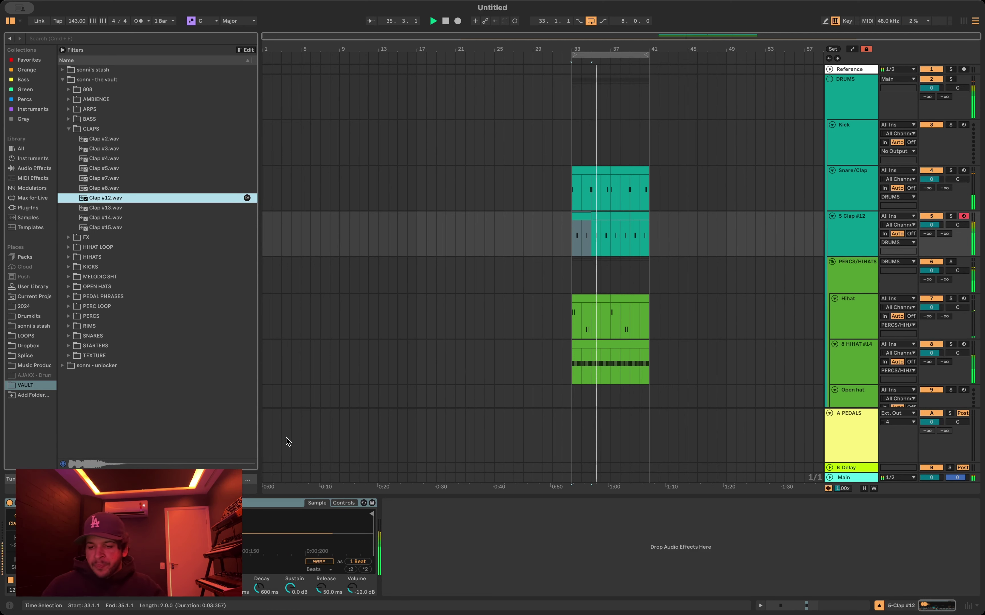
# Step: Randomize the note velocities of the HIHAT #14 clip by an amount of 21 and deselect the notes
pyautogui.click(595, 346)
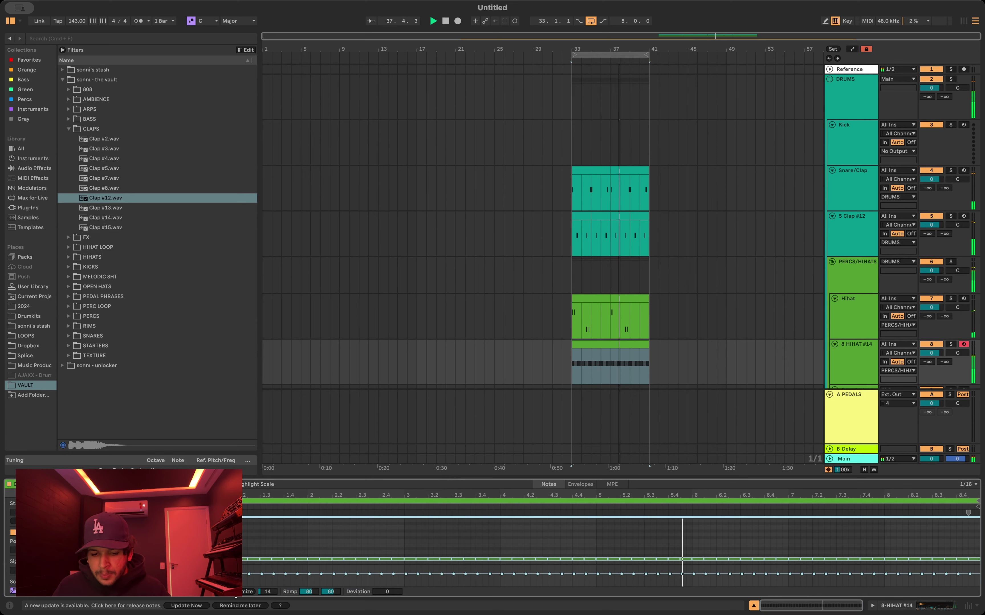
pyautogui.moveTo(263, 592); pyautogui.dragTo(263, 586)
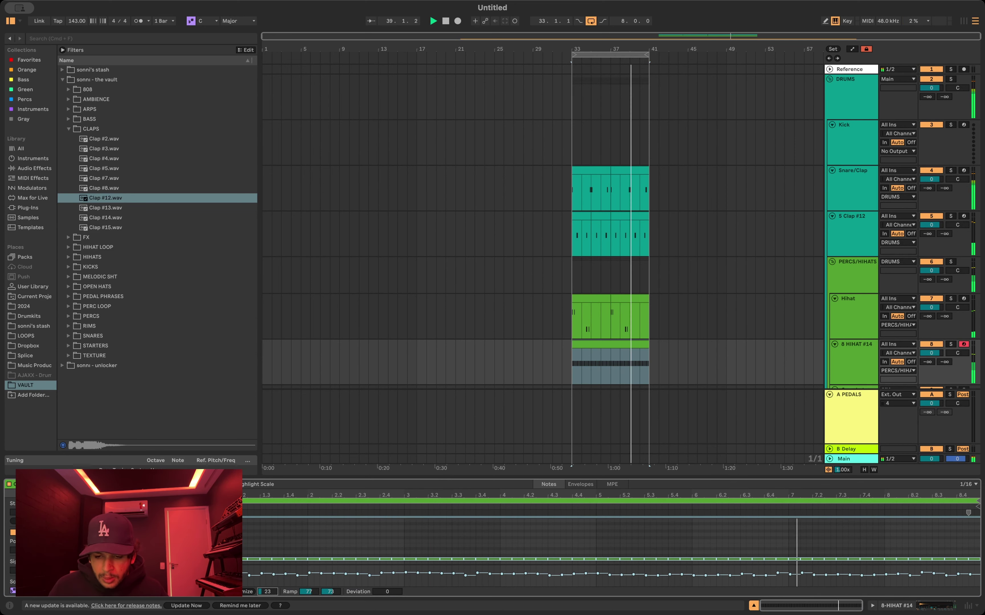
pyautogui.click(375, 528)
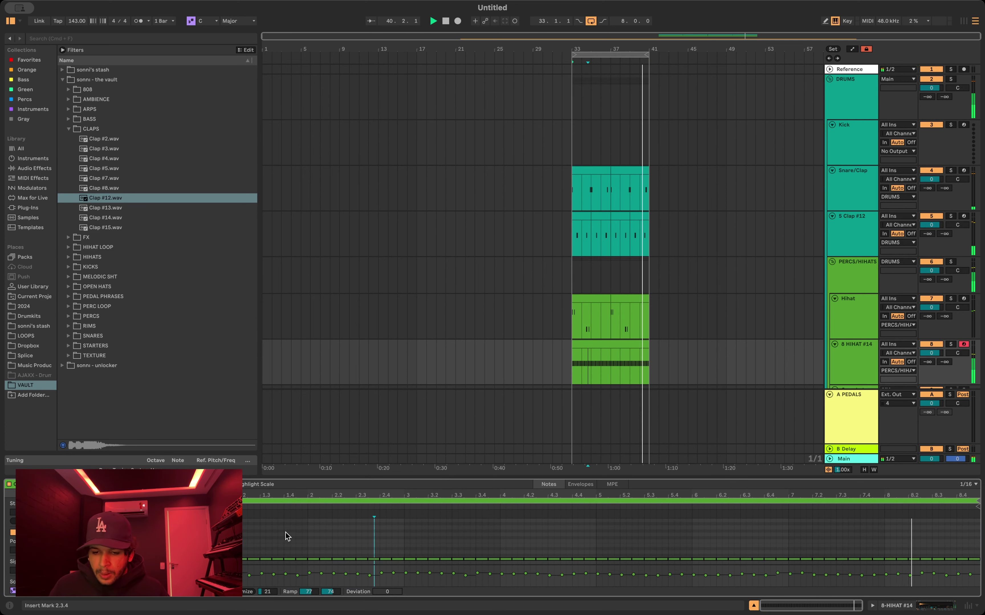
# Step: In an enlarged note editor, add a C#2 note at beat 2.2 of the HIHAT #14 clip and duplicate it four bars on
pyautogui.moveTo(283, 482); pyautogui.dragTo(318, 175)
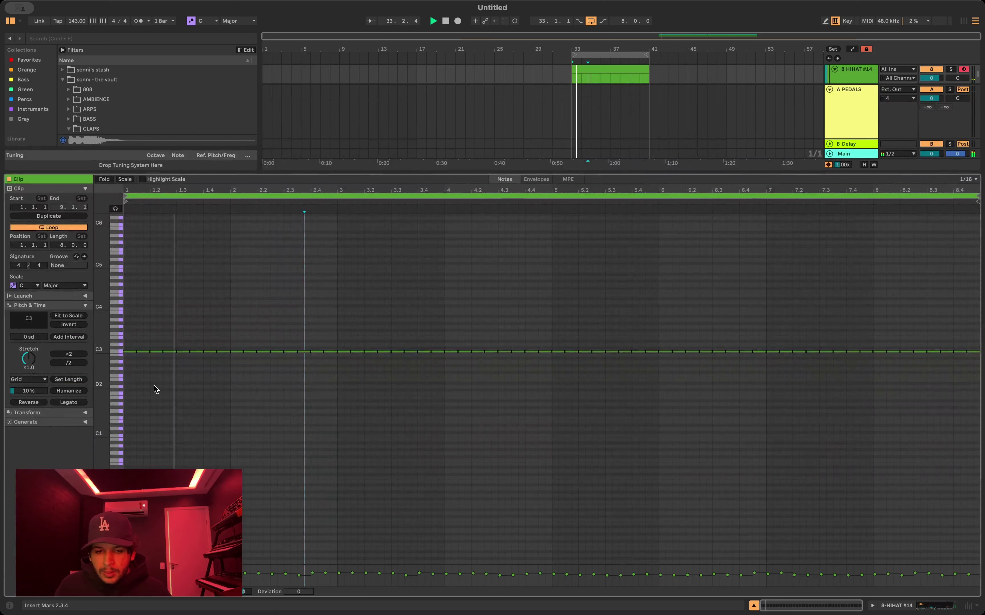
pyautogui.doubleClick(259, 390)
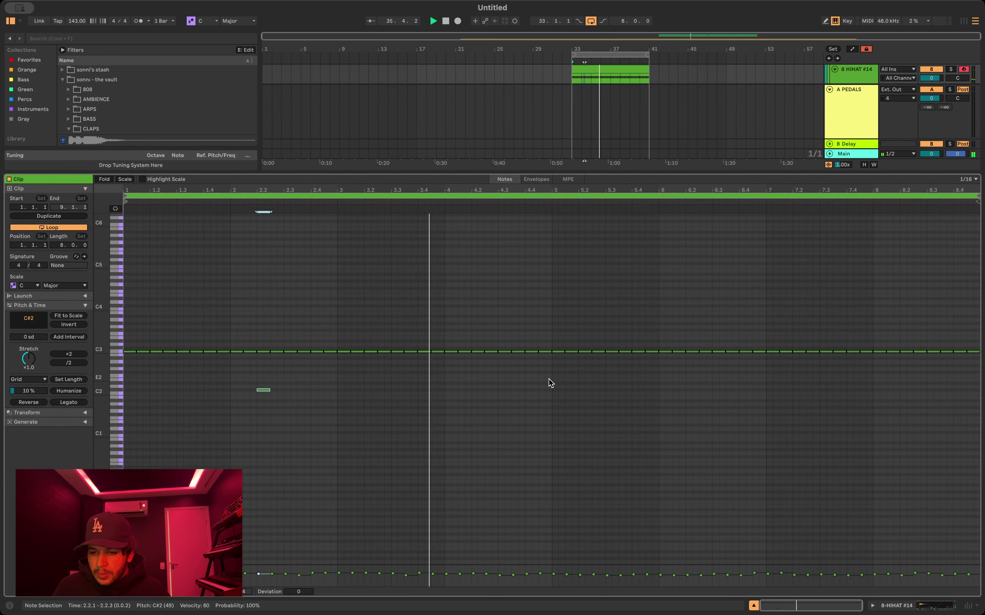
pyautogui.moveTo(548, 380); pyautogui.dragTo(479, 380)
pyautogui.moveTo(330, 390); pyautogui.dragTo(118, 408)
pyautogui.press('super+d')
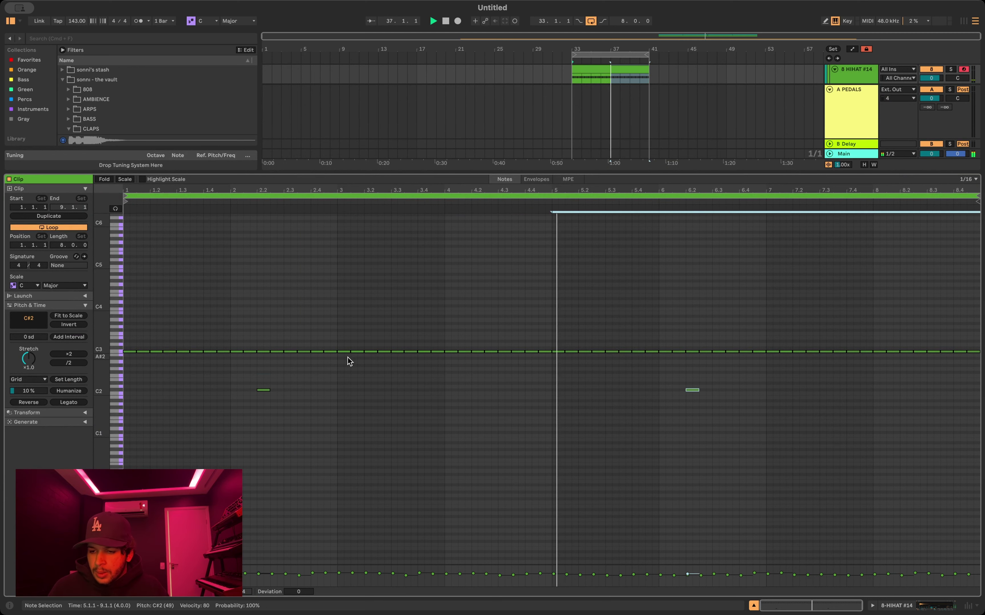
# Step: Add an E2 note at 7.4.3 in the HIHAT #14 clip and shift it toward bar 8
pyautogui.doubleClick(865, 380)
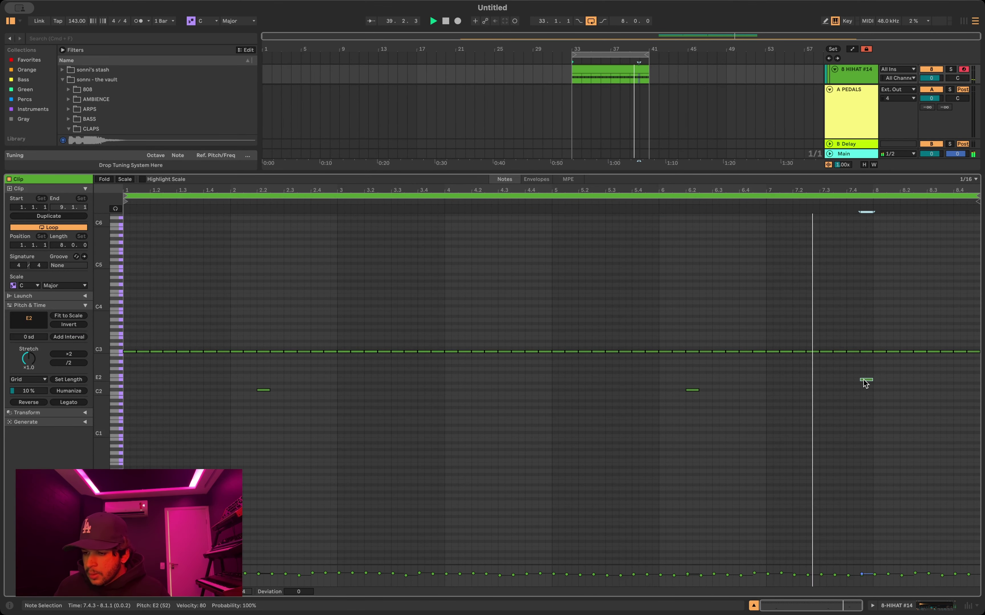
pyautogui.moveTo(863, 380); pyautogui.dragTo(902, 380)
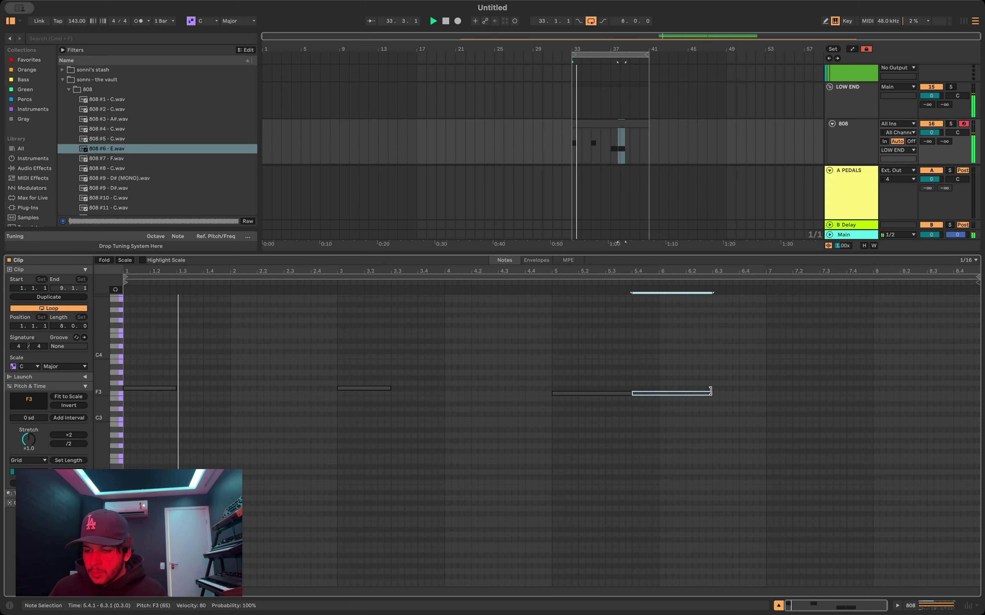
# Step: Extend the second F3 note of the 808 clip to bar 7 and duplicate the F3 pair across bars 7 and 8
pyautogui.moveTo(711, 390); pyautogui.dragTo(767, 392)
pyautogui.moveTo(675, 368); pyautogui.dragTo(545, 493)
pyautogui.press('super+d')
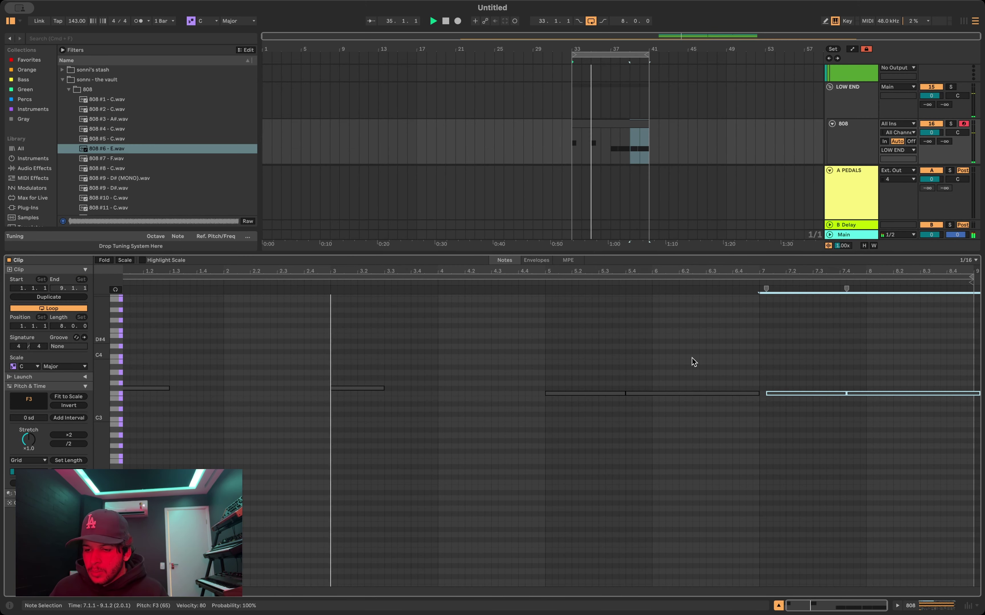
pyautogui.moveTo(775, 394); pyautogui.dragTo(768, 391)
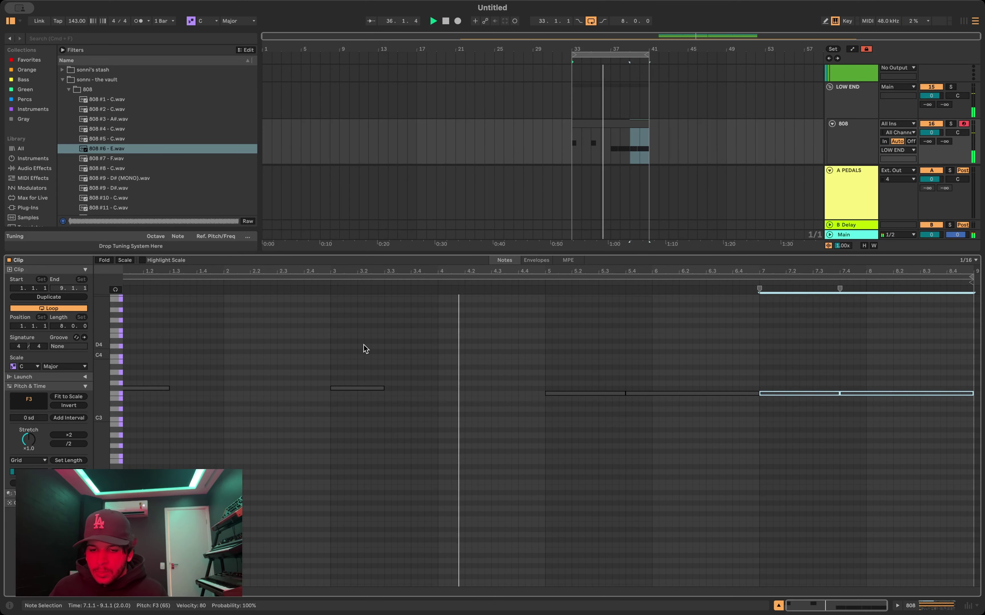
# Step: Lengthen the first F#3 note of the 808 clip to beat 2.2 and duplicate the F#3 pair to fill bars 1 to 4
pyautogui.moveTo(169, 387); pyautogui.dragTo(248, 388)
pyautogui.press('super+d')
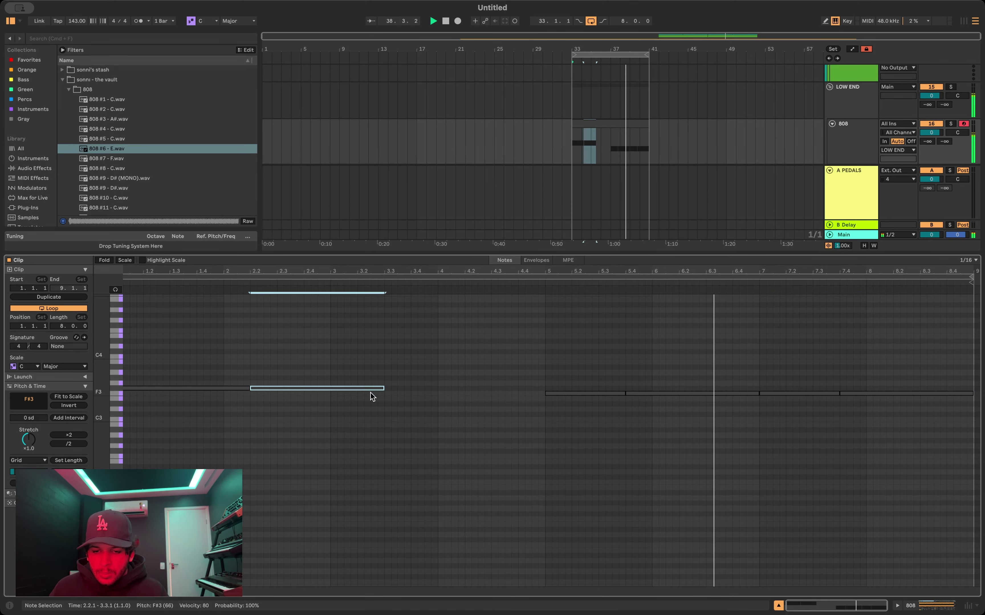
pyautogui.moveTo(383, 387); pyautogui.dragTo(200, 430)
pyautogui.press('super+d')
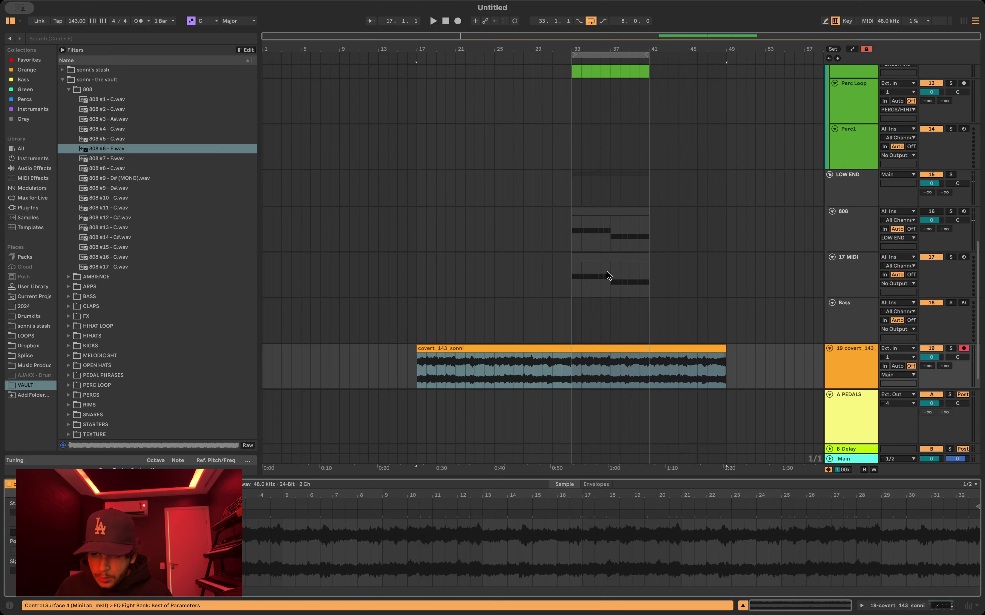
# Step: Examine the notes of the 17 MIDI track's clip in an enlarged note editor and shrink the editor again
pyautogui.click(601, 257)
pyautogui.moveTo(473, 474); pyautogui.dragTo(448, 150)
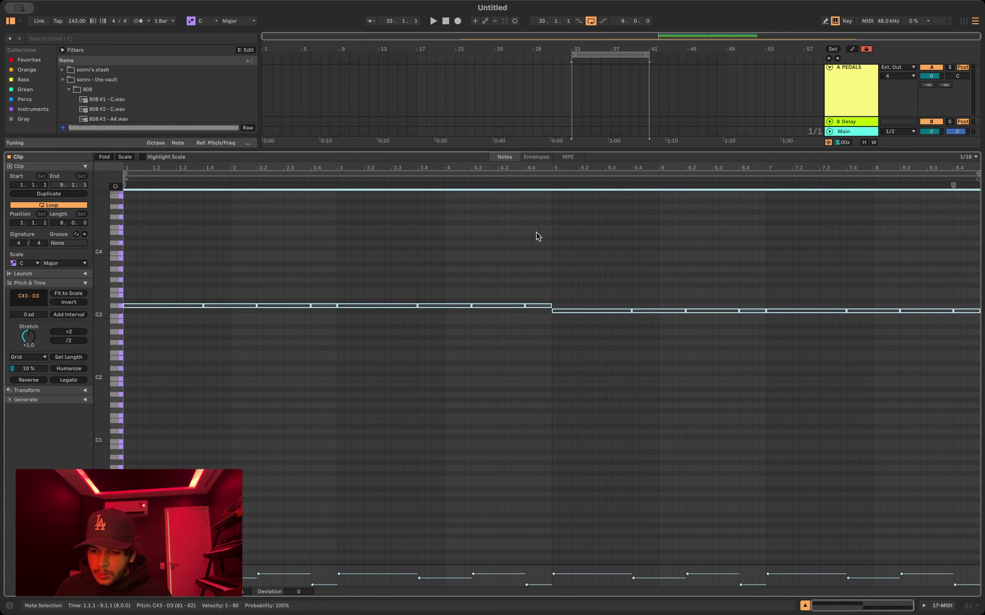
pyautogui.moveTo(587, 151); pyautogui.dragTo(581, 570)
pyautogui.doubleClick(582, 446)
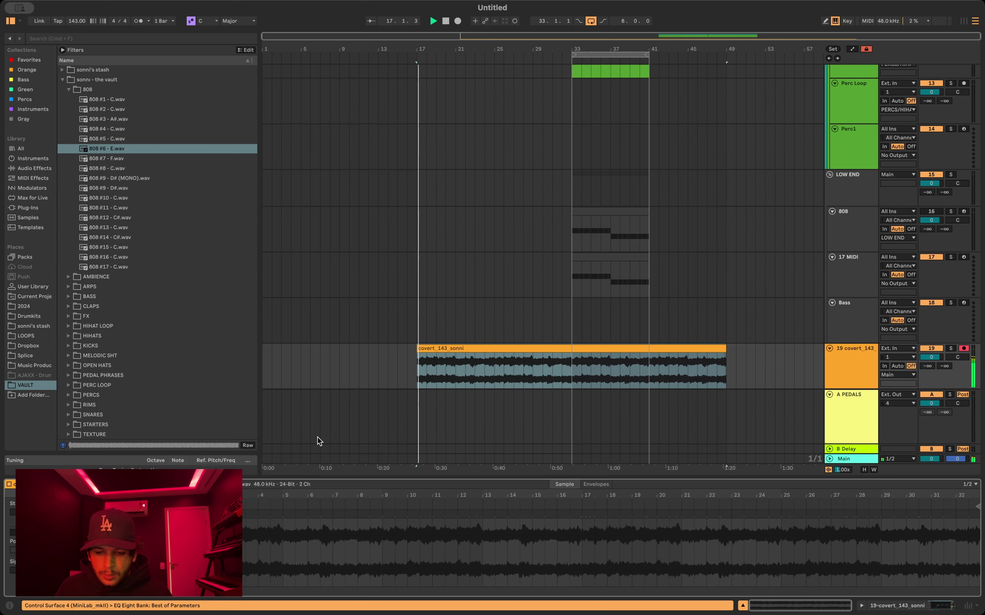
# Step: Audition the 808 #2 - C.wav sample and load it as the instrument of the 17 MIDI track
pyautogui.doubleClick(849, 289)
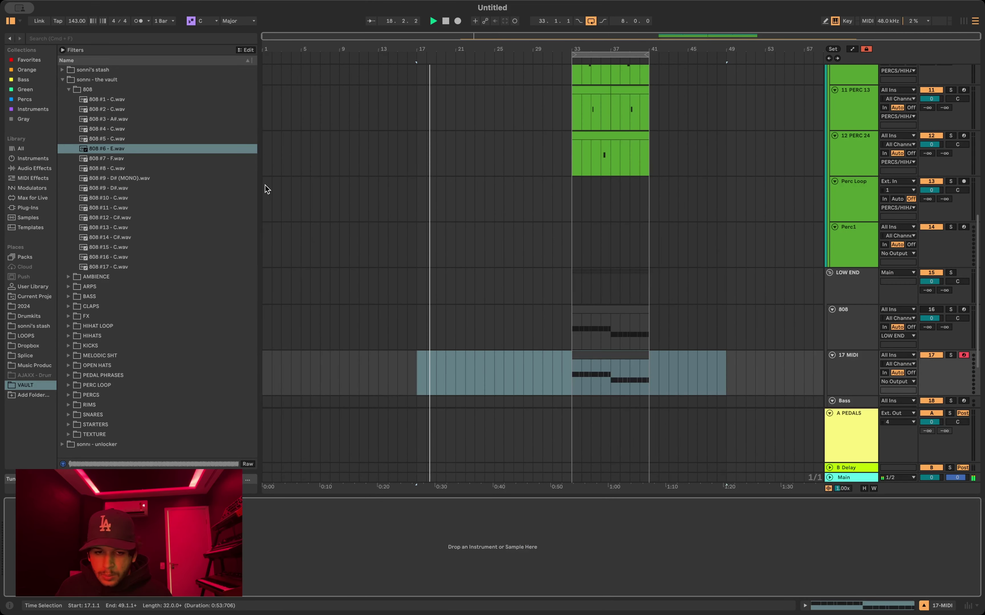
pyautogui.click(102, 110)
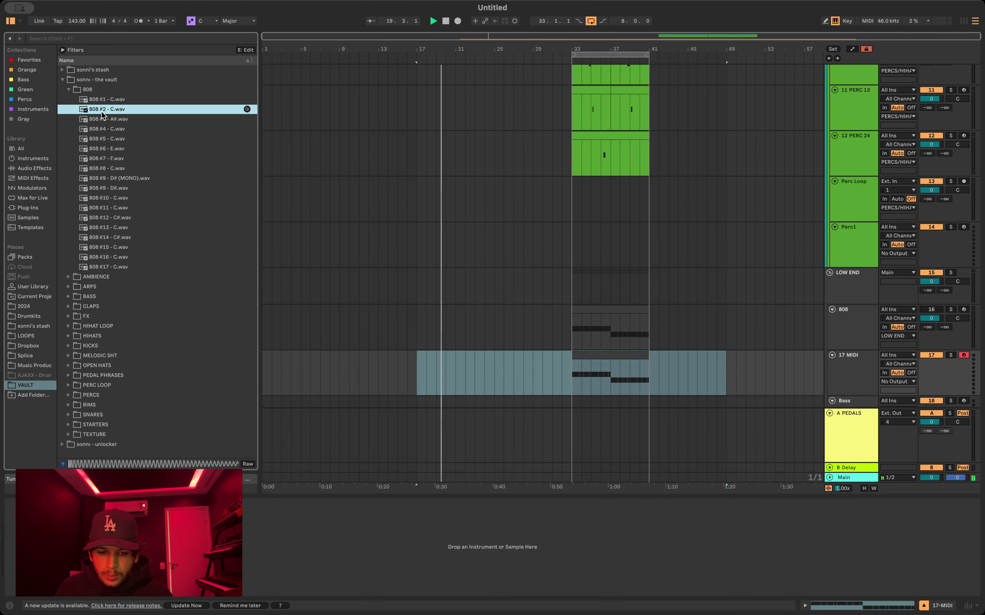
pyautogui.moveTo(101, 113); pyautogui.dragTo(259, 573)
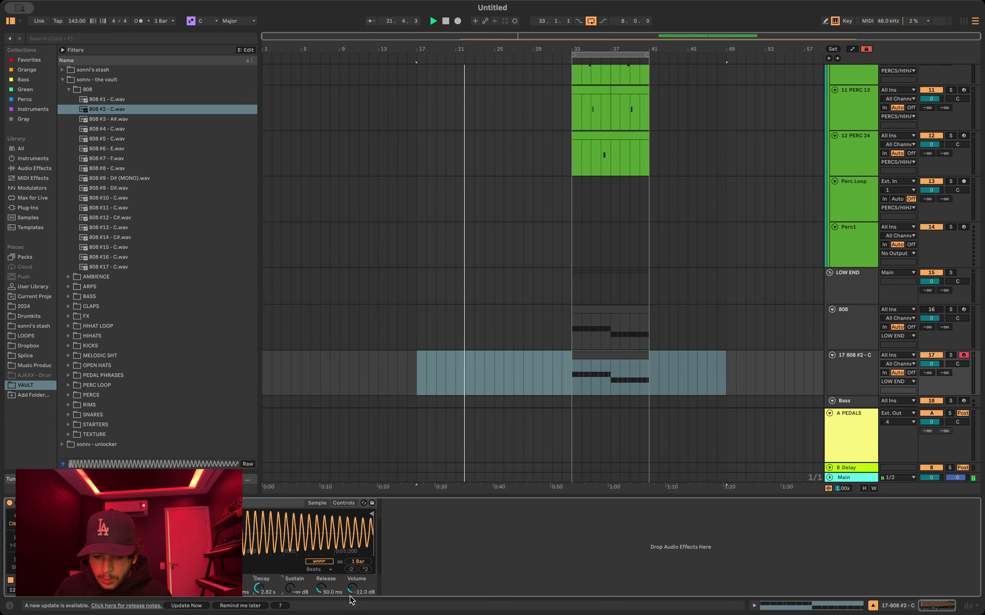
# Step: Play from bar 33 and raise the 808 #2 sampler's decay to about 6.76 s and volume to about -4.57 dB
pyautogui.click(570, 372)
pyautogui.press('space')
pyautogui.press('space')
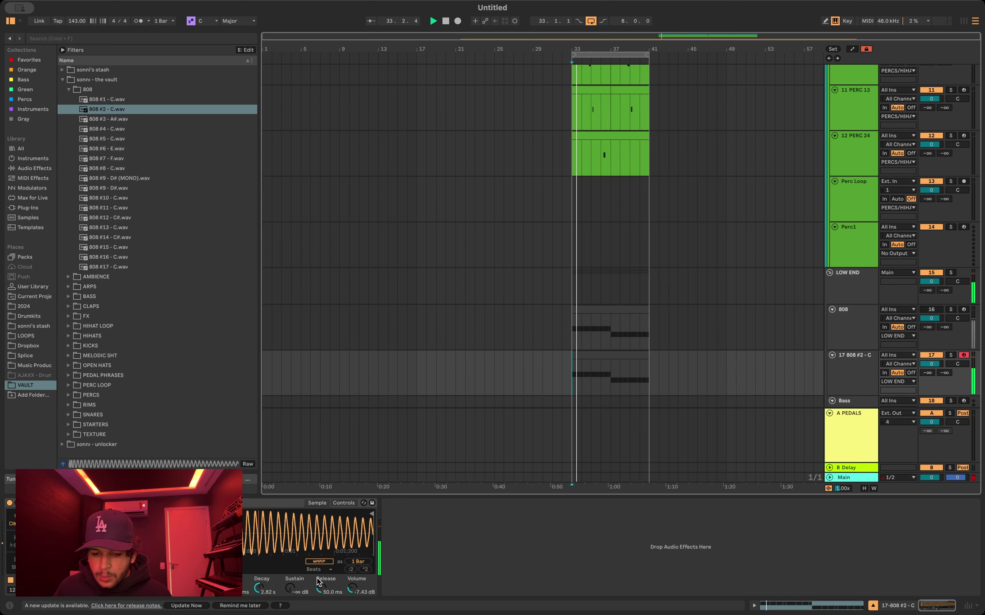
pyautogui.moveTo(259, 588); pyautogui.dragTo(259, 566)
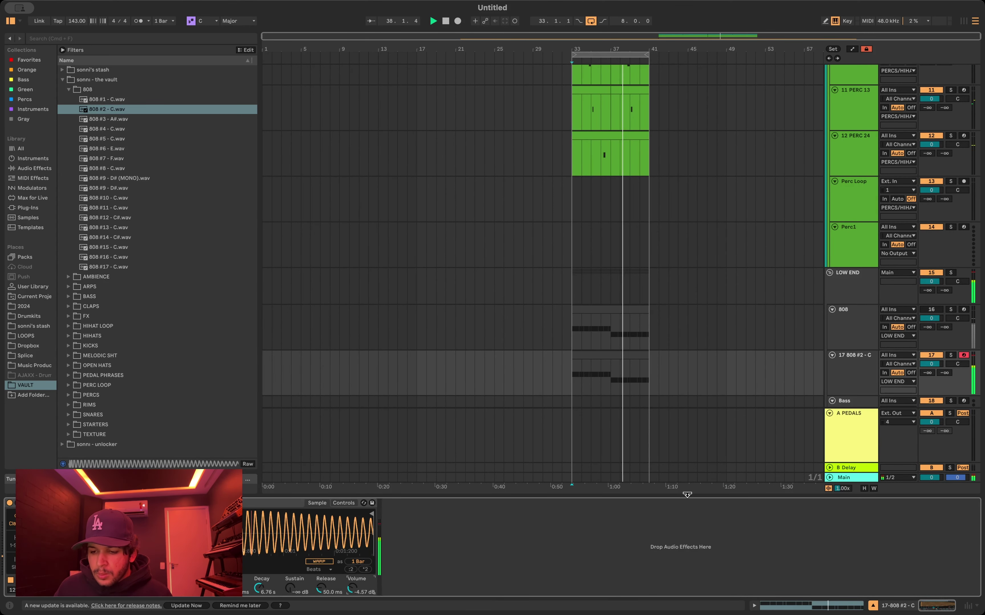
# Step: Fold the DRUMS group and duplicate bars 33 to 41 of the drum and 808 clips to bars 41 to 49
pyautogui.moveTo(687, 495); pyautogui.dragTo(688, 596)
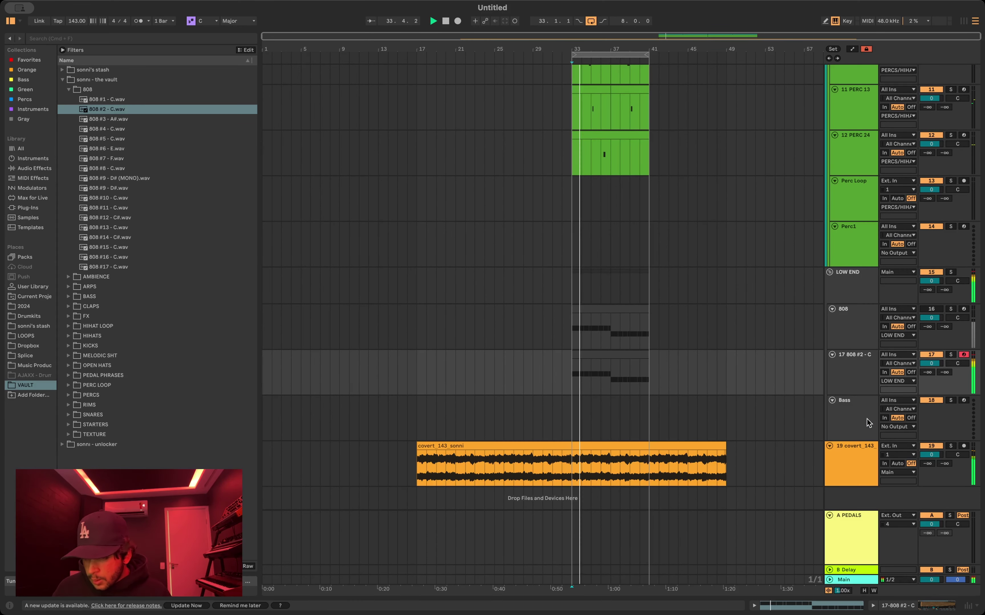
pyautogui.scroll(10, 802, 363)
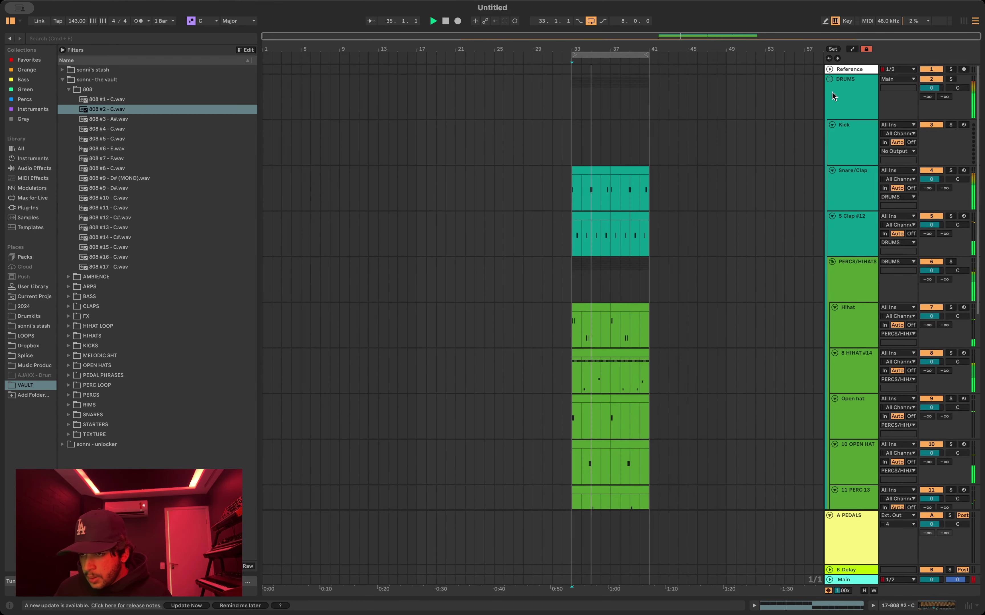
pyautogui.click(830, 79)
pyautogui.moveTo(648, 190); pyautogui.dragTo(572, 93)
pyautogui.press('super+d')
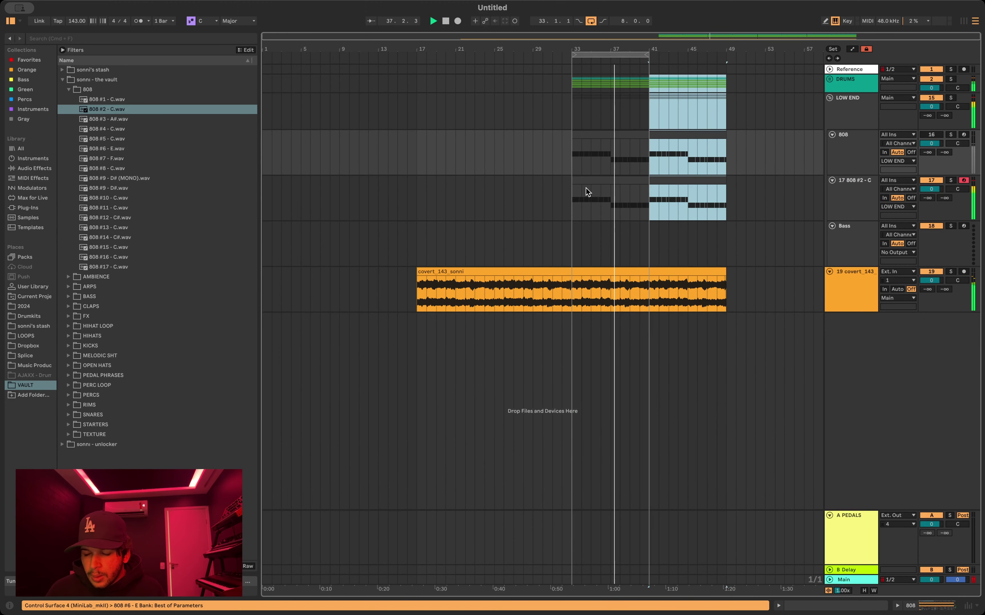
# Step: Extend the arrangement loop to bar 49 and select the drum and 808 clips from bar 33 to bar 49
pyautogui.click(568, 191)
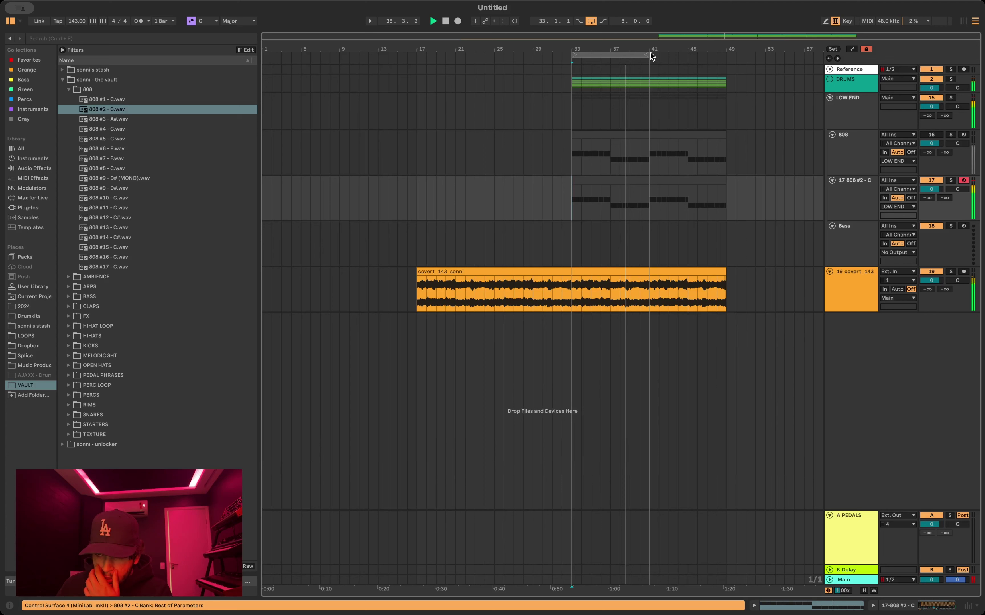
pyautogui.moveTo(648, 54); pyautogui.dragTo(721, 54)
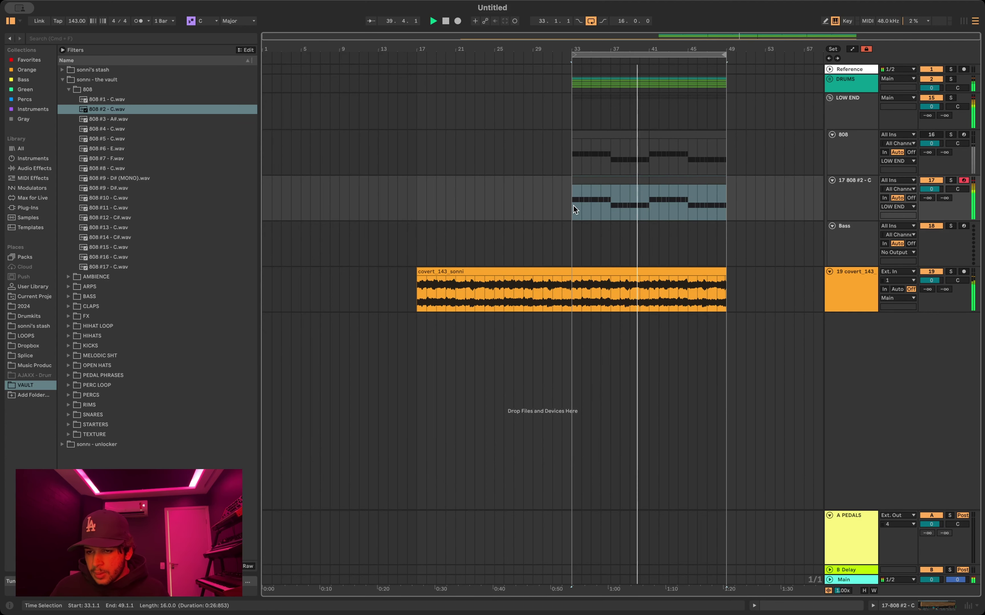
pyautogui.moveTo(573, 205); pyautogui.dragTo(720, 82)
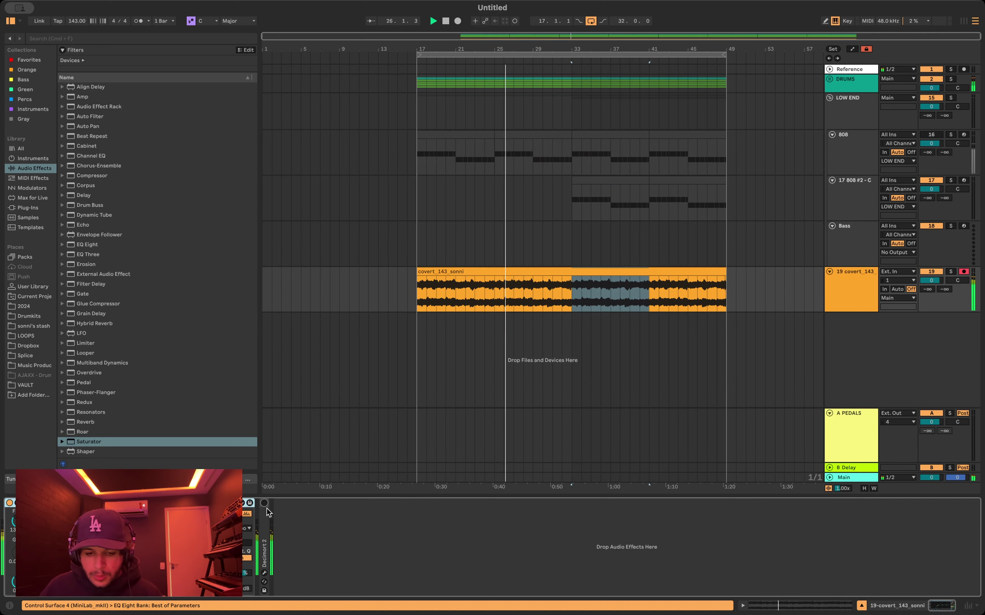
# Step: Automate Decimort 2 on the covert_143_sonni track to be on from bar 33 and off at bar 49
pyautogui.press('a')
pyautogui.moveTo(572, 280); pyautogui.dragTo(723, 291)
pyautogui.moveTo(620, 302); pyautogui.dragTo(592, 286)
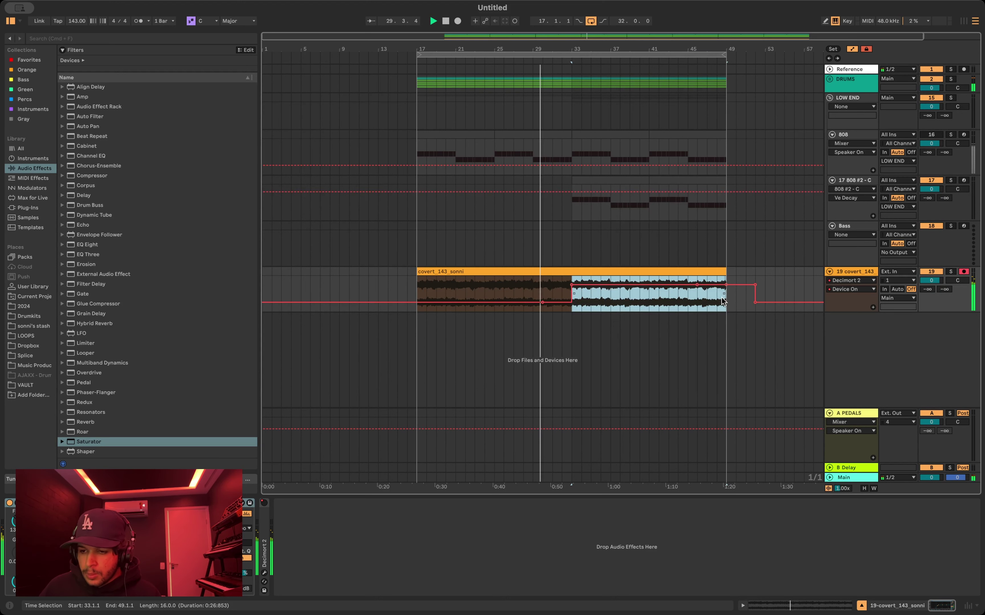
pyautogui.click(723, 301)
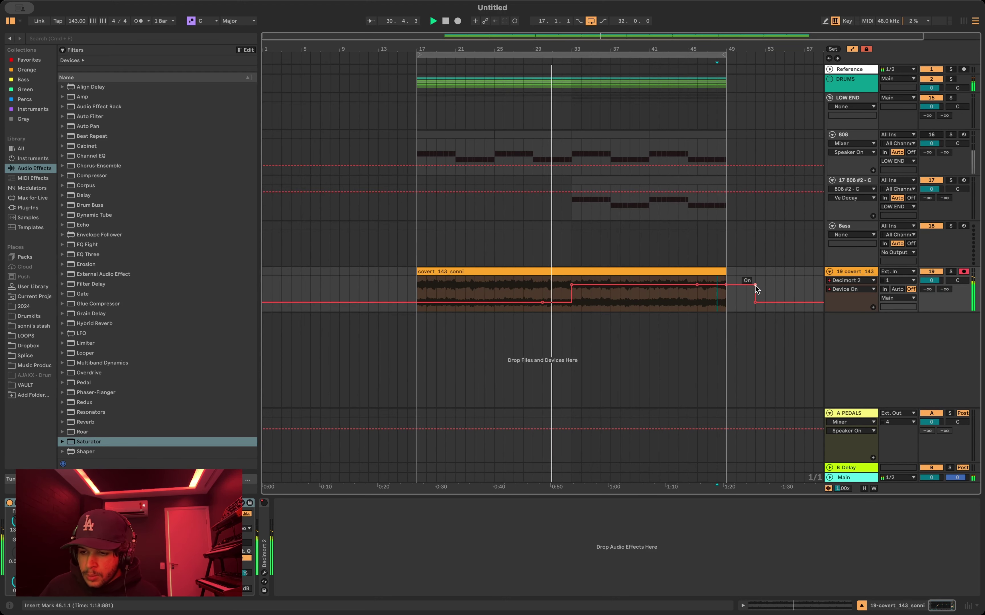
pyautogui.moveTo(756, 302); pyautogui.dragTo(726, 302)
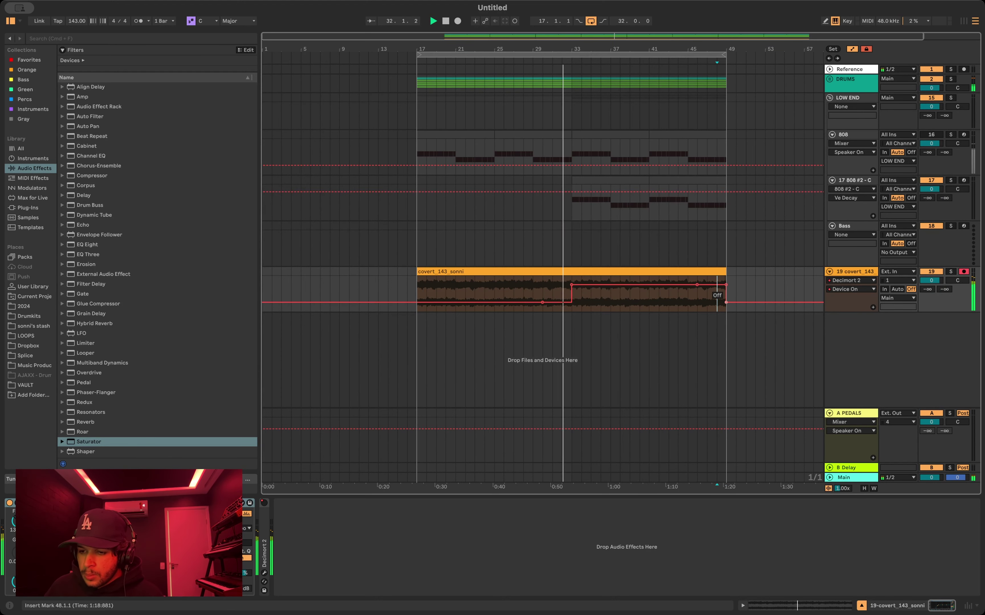
# Step: Unfold the DRUMS group and shorten the Snare/Clap clip before bar 33 so it ends at about 32.3
pyautogui.click(555, 109)
pyautogui.click(830, 80)
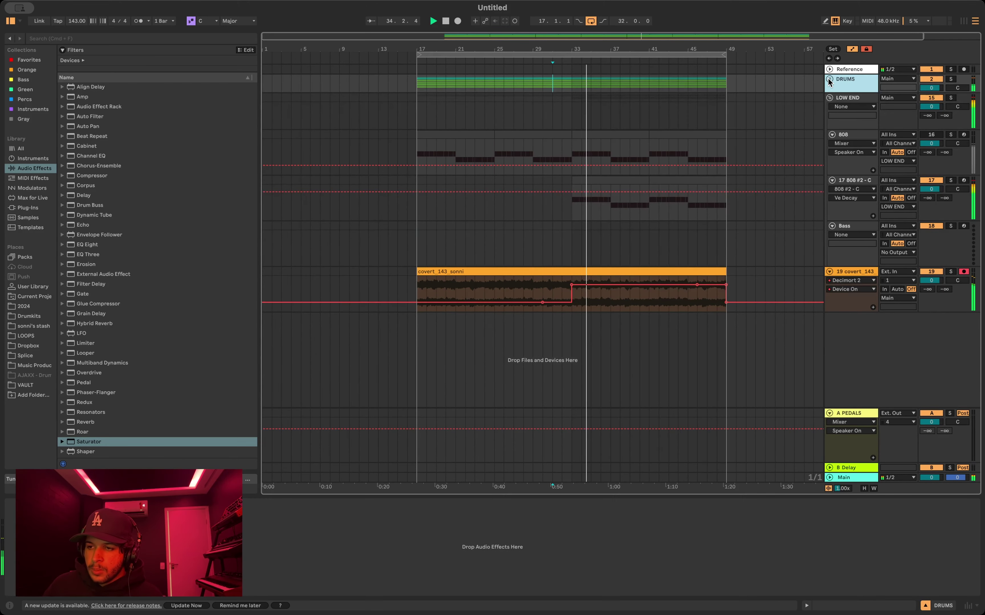
pyautogui.click(829, 80)
pyautogui.scroll(5, 571, 206)
pyautogui.scroll(-12, 571, 206)
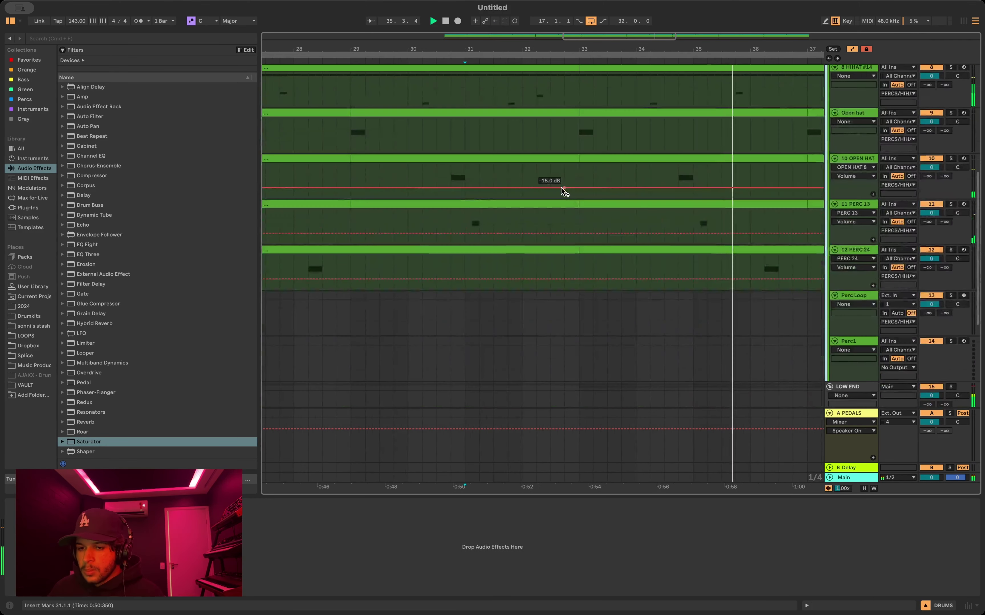
pyautogui.scroll(4, 562, 189)
pyautogui.scroll(10, 562, 189)
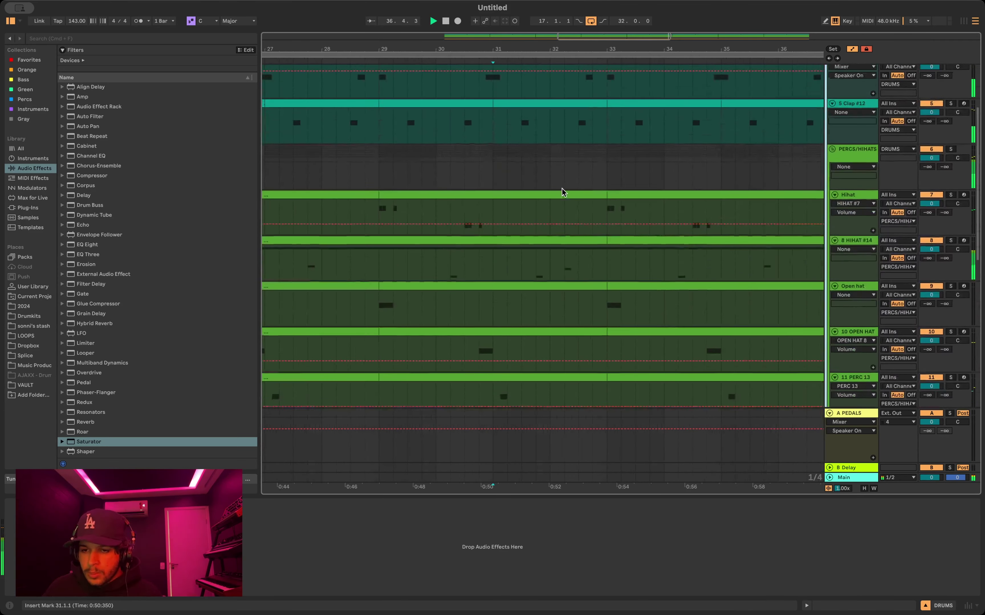
pyautogui.scroll(-3, 598, 208)
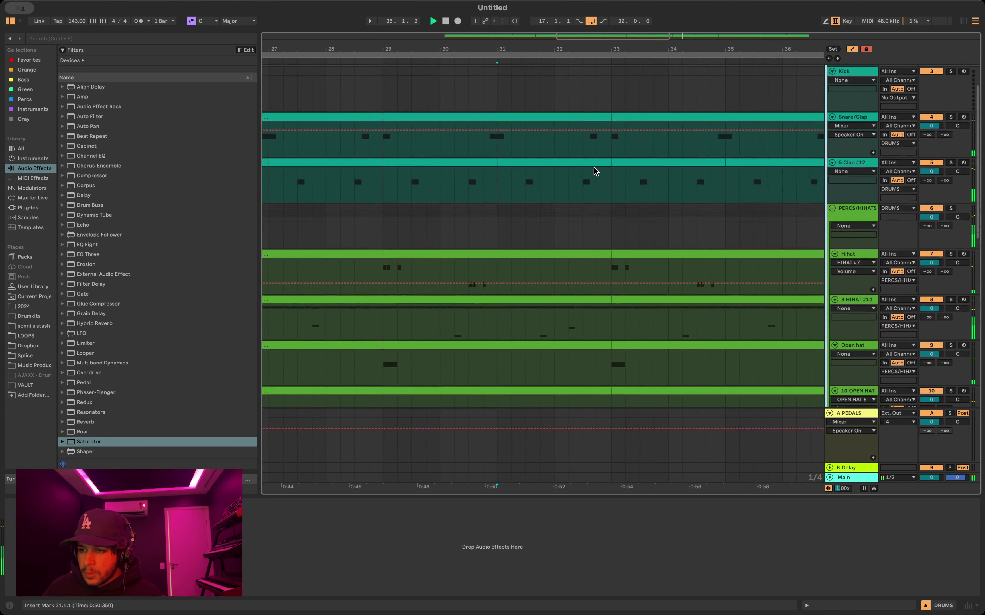
pyautogui.scroll(5, 600, 163)
pyautogui.scroll(-7, 606, 151)
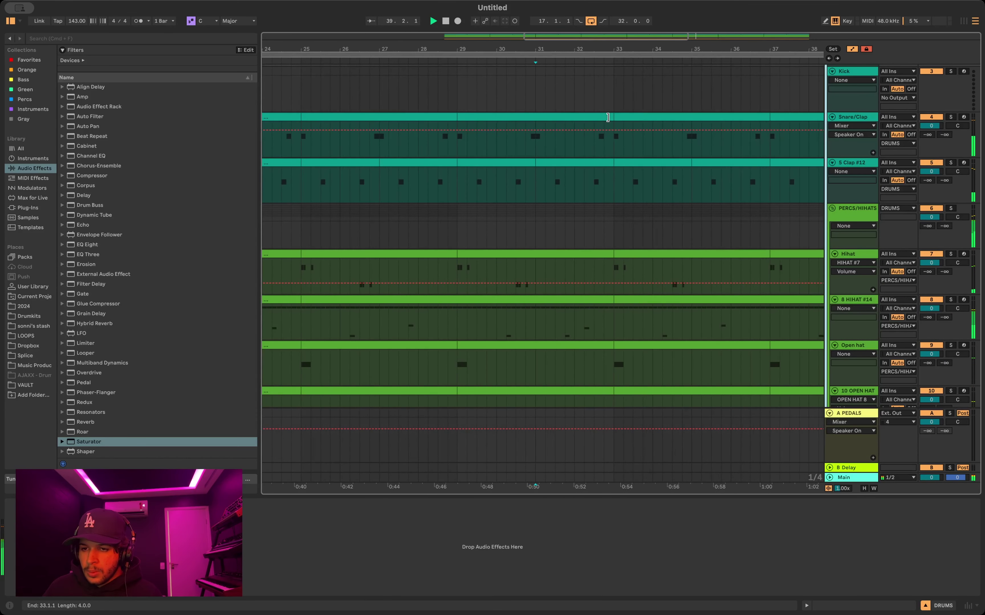
pyautogui.click(608, 117)
pyautogui.scroll(-5, 596, 220)
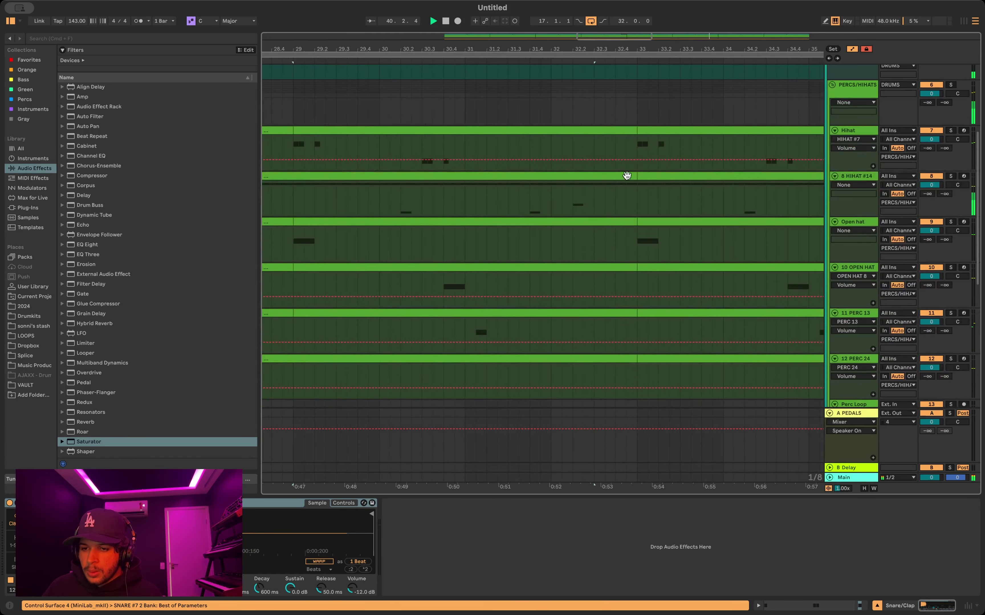
# Step: Shorten the HIHAT #14 clip that starts at bar 25 so it ends at 32.3.3
pyautogui.click(636, 175)
pyautogui.moveTo(633, 174); pyautogui.dragTo(605, 175)
pyautogui.scroll(-8, 605, 176)
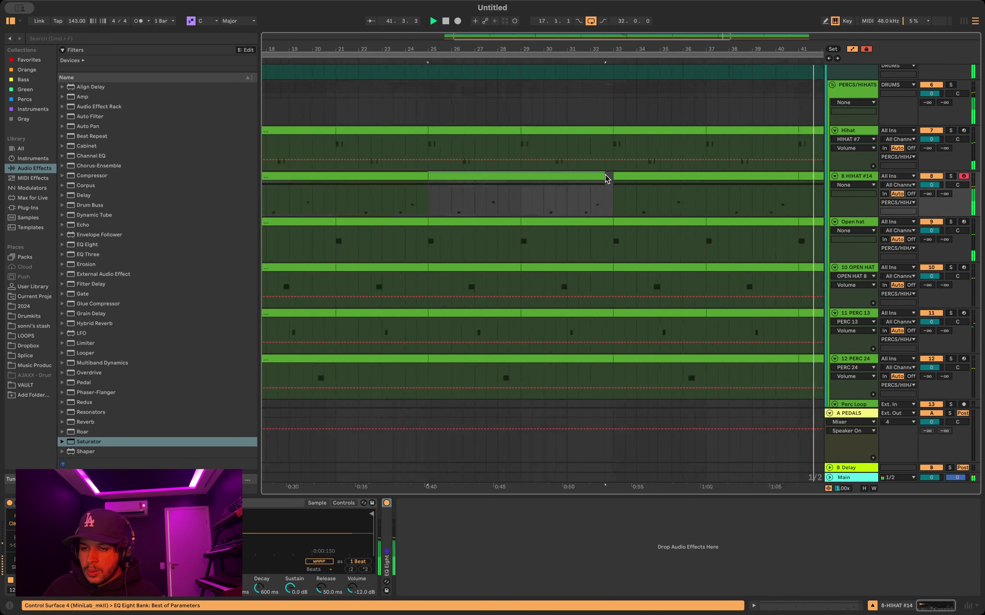
pyautogui.scroll(-5, 606, 175)
pyautogui.scroll(-3, 610, 118)
pyautogui.scroll(10, 610, 118)
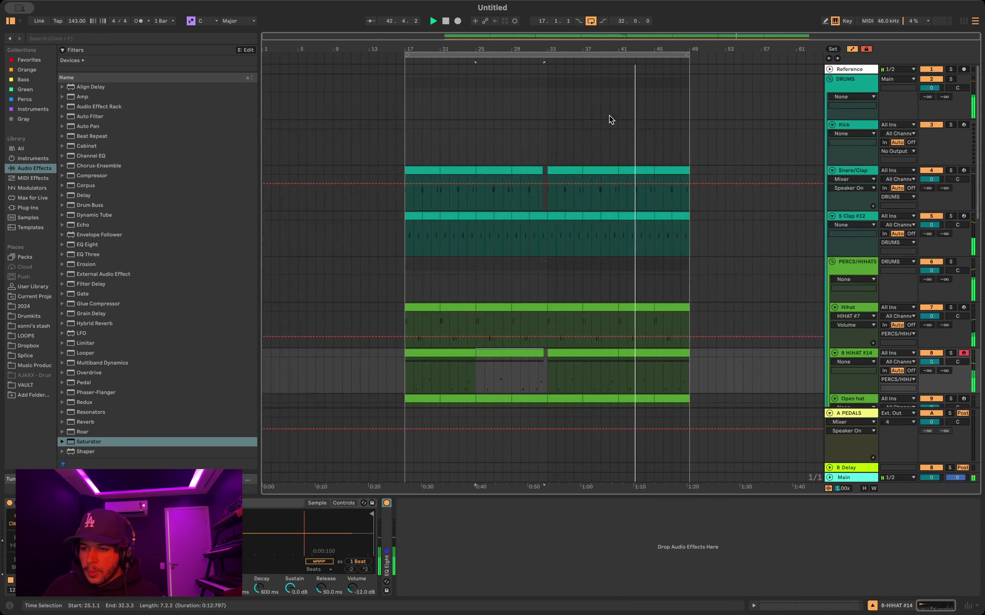
# Step: Fold the DRUMS and LOW END groups, duplicate bars 33 to 49 of all tracks to bar 49, and turn off arrangement looping
pyautogui.click(831, 79)
pyautogui.click(829, 98)
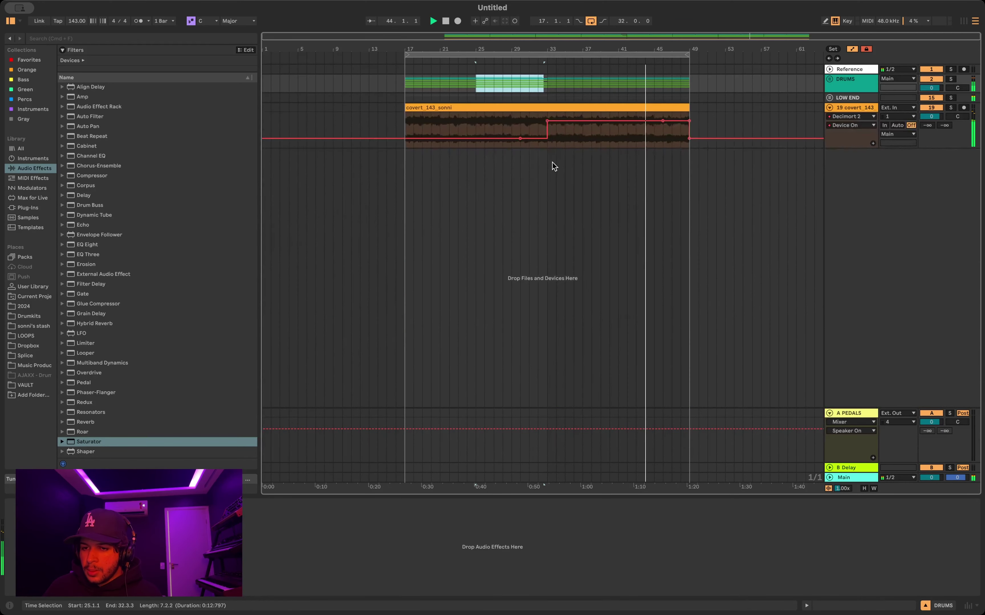
pyautogui.click(685, 142)
pyautogui.moveTo(685, 142); pyautogui.dragTo(550, 84)
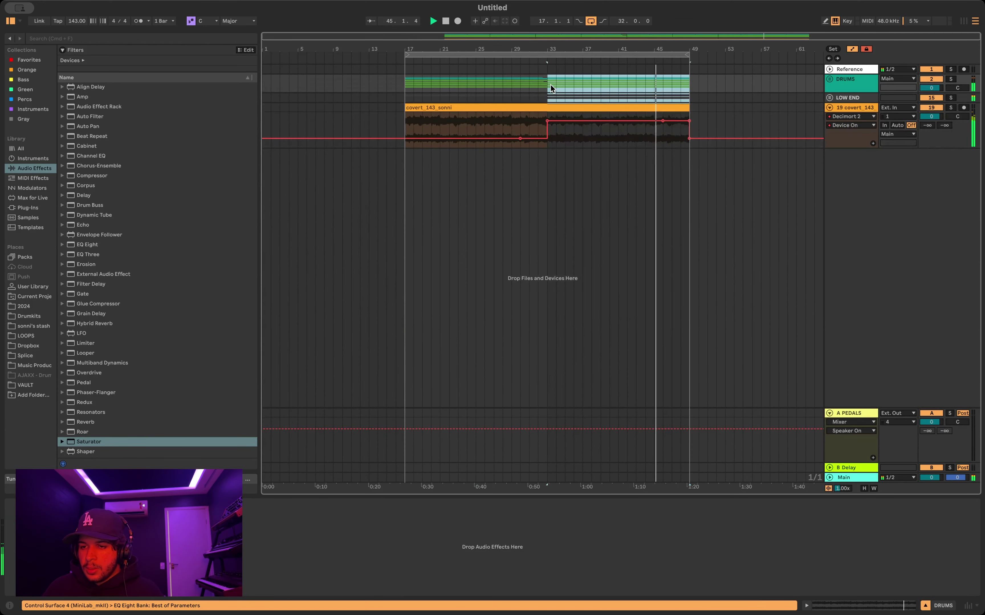
pyautogui.press('super+d')
pyautogui.click(592, 21)
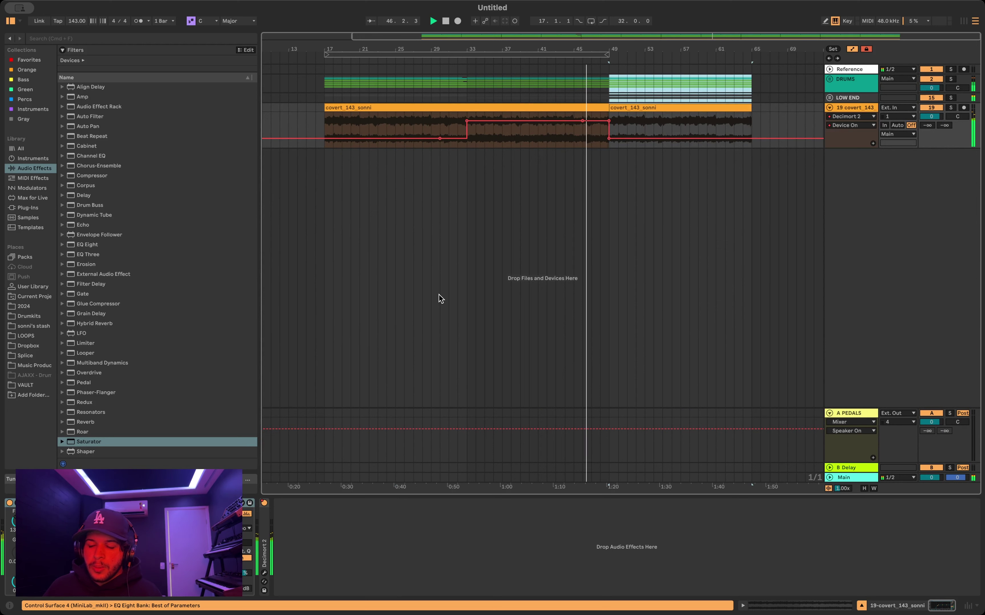
# Step: Unfold the LOW END group and inspect the 808 #2 clip's notes at bar 33 and its sampler
pyautogui.click(473, 146)
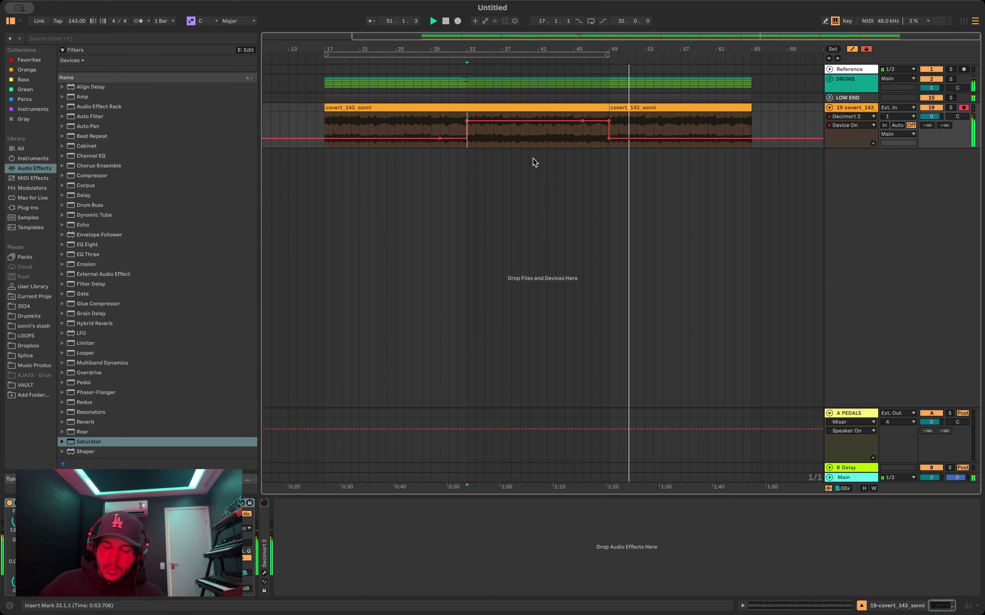
pyautogui.click(830, 98)
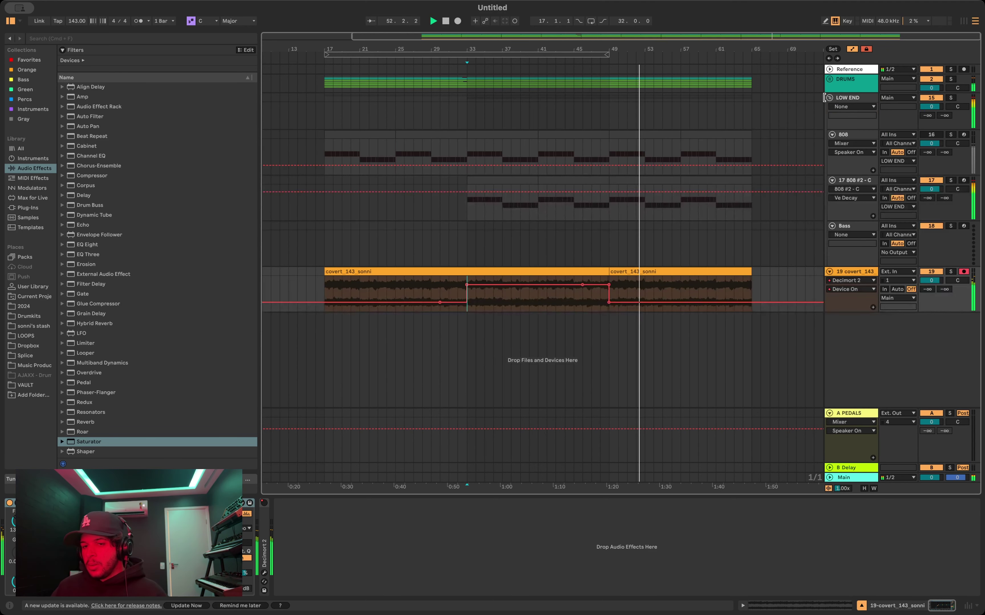
pyautogui.click(493, 179)
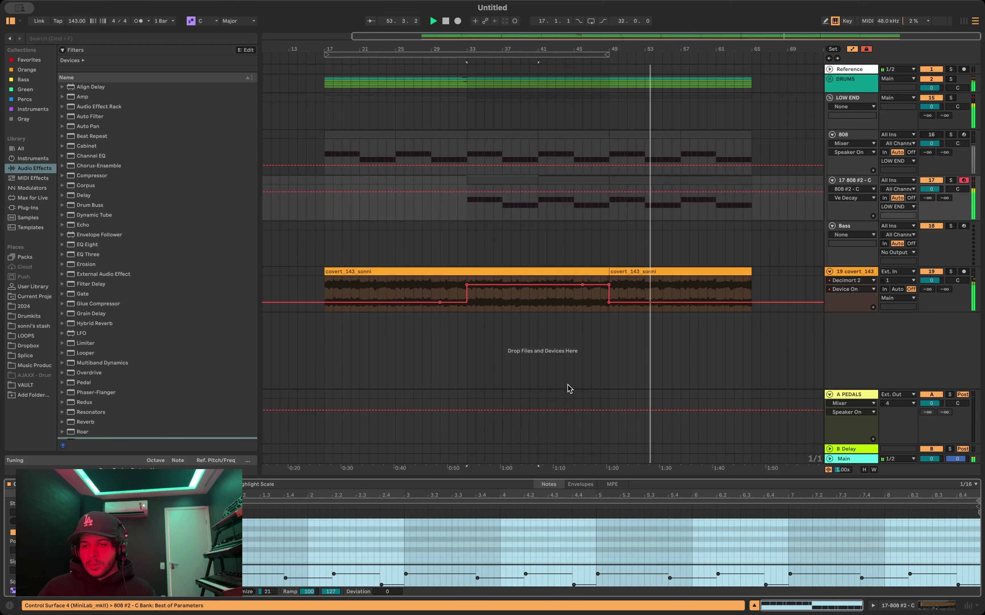
pyautogui.click(865, 184)
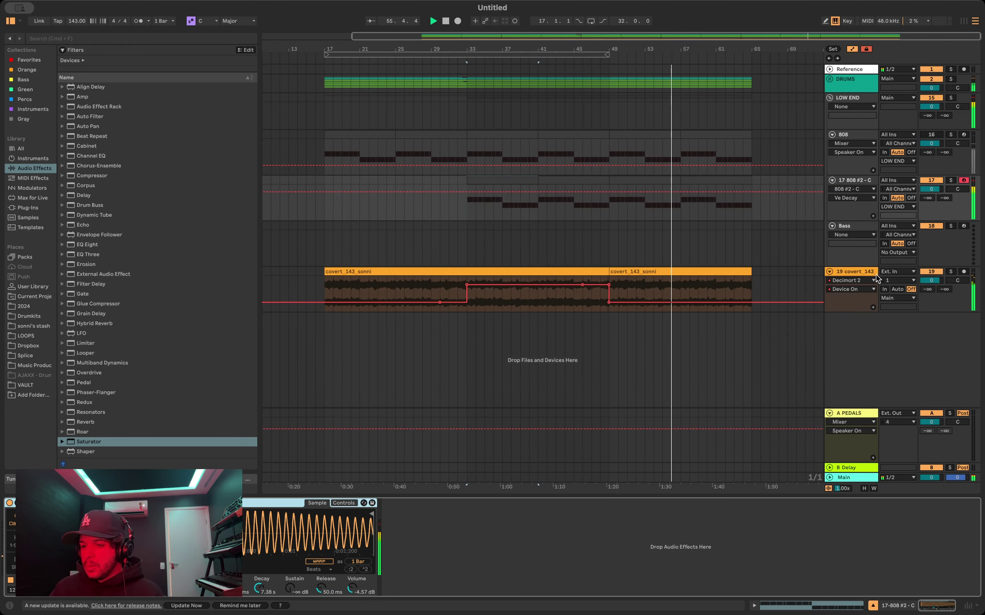
# Step: Set the covert_143_sonni track's volume to -0.8 dB
pyautogui.click(929, 281)
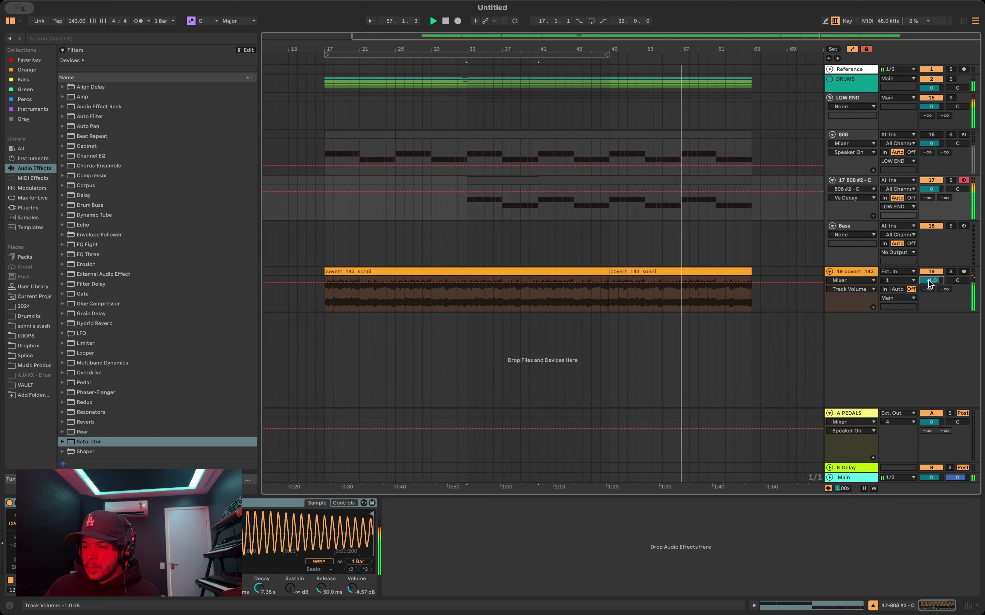
pyautogui.moveTo(928, 280); pyautogui.dragTo(929, 278)
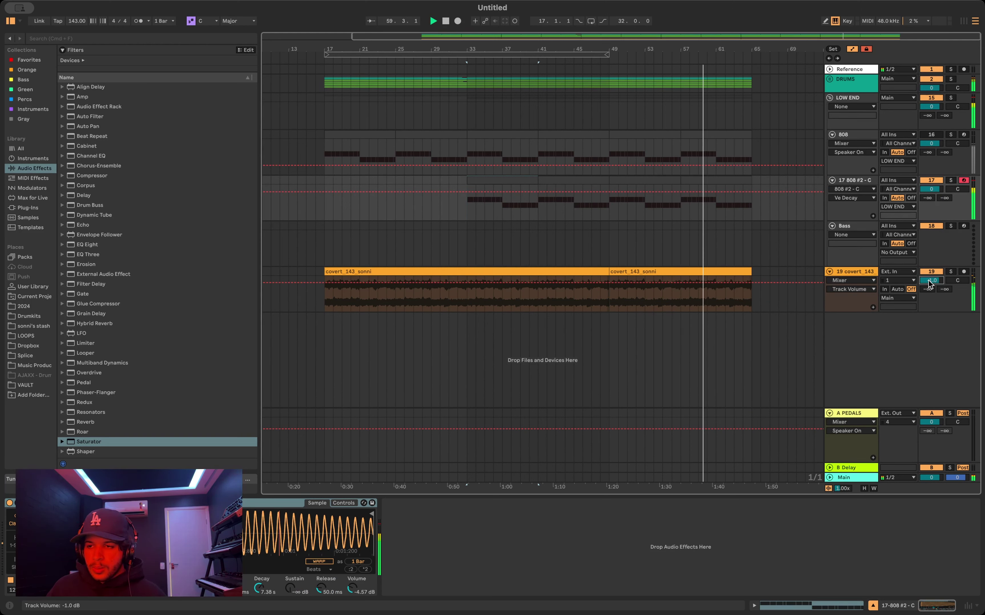
pyautogui.scroll(1, 929, 284)
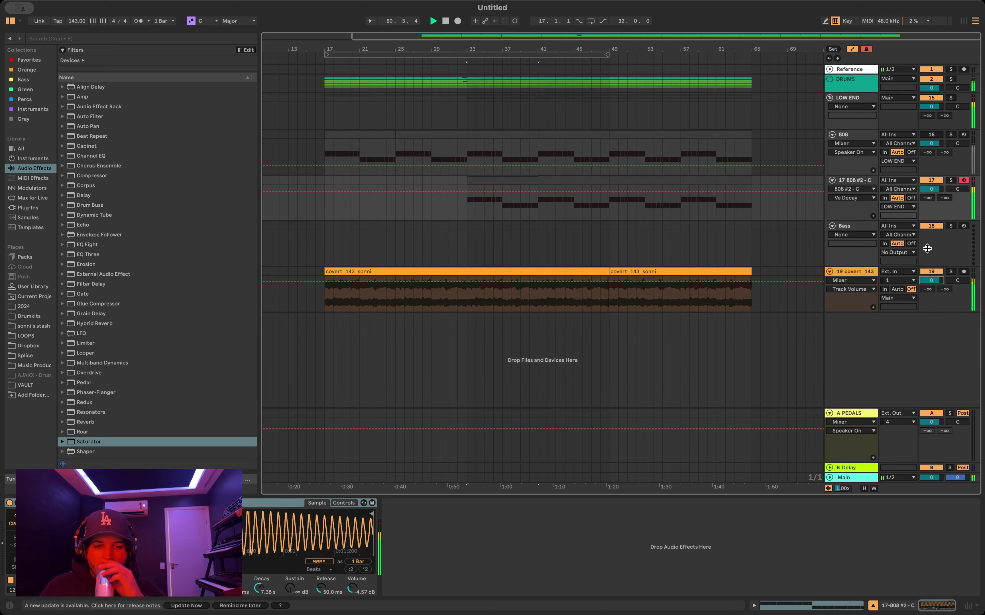
pyautogui.press('Down')
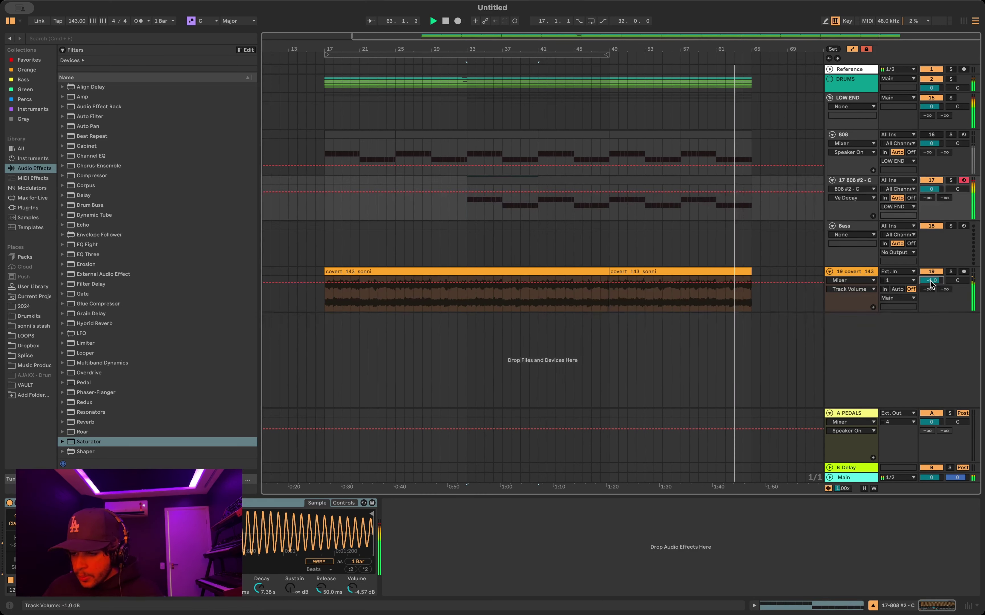
pyautogui.moveTo(929, 280); pyautogui.dragTo(929, 279)
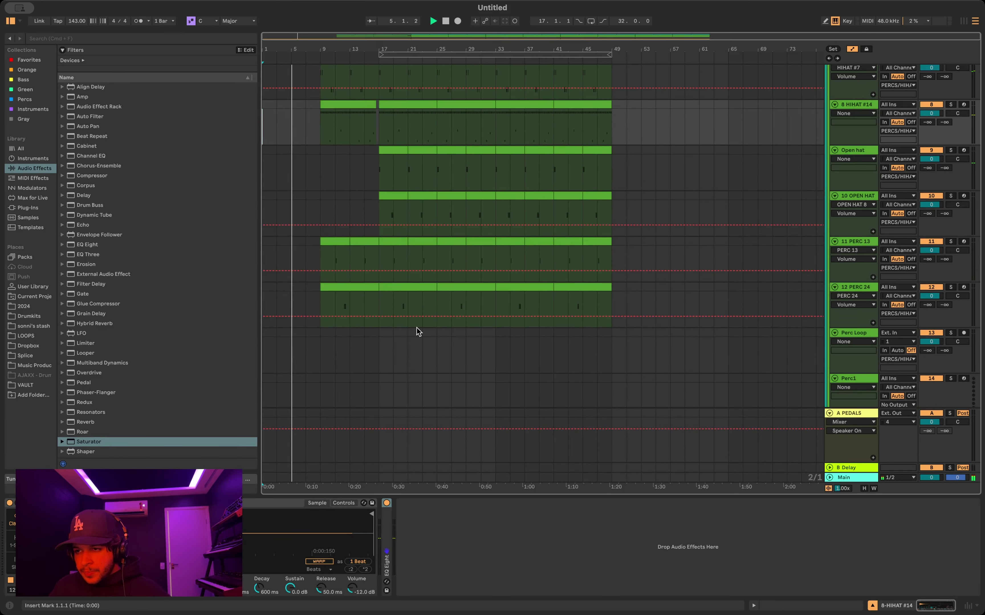
# Step: Show the loop track's Decimort 2 on/off automation and switch it off across bars 33 to 49
pyautogui.scroll(-10, 416, 328)
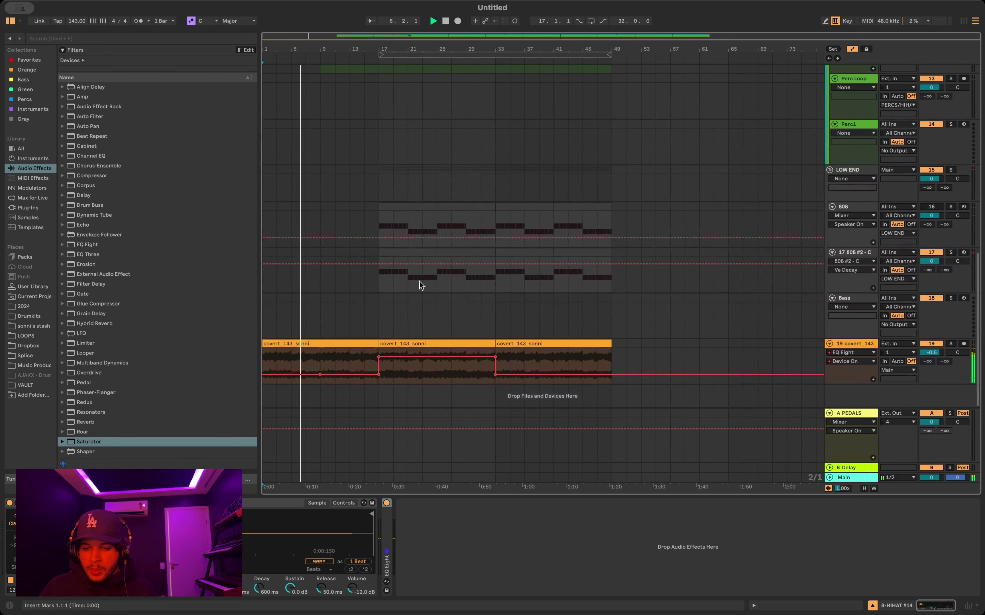
pyautogui.click(510, 365)
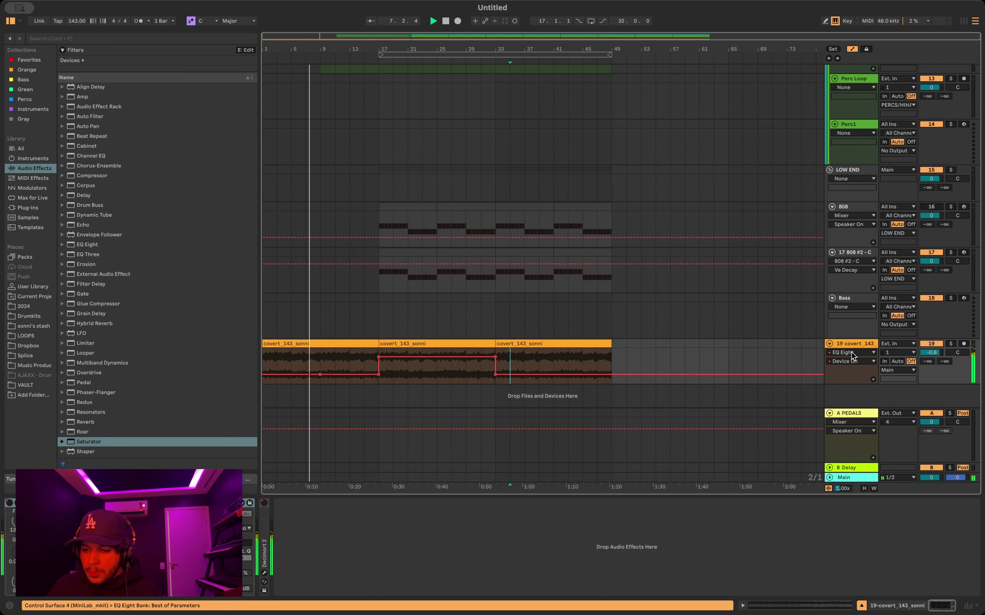
pyautogui.click(851, 369)
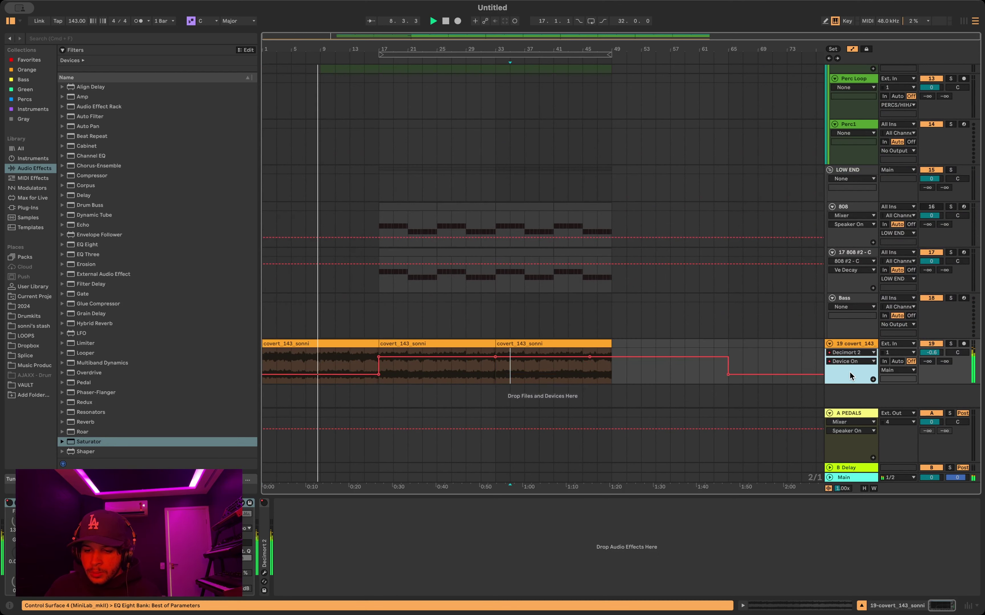
pyautogui.moveTo(492, 367); pyautogui.dragTo(602, 379)
pyautogui.click(849, 349)
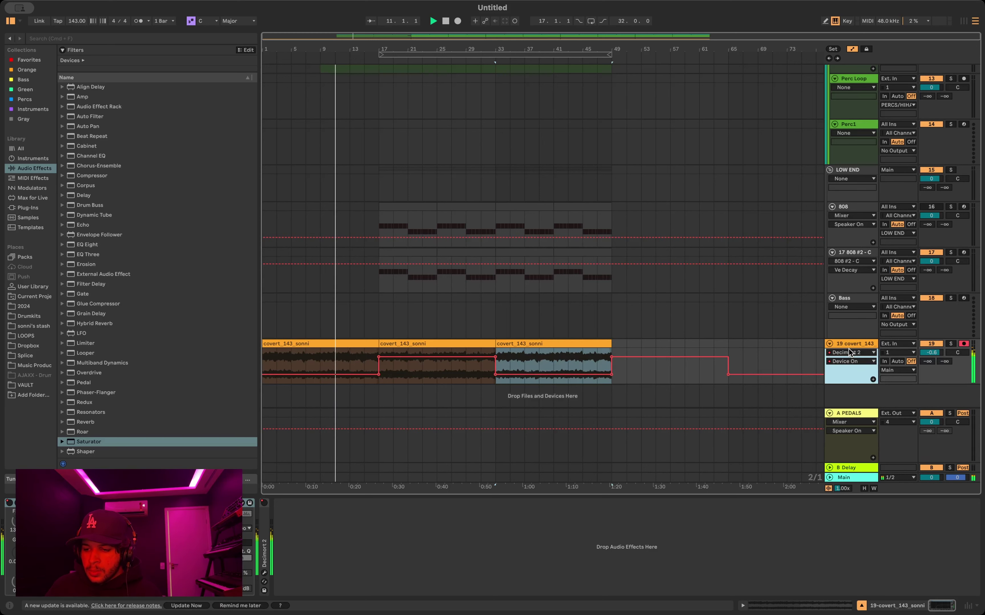
# Step: Show the covert_143_sonni track's EQ Eight on/off automation and switch it on across bars 33 to 49
pyautogui.click(847, 365)
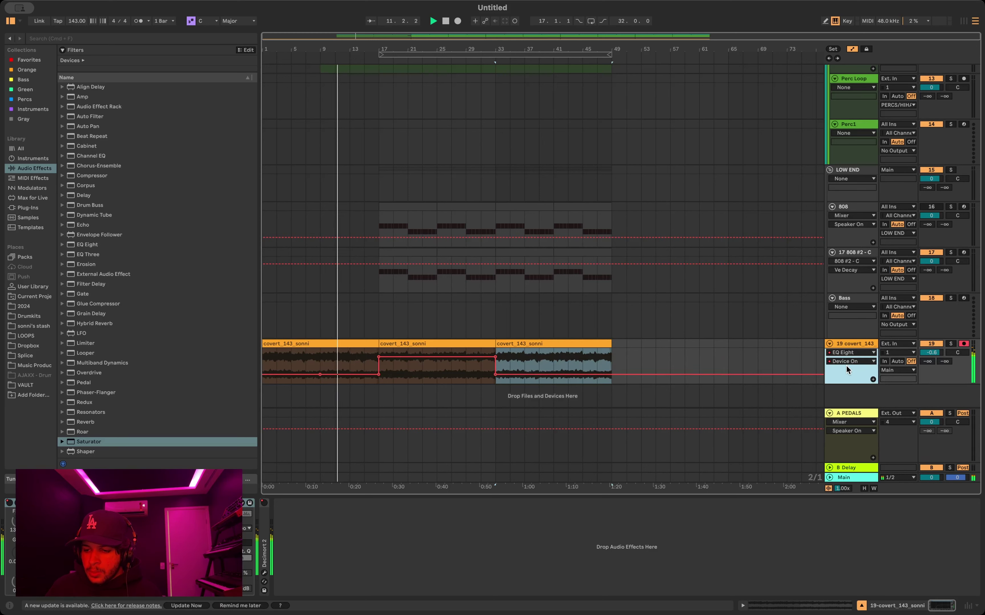
pyautogui.click(608, 357)
pyautogui.moveTo(610, 354); pyautogui.dragTo(507, 357)
# Step: Cut out the HIHAT #14 and Snare/Clap clip ends from 32.3.3 to bar 33
pyautogui.scroll(10, 619, 272)
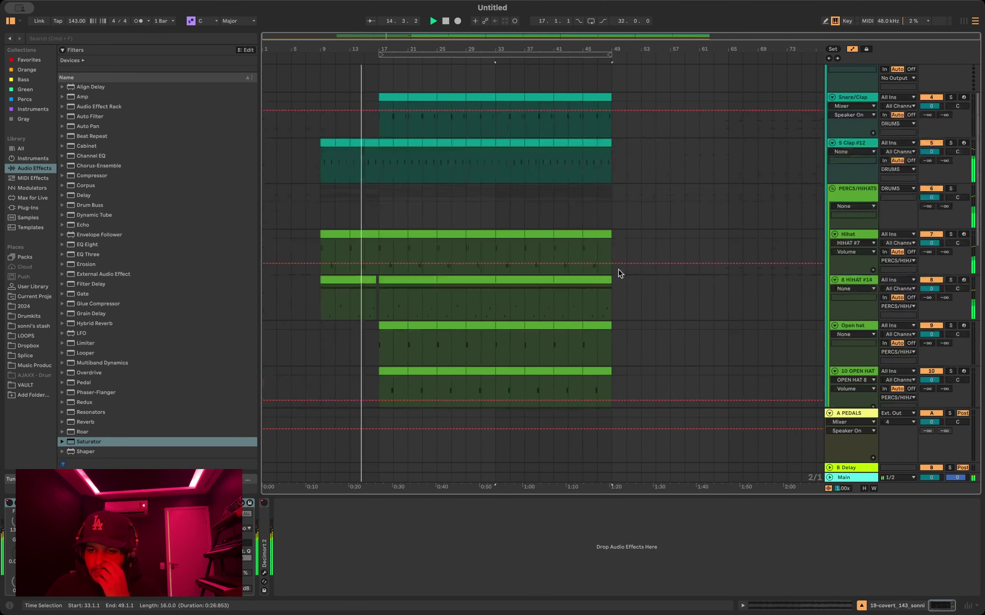
pyautogui.scroll(5, 488, 293)
pyautogui.scroll(8, 529, 282)
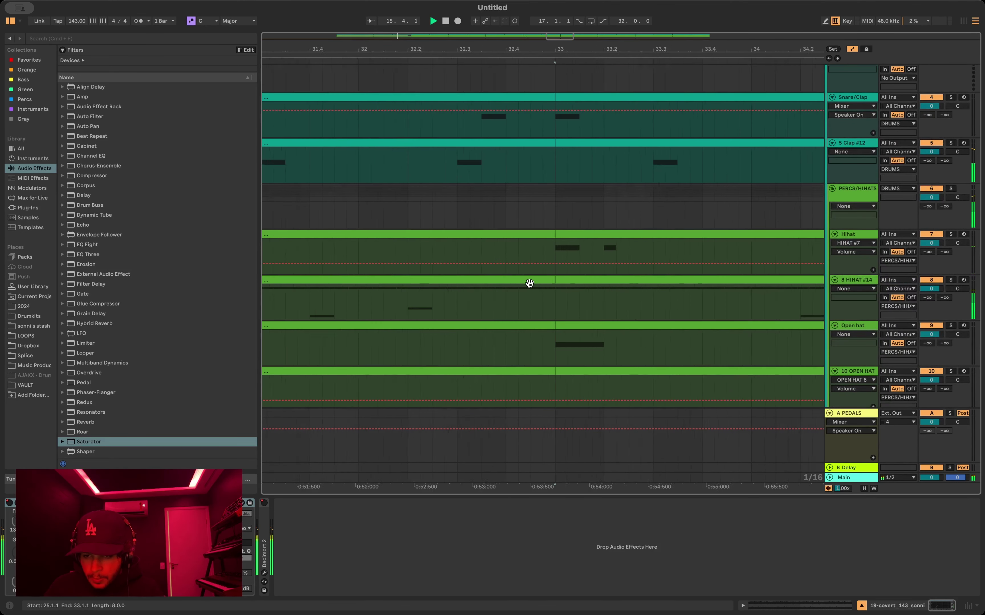
pyautogui.moveTo(554, 280); pyautogui.dragTo(478, 283)
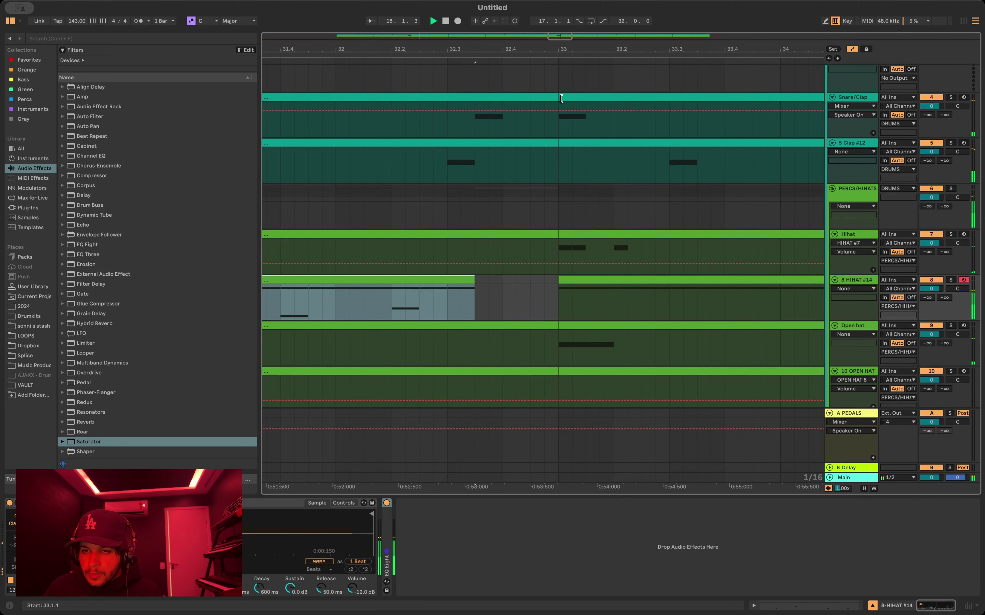
pyautogui.moveTo(558, 100); pyautogui.dragTo(474, 100)
# Step: Delete the PERC 13 clips from bar 17 to bar 25
pyautogui.scroll(-8, 462, 191)
pyautogui.scroll(-10, 462, 191)
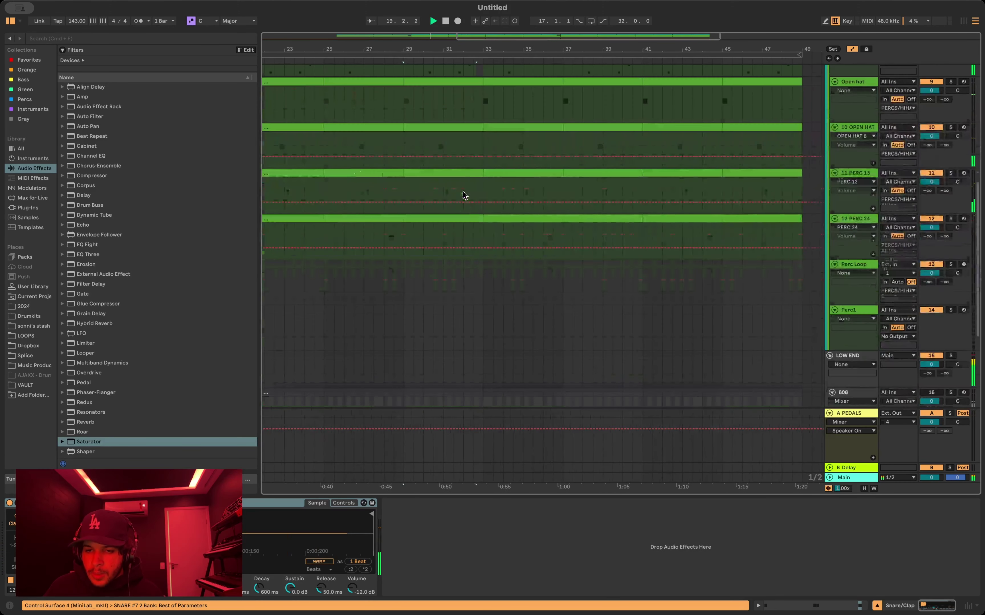
pyautogui.scroll(-8, 354, 166)
pyautogui.scroll(12, 355, 165)
pyautogui.scroll(-3, 371, 216)
pyautogui.scroll(-5, 385, 247)
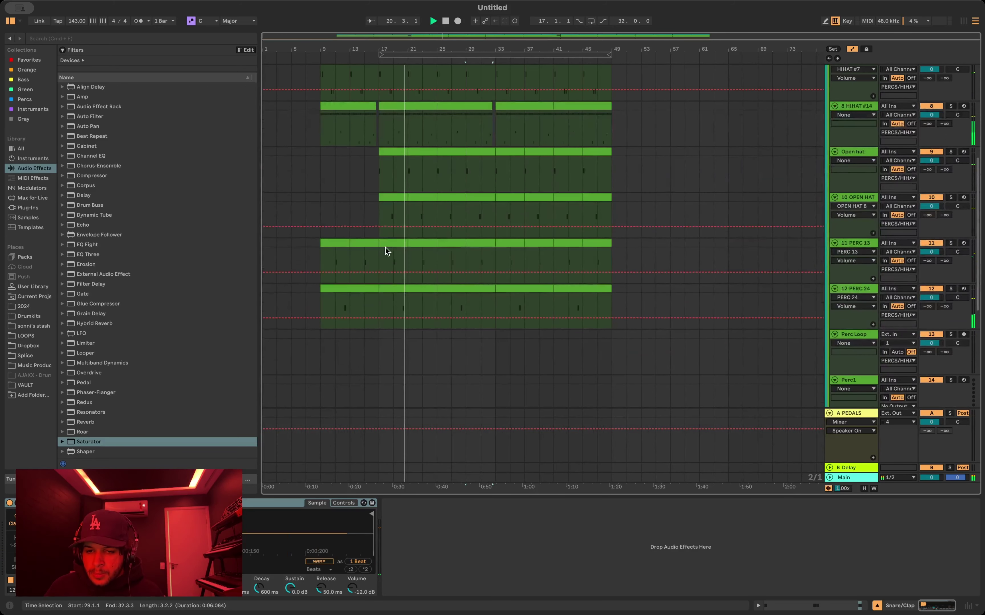
pyautogui.scroll(3, 385, 246)
pyautogui.scroll(3, 381, 260)
pyautogui.scroll(-3, 381, 274)
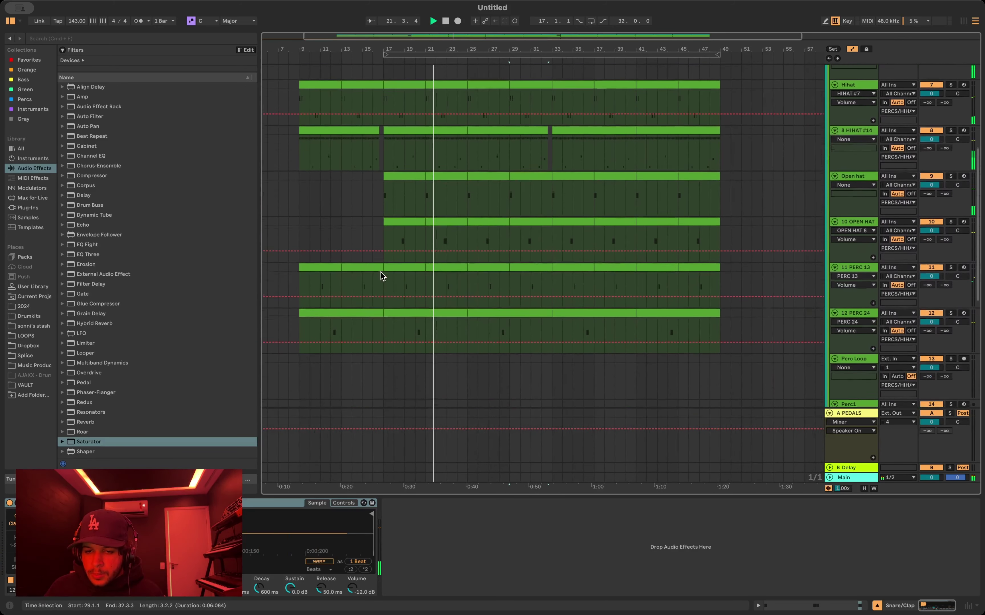
pyautogui.click(413, 263)
pyautogui.press('Delete')
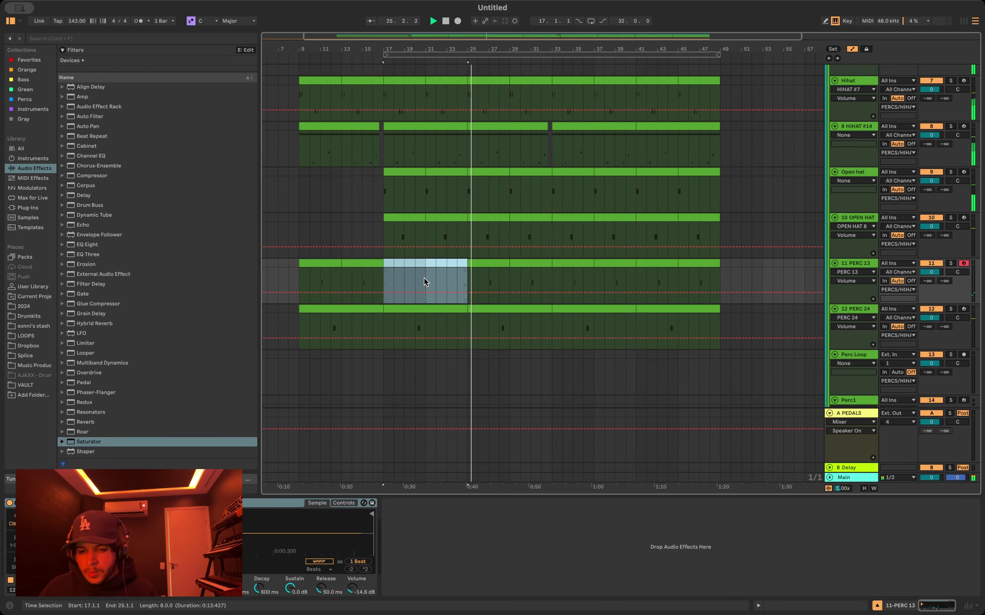
pyautogui.scroll(-1, 424, 277)
pyautogui.hscroll(-1, 424, 277)
pyautogui.scroll(-1, 424, 278)
pyautogui.scroll(2, 425, 278)
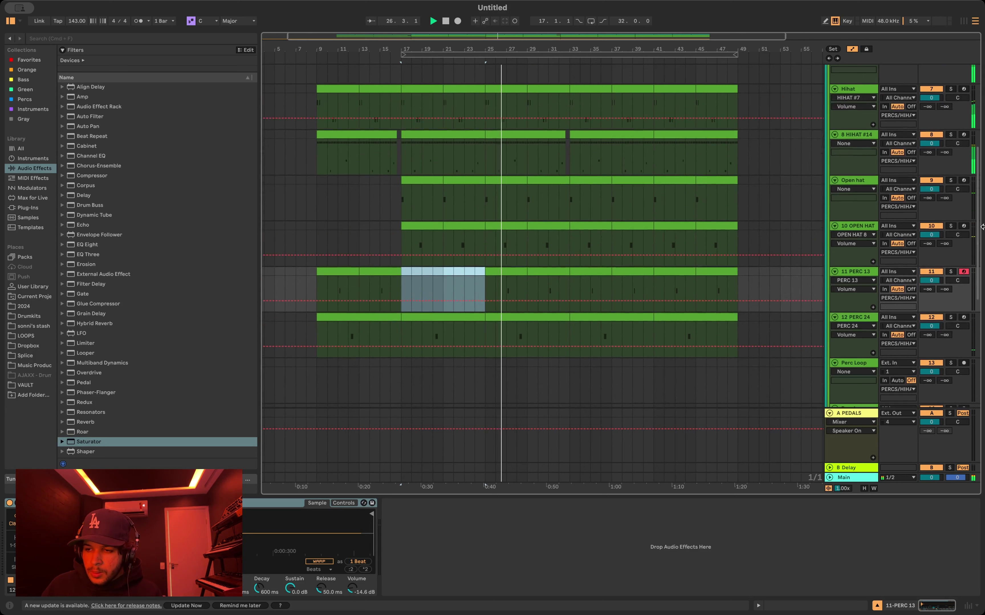
pyautogui.press('Delete')
# Step: Set the Open hat track's sampler volume to -13.4 dB and add an EQ Eight with a low cut at 119 Hz
pyautogui.click(862, 183)
pyautogui.moveTo(352, 588); pyautogui.dragTo(353, 592)
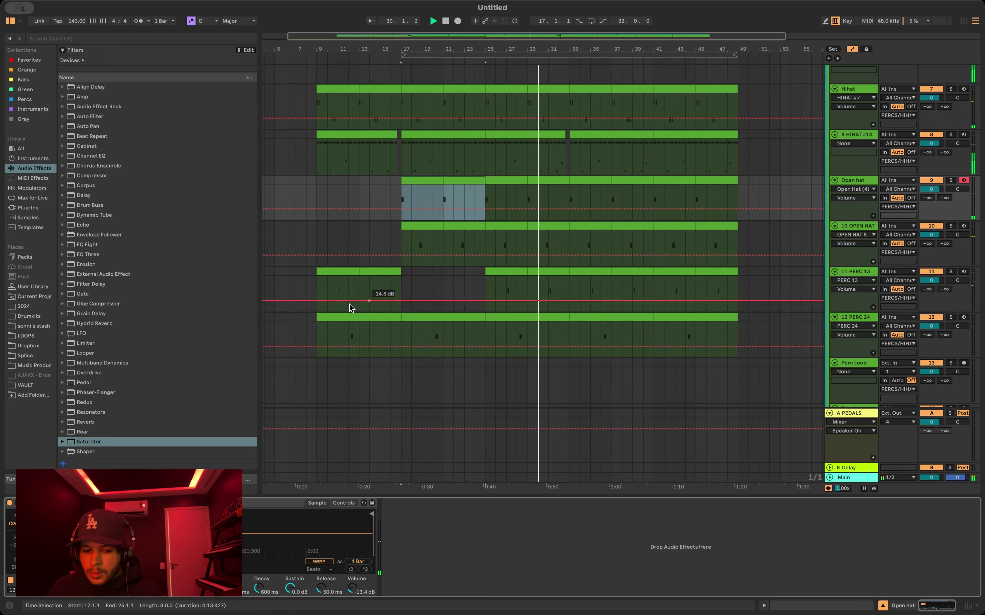
pyautogui.moveTo(88, 244); pyautogui.dragTo(557, 561)
pyautogui.click(421, 584)
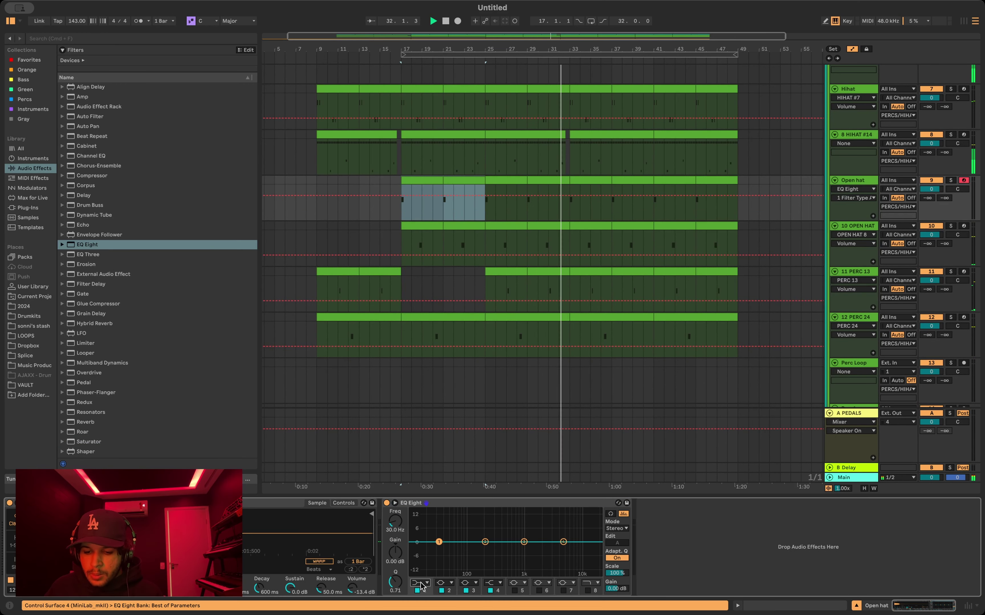
pyautogui.click(419, 521)
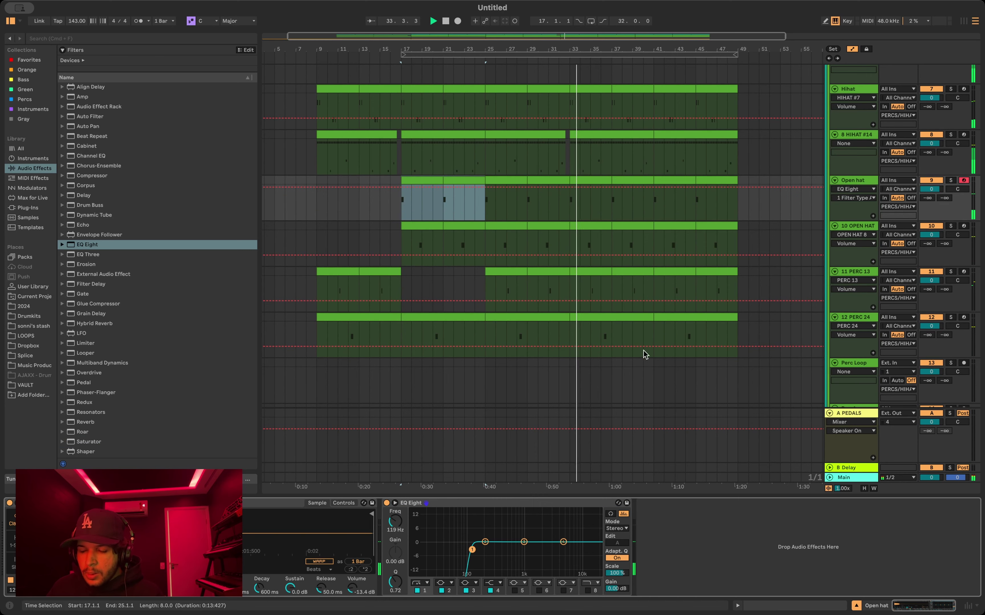
pyautogui.doubleClick(471, 503)
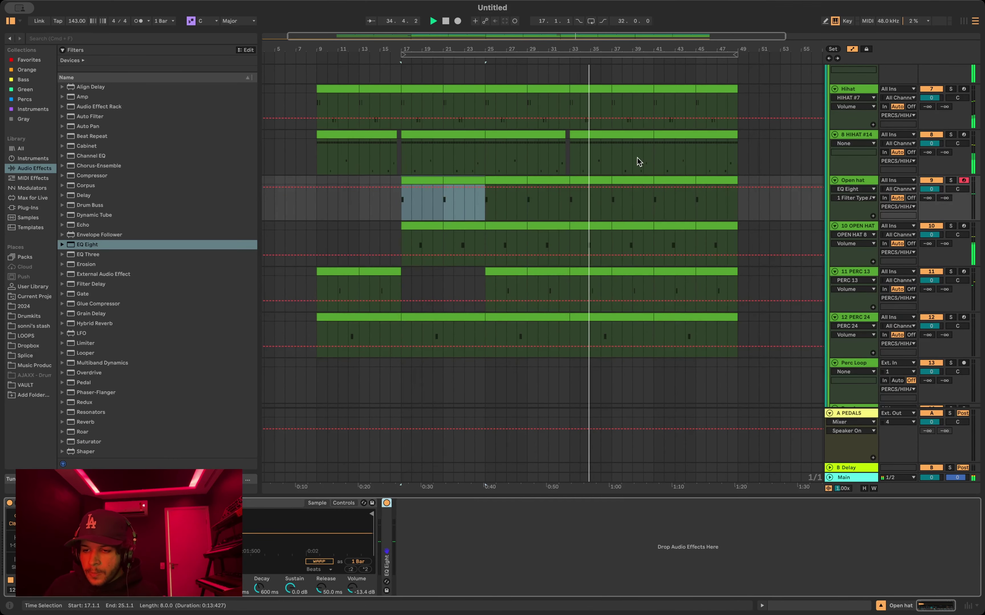
# Step: Lower the OPEN HAT 8 track's sampler volume to -18.0 dB
pyautogui.scroll(5, 637, 159)
pyautogui.scroll(-4, 638, 159)
pyautogui.scroll(-3, 636, 157)
pyautogui.press('Down')
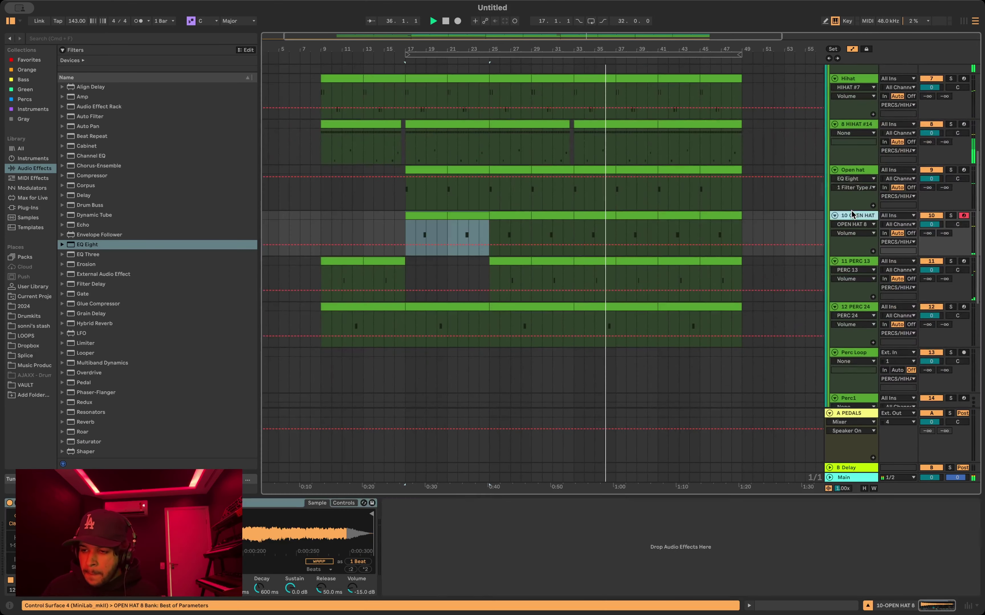
pyautogui.moveTo(351, 584); pyautogui.dragTo(351, 587)
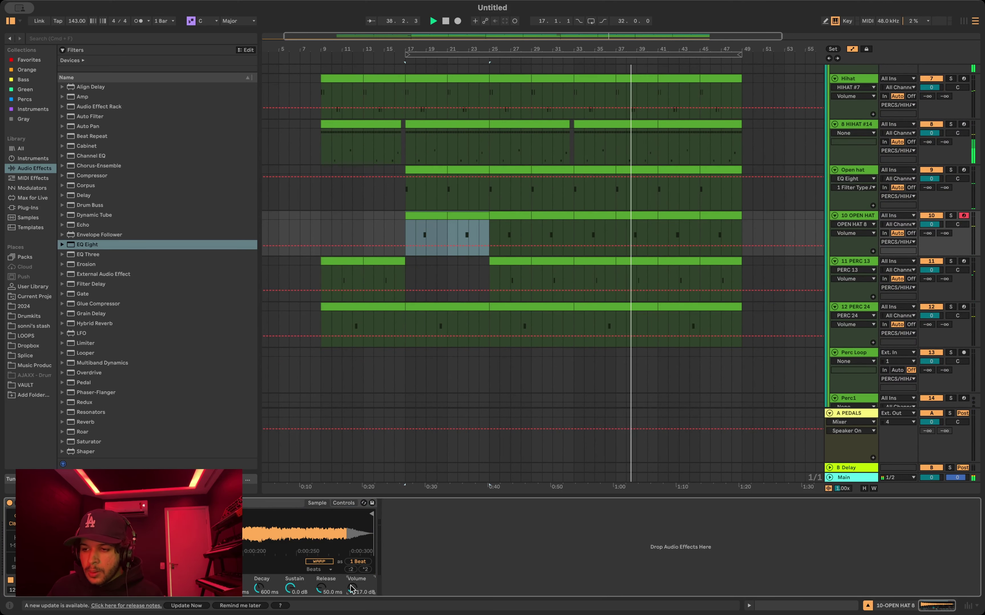
pyautogui.scroll(-1, 353, 589)
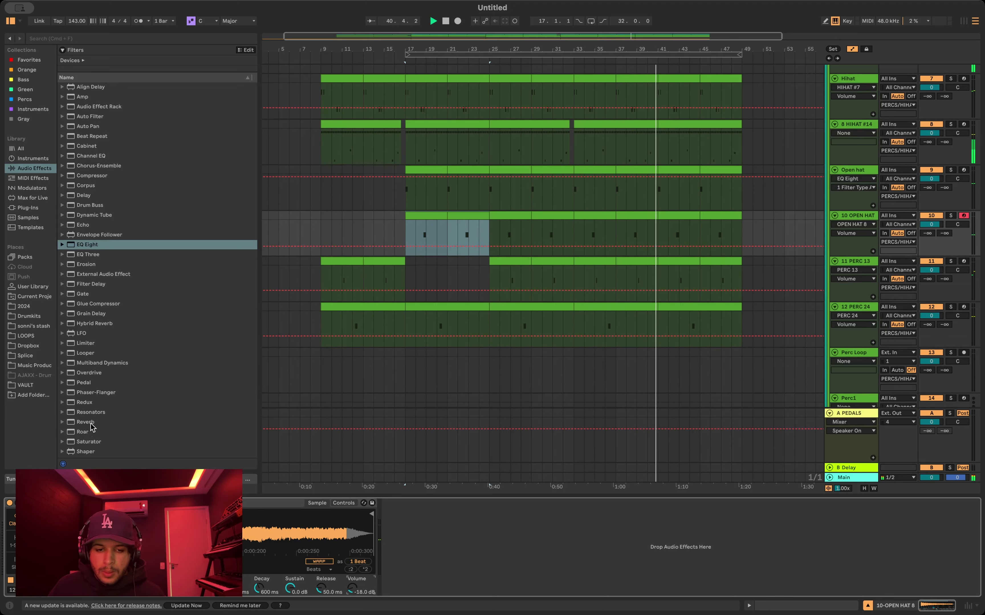
# Step: Add a Reverb to the OPEN HAT 8 track with 200 ms decay and 34% dry/wet, and collapse its devices
pyautogui.moveTo(86, 421); pyautogui.dragTo(629, 546)
pyautogui.moveTo(501, 579); pyautogui.dragTo(502, 611)
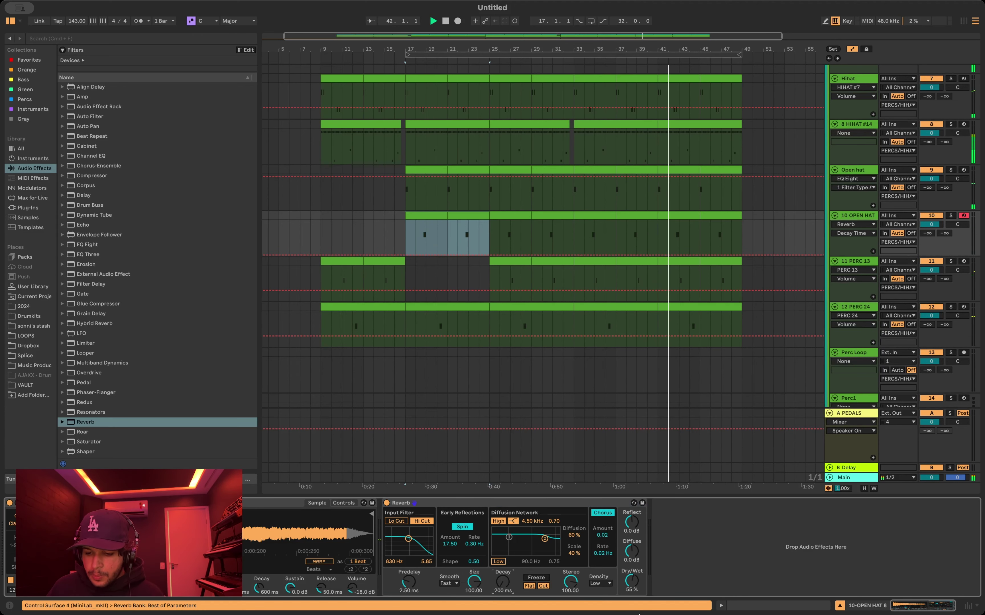
pyautogui.moveTo(632, 581); pyautogui.dragTo(632, 600)
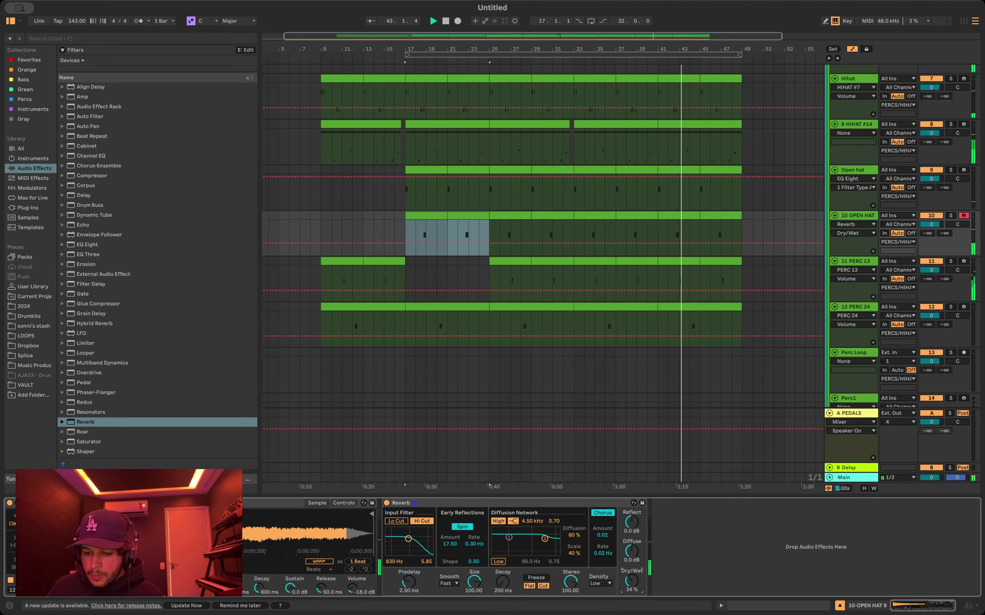
pyautogui.doubleClick(441, 502)
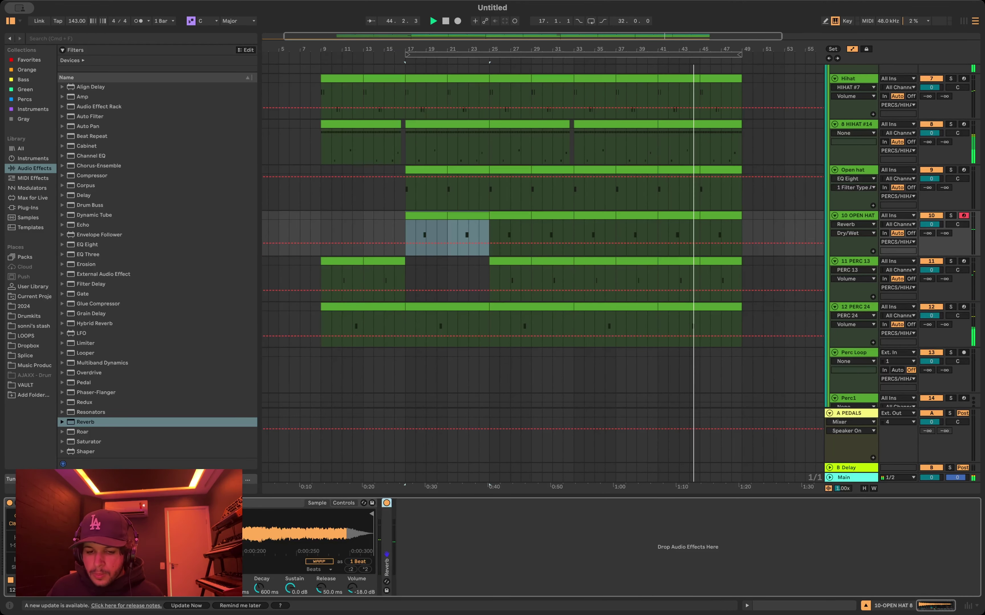
pyautogui.doubleClick(234, 503)
# Step: Examine the drum tracks' clips in the bars leading up to bar 49
pyautogui.scroll(6, 819, 102)
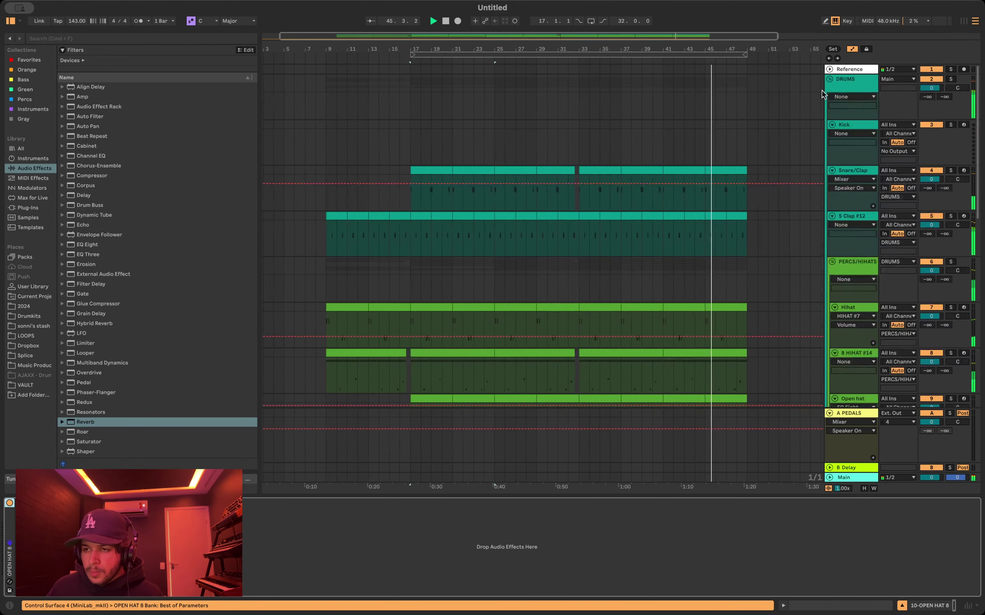
pyautogui.click(829, 78)
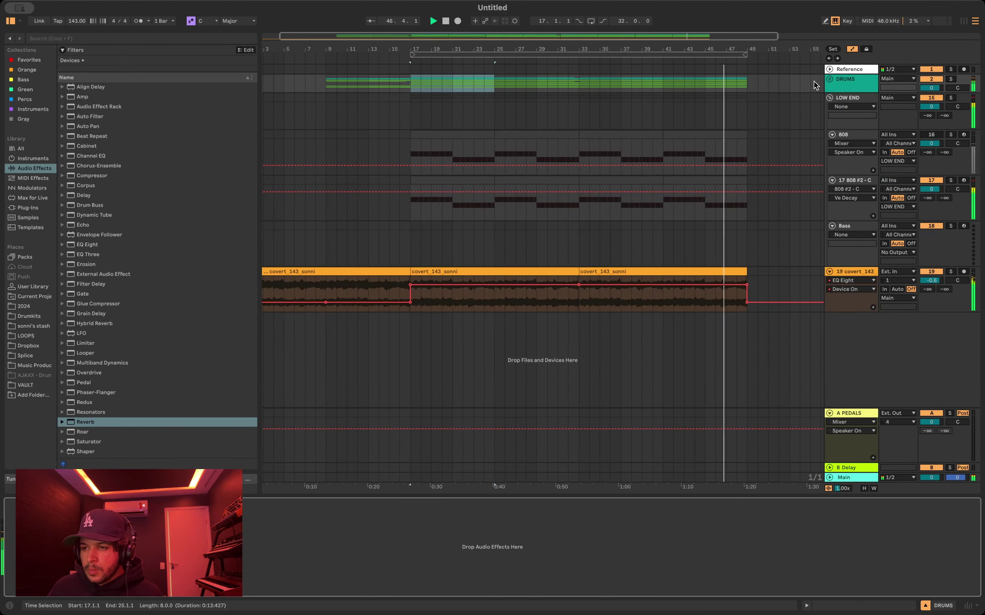
pyautogui.click(830, 79)
pyautogui.scroll(5, 735, 137)
pyautogui.scroll(-1, 821, 185)
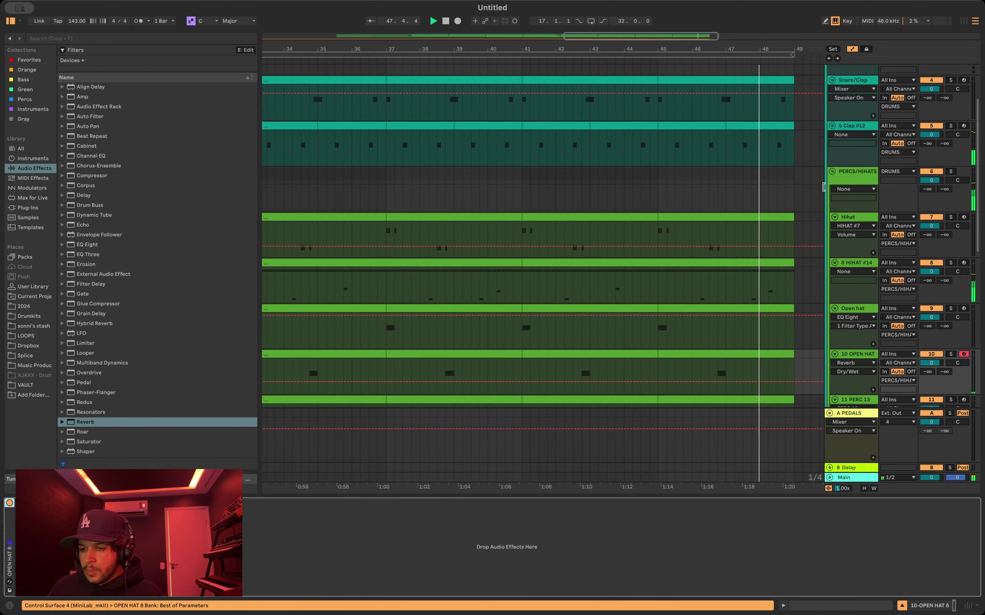
pyautogui.scroll(5, 792, 204)
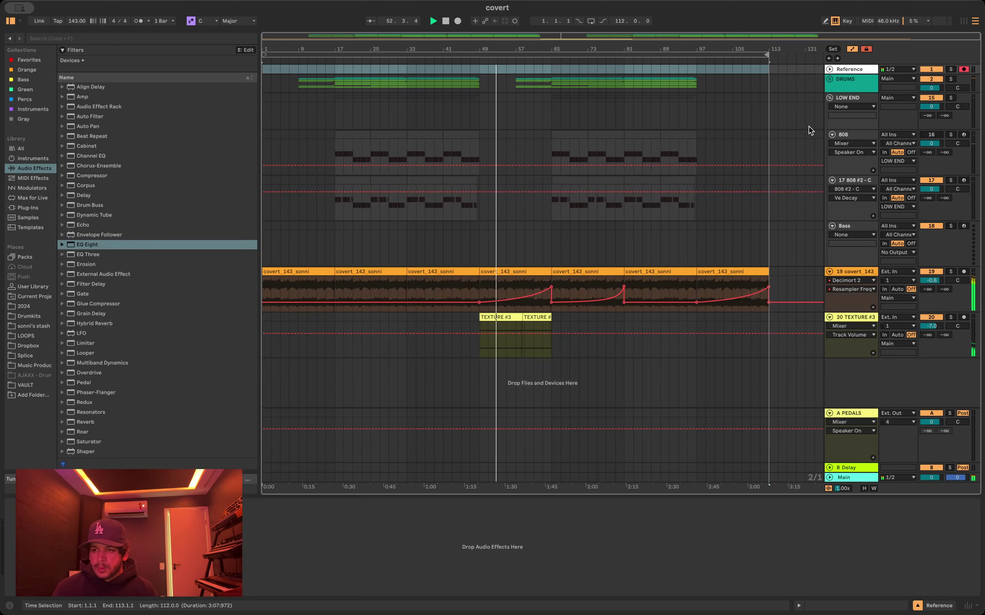
# Step: Select bars 1 to 113 across all tracks, and view the 808 #2 track's sampler while playing the arrangement
pyautogui.click(768, 67)
pyautogui.press('super+a')
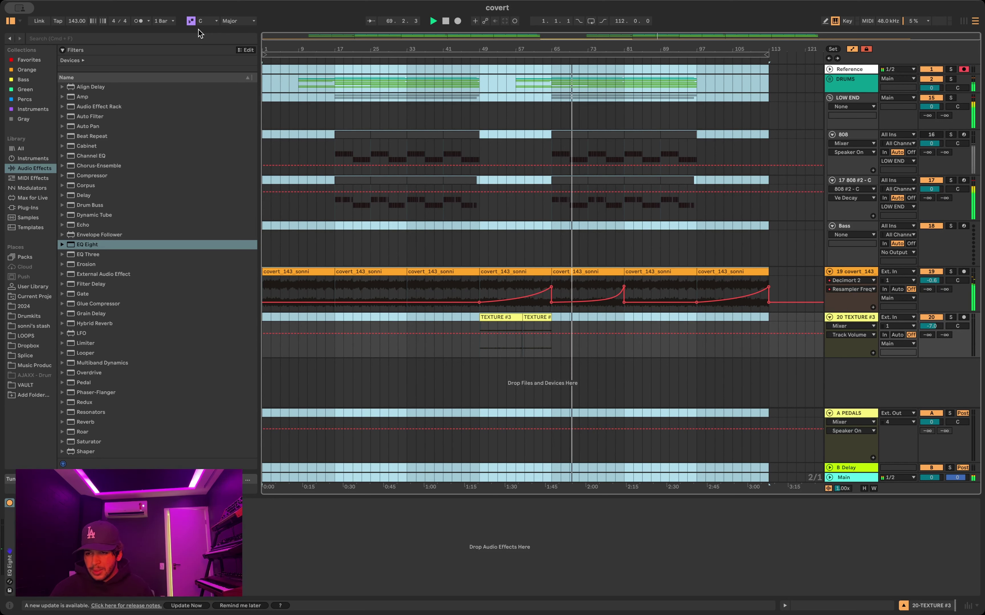
pyautogui.click(856, 181)
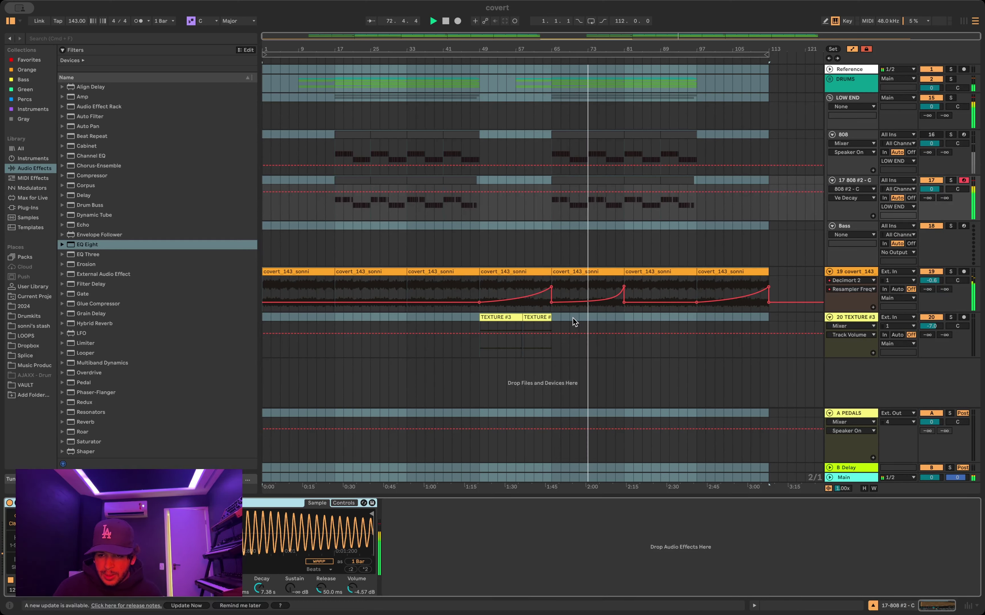
pyautogui.press('space')
pyautogui.click(570, 330)
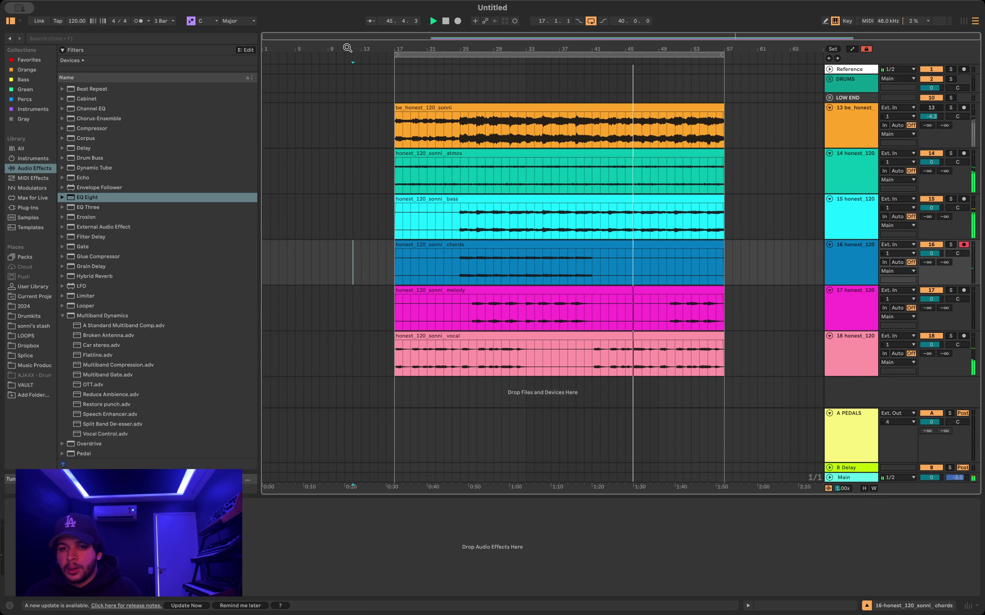
# Step: Set the arrangement loop to bars 41 to 57 and delete the be_honest_120_sonni track
pyautogui.moveTo(394, 55); pyautogui.dragTo(588, 58)
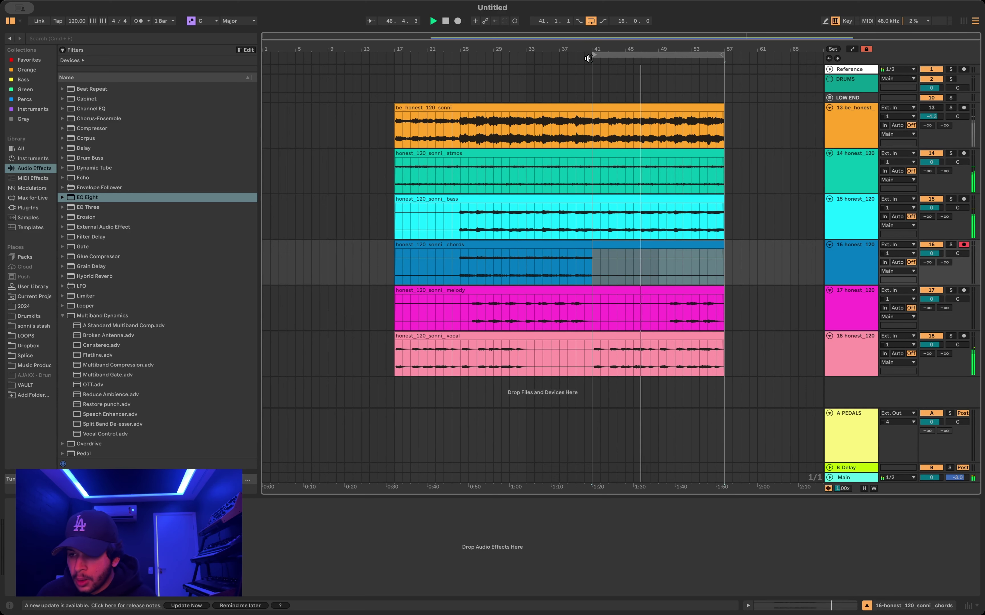
pyautogui.click(855, 108)
pyautogui.press('BackSpace')
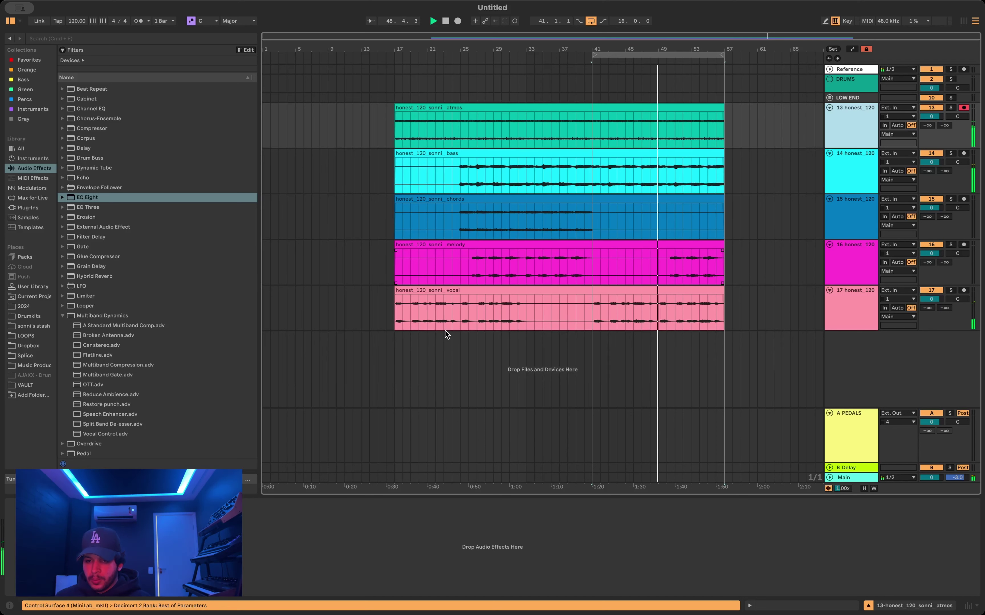
# Step: Fill bars 41 to 57 of the honest_120_sonni_vocal track with two consecutive eight-bar vocal clips
pyautogui.moveTo(393, 307)
pyautogui.mouseDown()
pyautogui.moveTo(492, 289)
pyautogui.moveTo(460, 300)
pyautogui.moveTo(401, 296)
pyautogui.moveTo(644, 286)
pyautogui.moveTo(607, 289)
pyautogui.mouseUp()
pyautogui.click(461, 300)
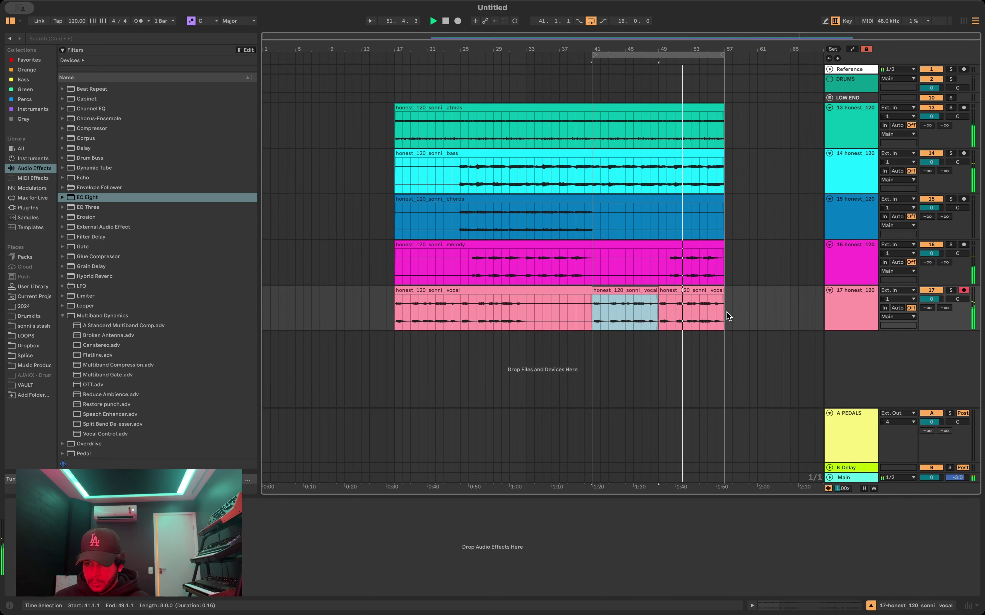
# Step: Unfold the DRUMS group and insert an empty MIDI clip on the Kick track from bar 41 to bar 49
pyautogui.click(831, 79)
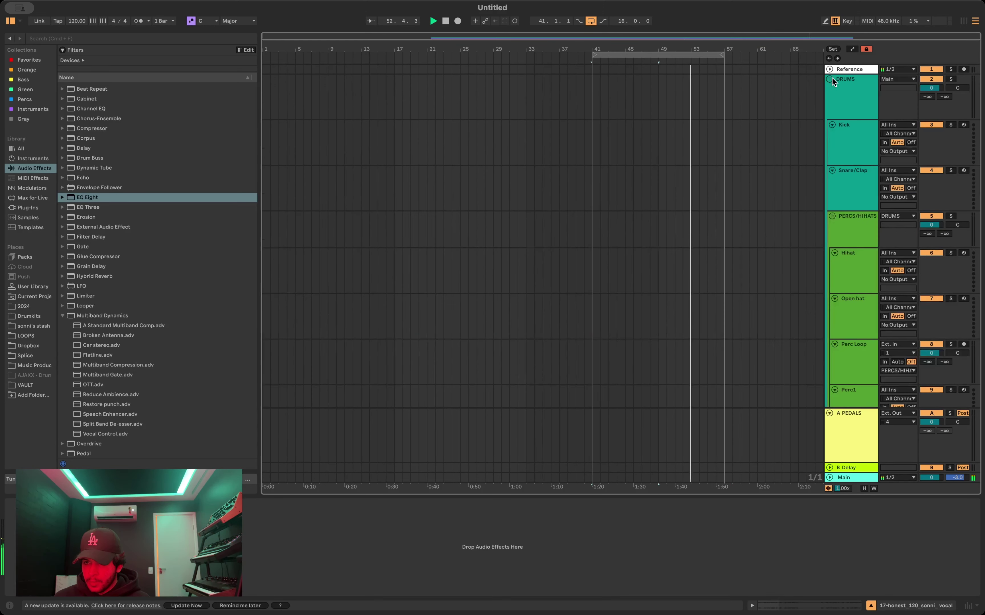
pyautogui.scroll(-5, 744, 218)
pyautogui.scroll(5, 748, 187)
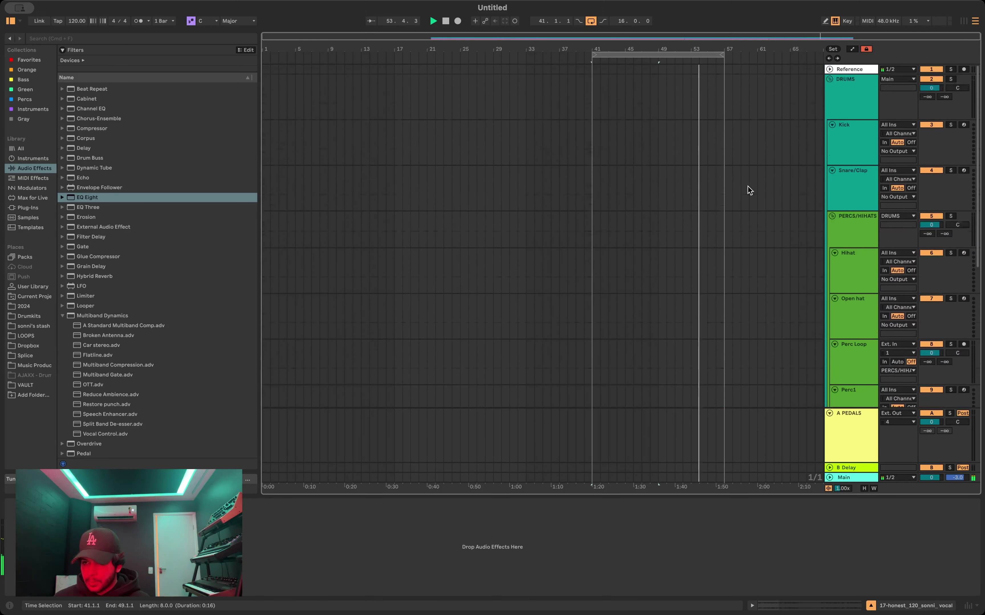
pyautogui.moveTo(588, 136); pyautogui.dragTo(659, 136)
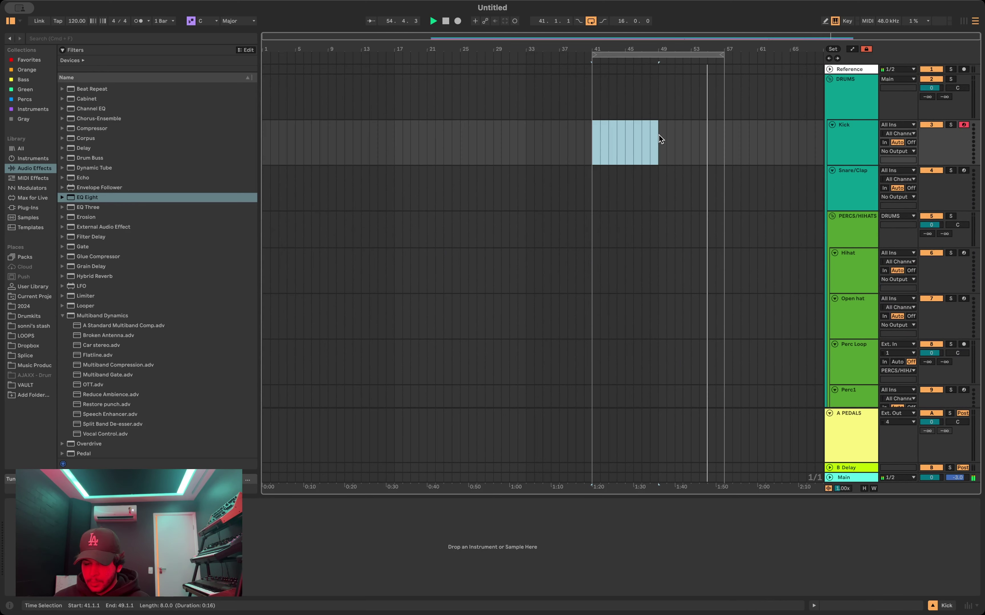
pyautogui.press('super+shift+m')
pyautogui.click(859, 133)
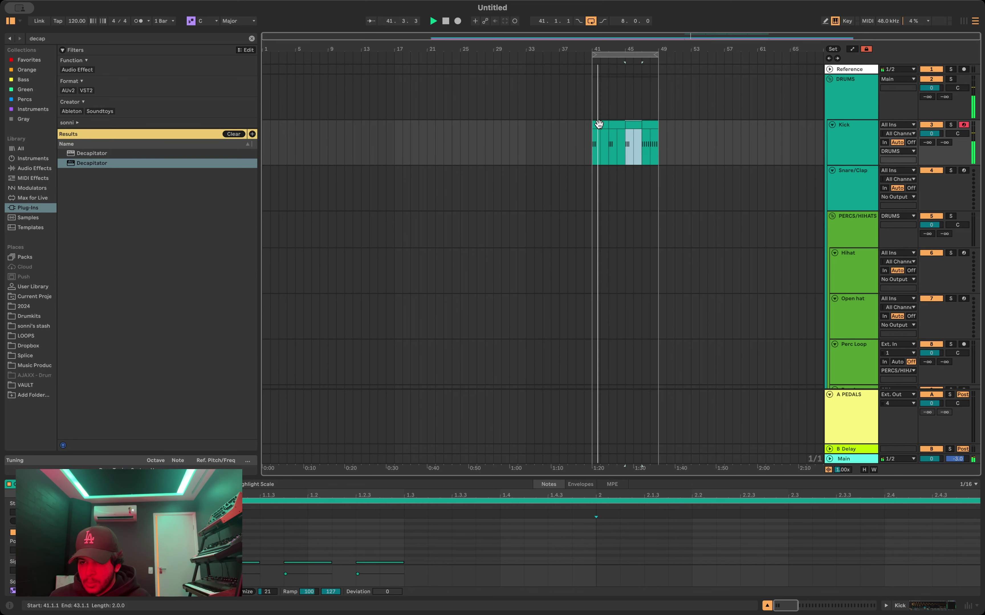
# Step: Insert a new audio track below the Hihat track and select bars 41 to 49 on it
pyautogui.click(599, 124)
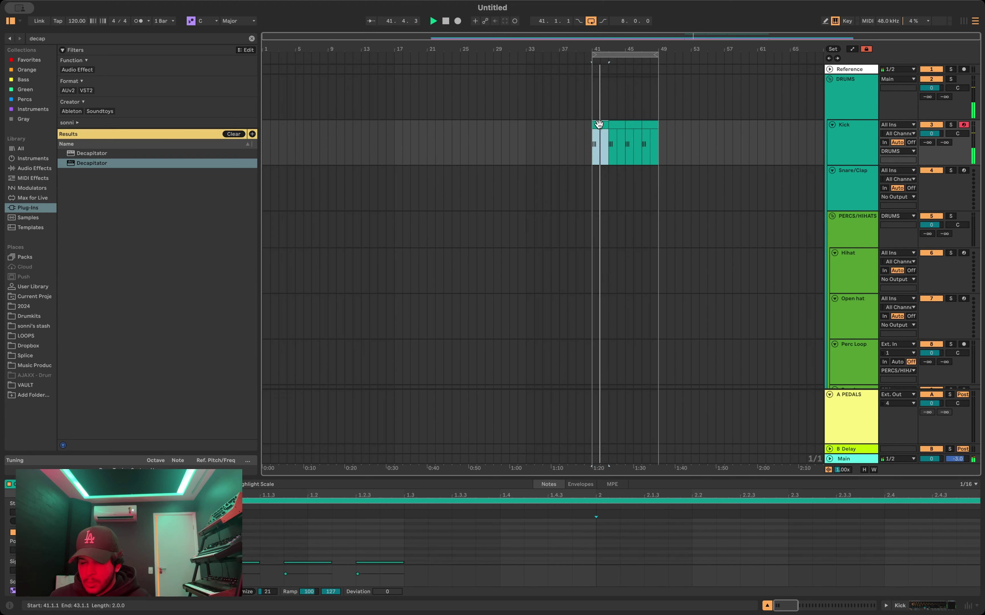
pyautogui.scroll(-5, 815, 142)
pyautogui.click(853, 151)
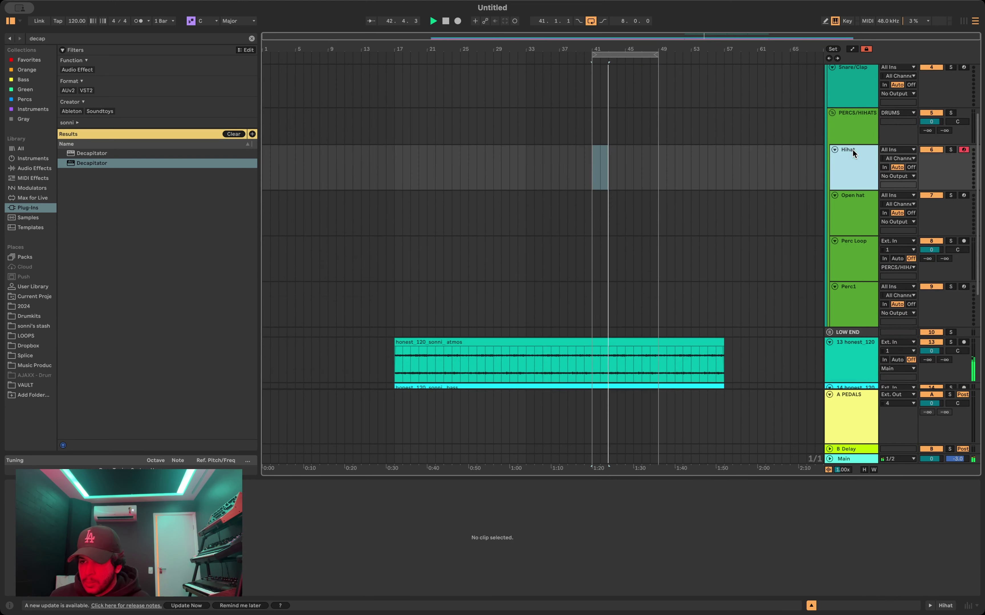
pyautogui.press('super+t')
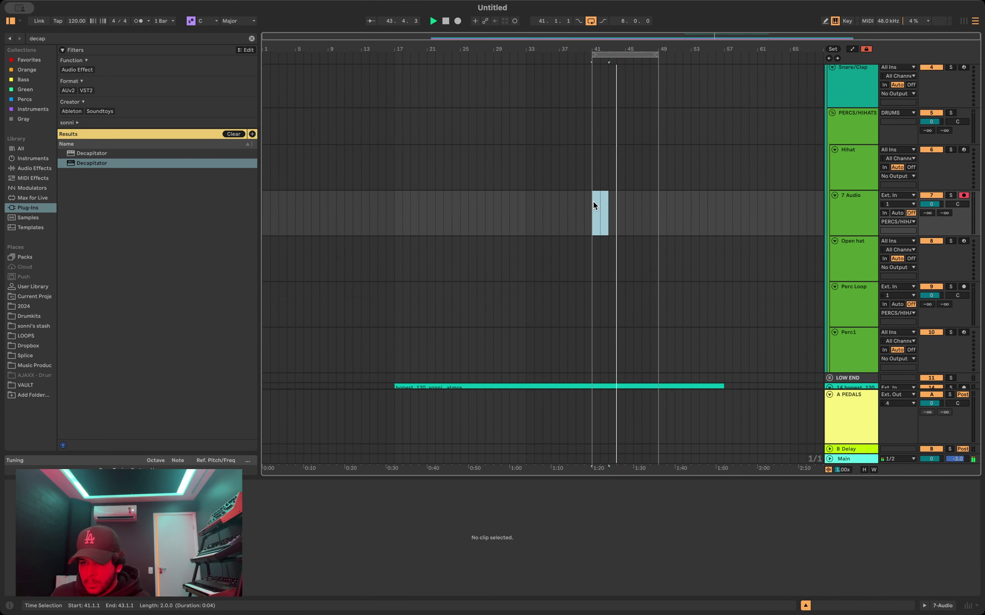
pyautogui.moveTo(593, 204); pyautogui.dragTo(658, 206)
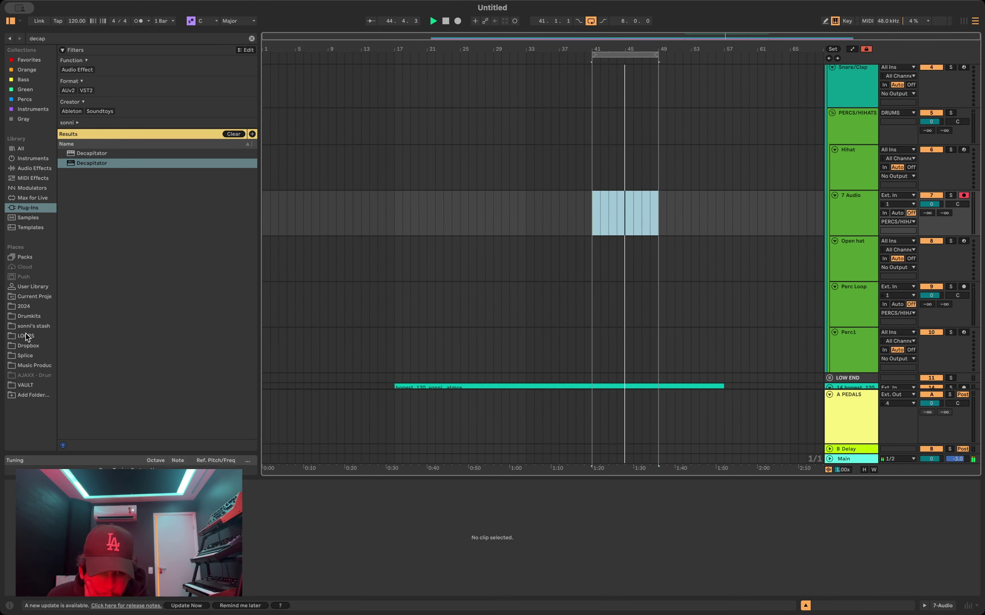
# Step: Audition the VAULT perc loops, load PERC LOOP #11 into bars 41 to 49 of the new track, and lower its volume to about -1.9 dB
pyautogui.click(29, 380)
pyautogui.click(252, 38)
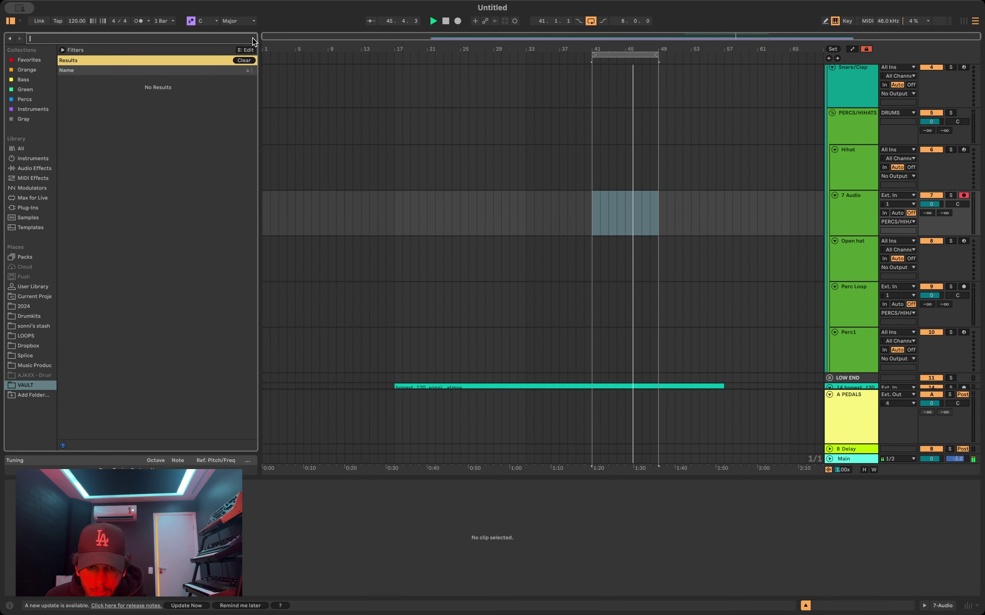
pyautogui.click(122, 238)
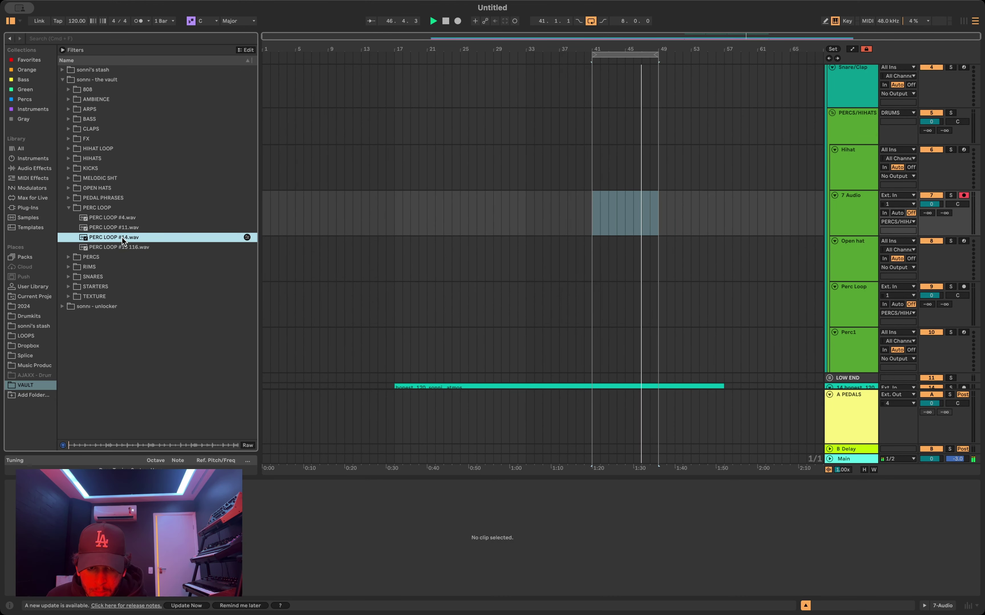
pyautogui.press('Down')
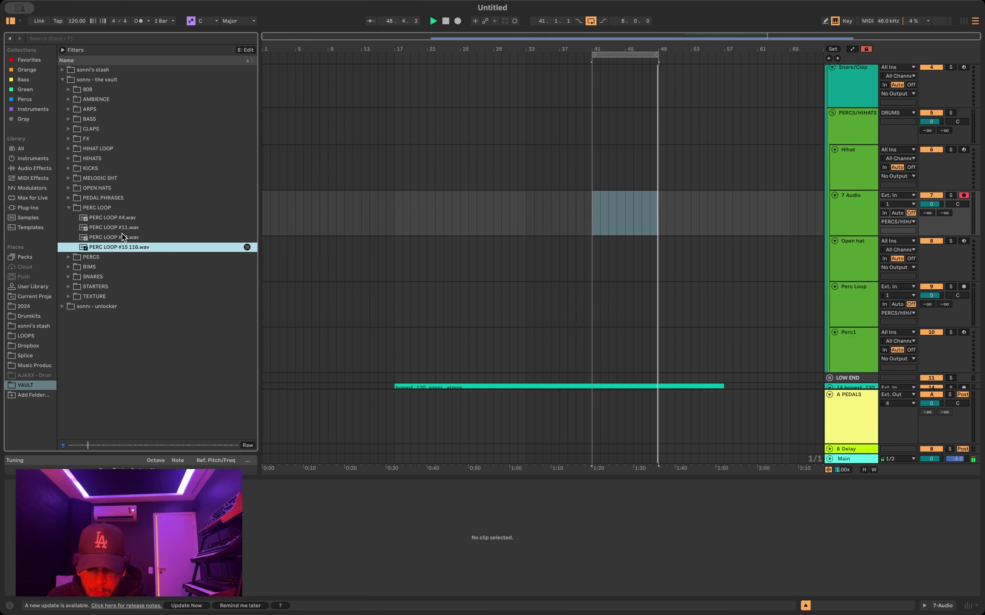
pyautogui.press('Up')
pyautogui.press('Up')
pyautogui.press('Return')
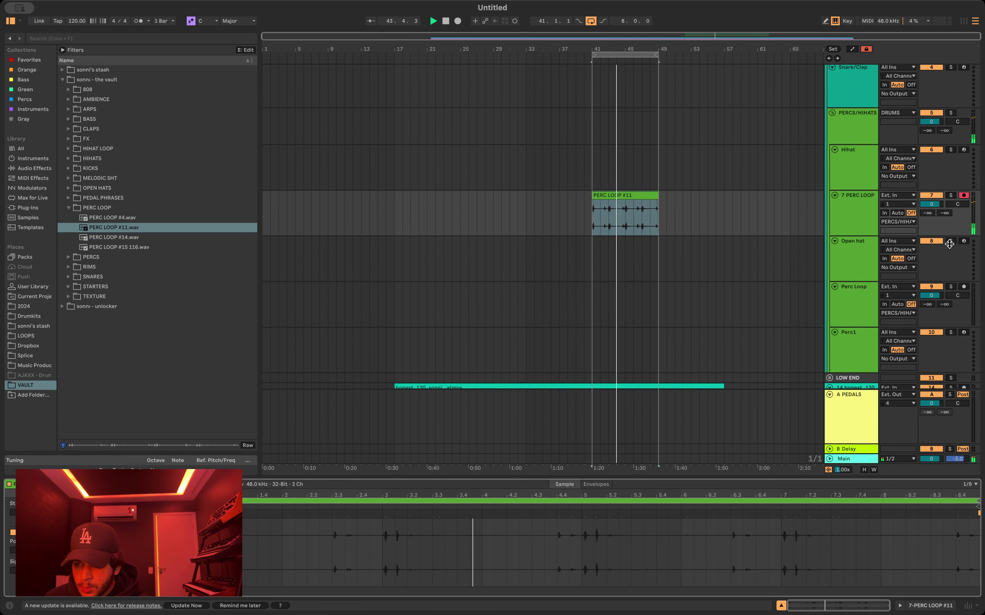
pyautogui.moveTo(931, 204); pyautogui.dragTo(931, 209)
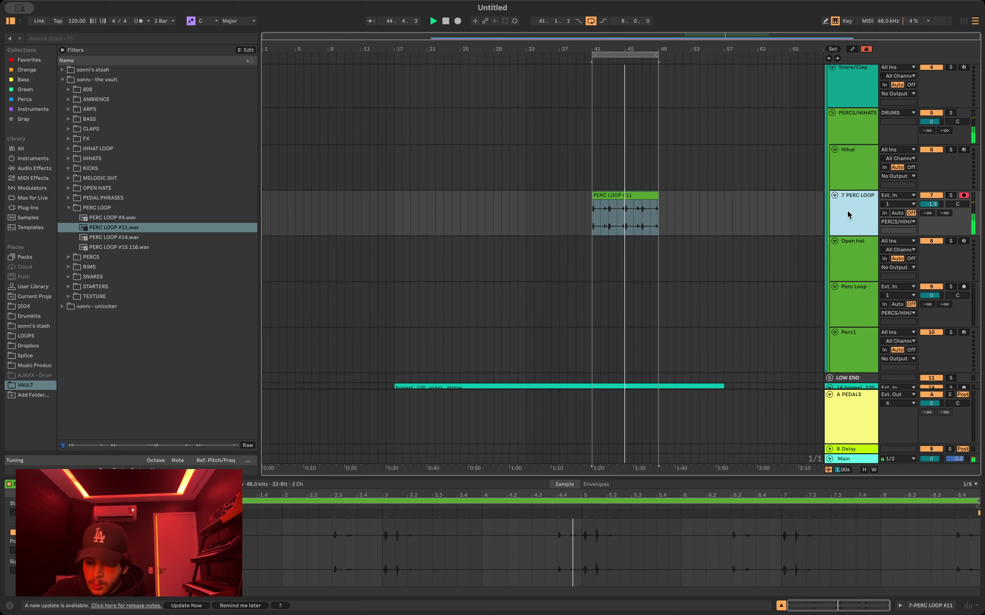
# Step: Add another audio track below PERC LOOP #11 and fill bars 41 to 49 with PERC LOOP #15 116
pyautogui.press('super+t')
pyautogui.moveTo(113, 245); pyautogui.dragTo(402, 247)
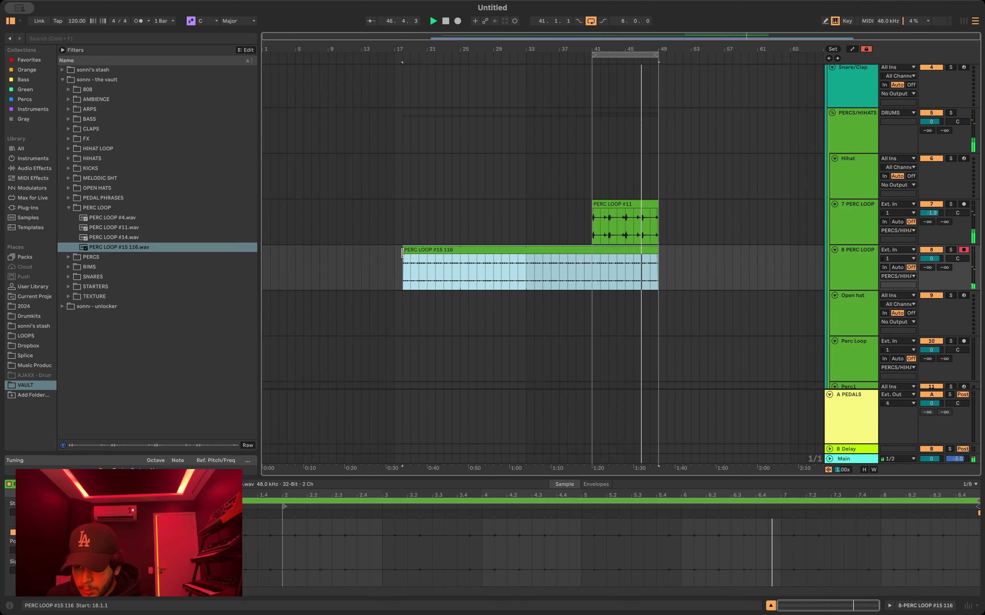
pyautogui.press('super+z')
pyautogui.scroll(5, 596, 247)
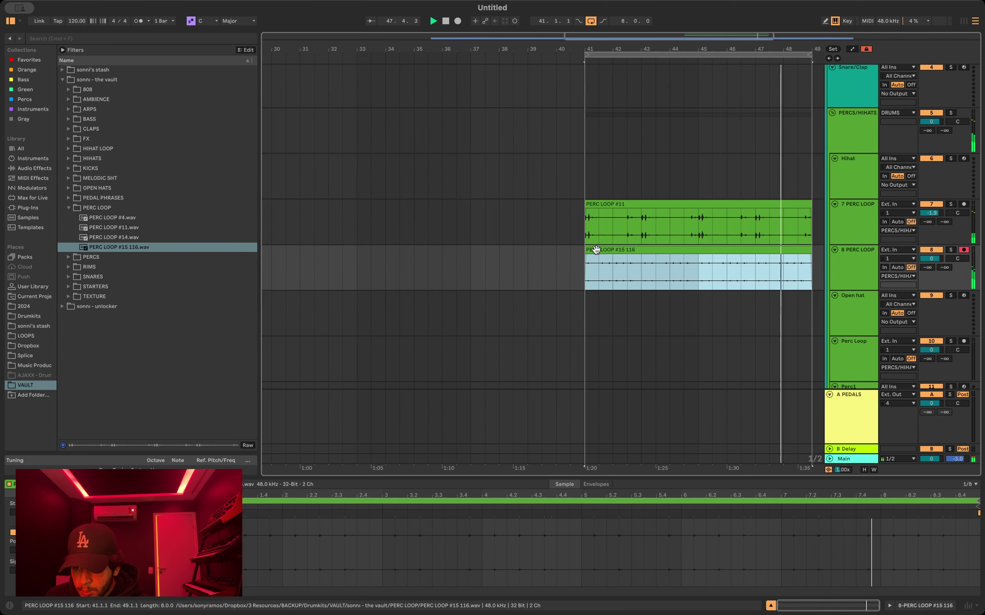
pyautogui.click(565, 255)
pyautogui.click(642, 249)
pyautogui.doubleClick(642, 248)
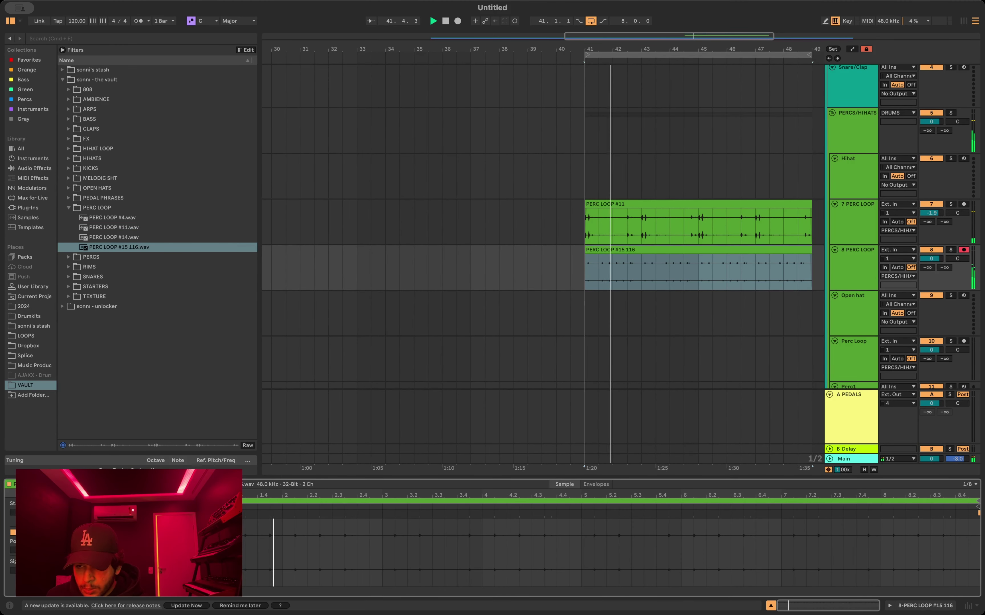
pyautogui.click(634, 204)
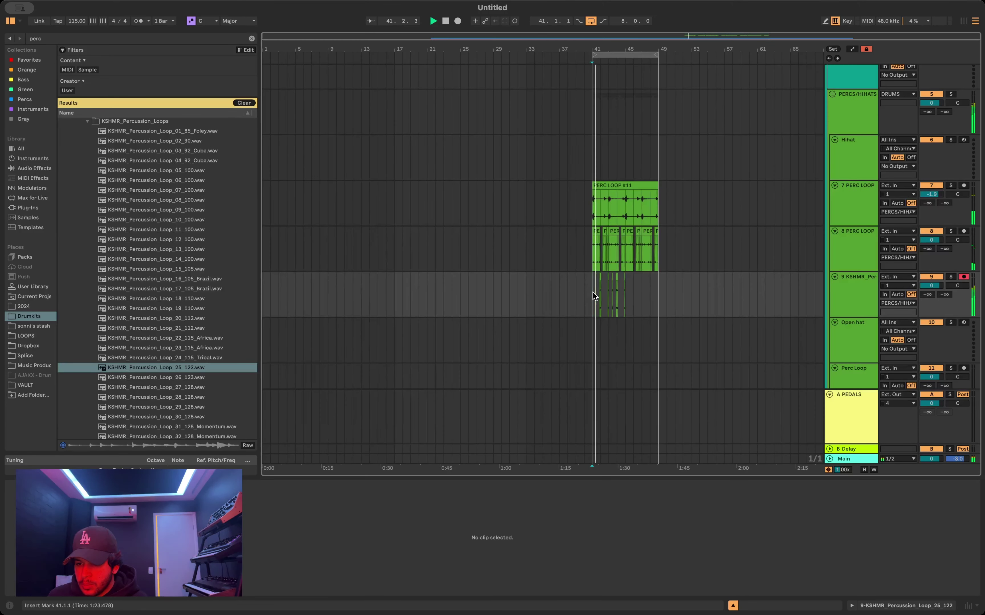
# Step: Duplicate the chopped KSHMR_Percussion_Loop_25_122 pattern from bars 41 to 45 into bars 45 to 49
pyautogui.moveTo(593, 293); pyautogui.dragTo(627, 286)
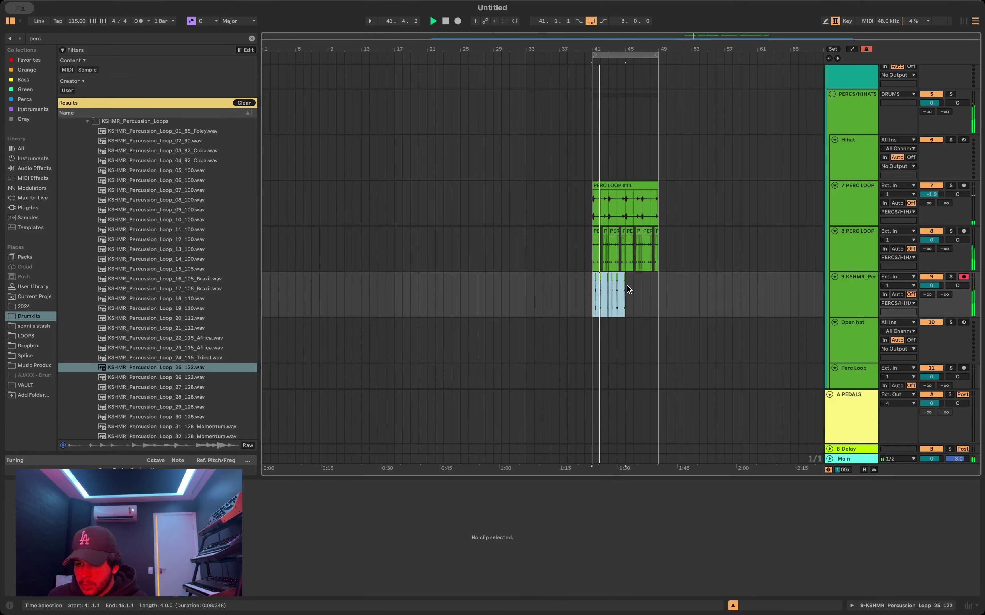
pyautogui.press('super+d')
pyautogui.scroll(5, 603, 282)
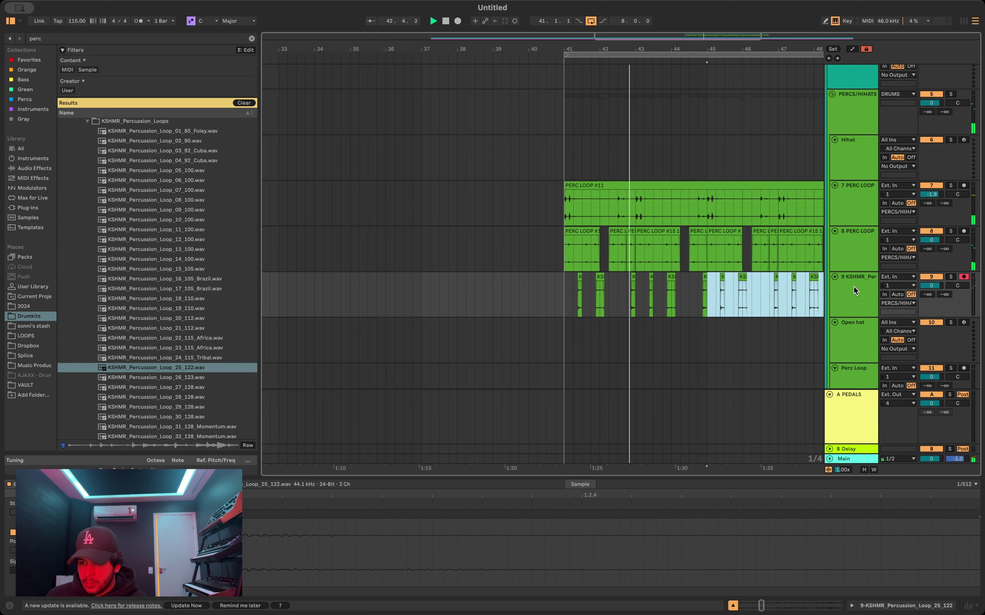
# Step: Add an audio track below the chopped KSHMR percussion track and audition KSHMR_Percussion_Loop 26 to 28
pyautogui.hotkey('ctrl', 't')
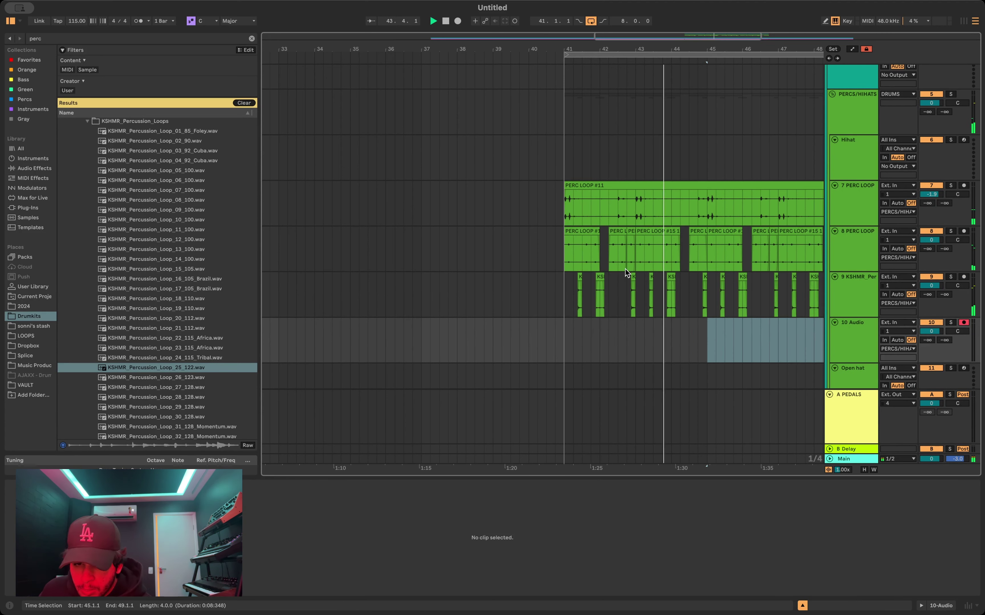
pyautogui.scroll(-5, 706, 293)
pyautogui.scroll(5, 644, 281)
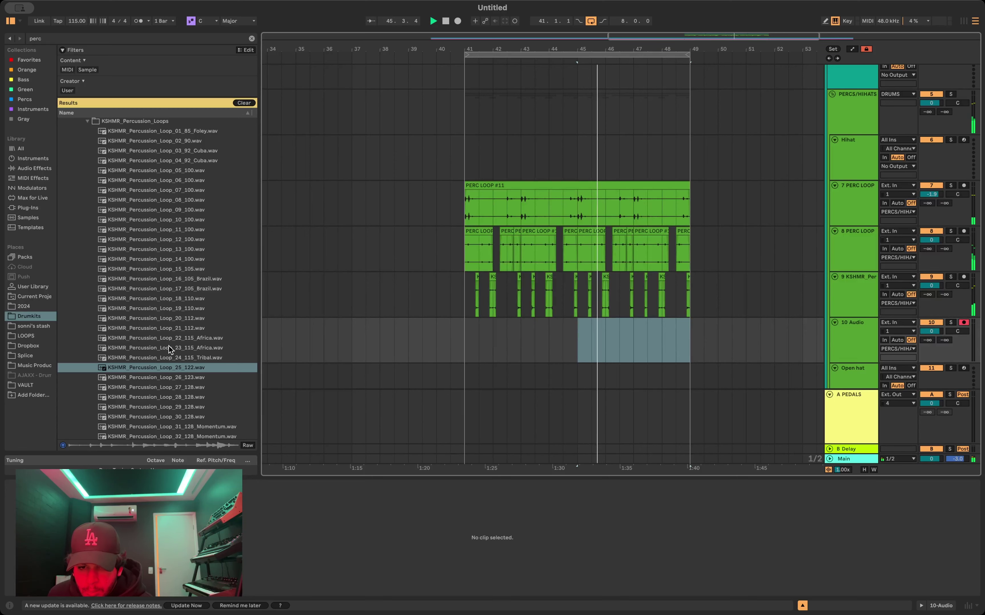
pyautogui.scroll(-5, 170, 349)
pyautogui.click(165, 269)
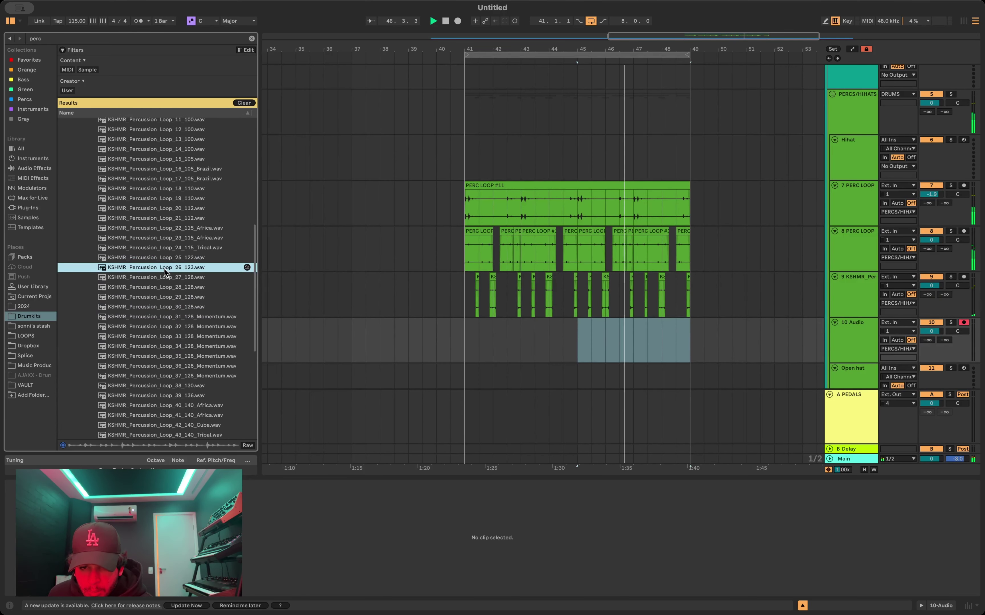
pyautogui.press('Down')
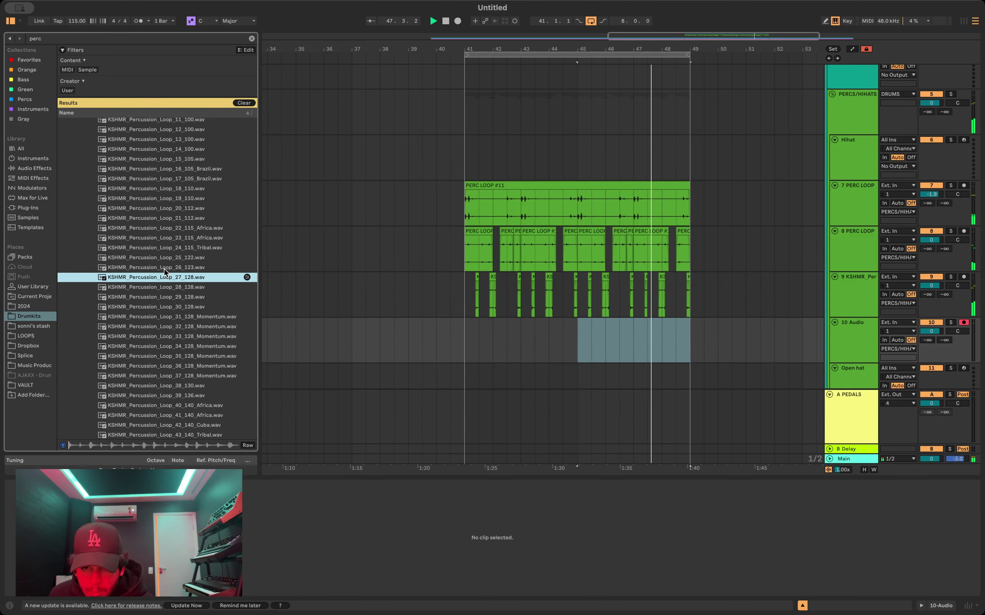
pyautogui.press('Down')
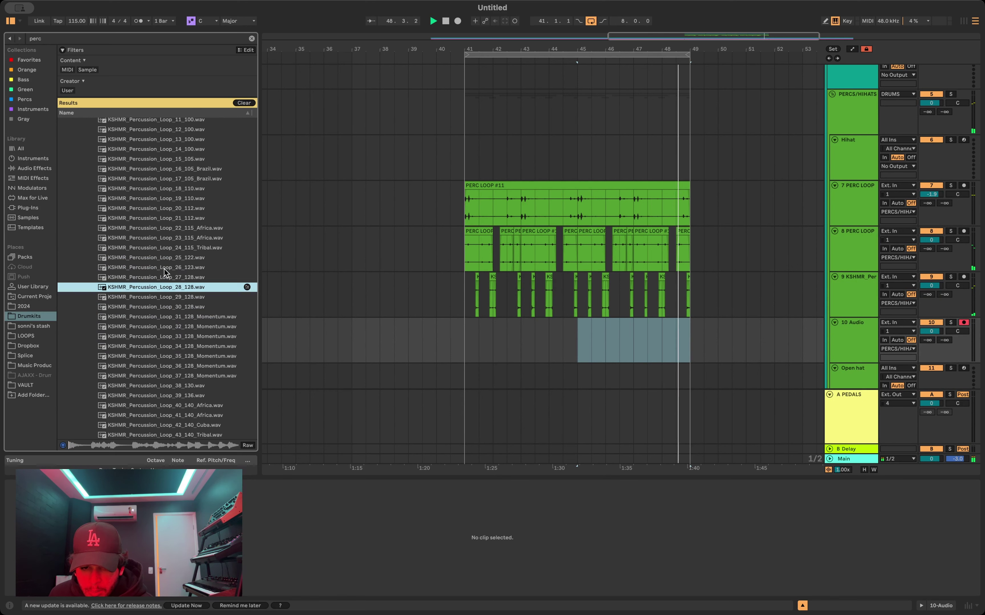
pyautogui.click(164, 269)
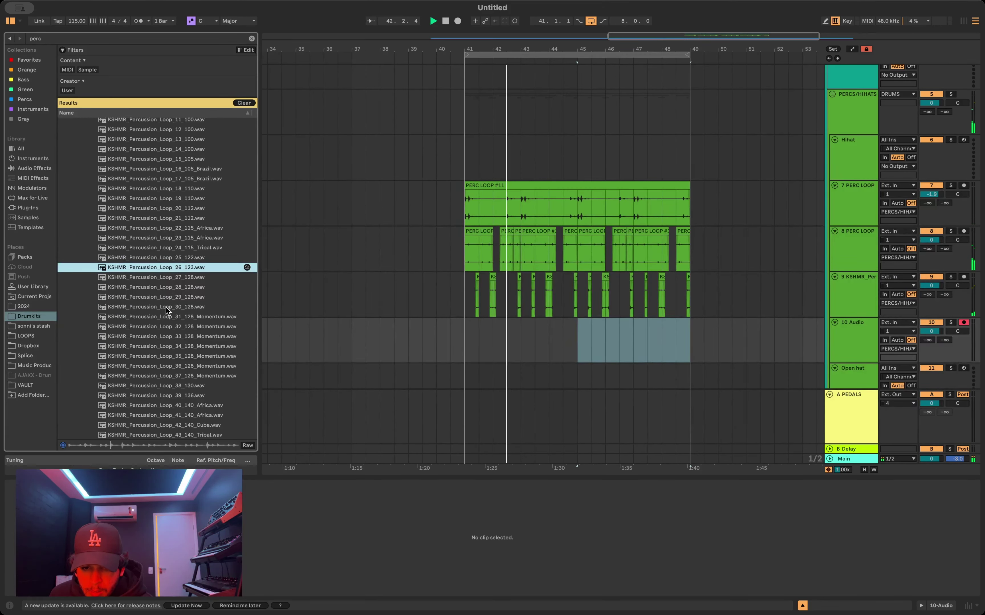
# Step: Place KSHMR_Percussion_Loop_26_123 at bar 41 on the new track and repeat it up to bar 49
pyautogui.moveTo(154, 271); pyautogui.dragTo(476, 343)
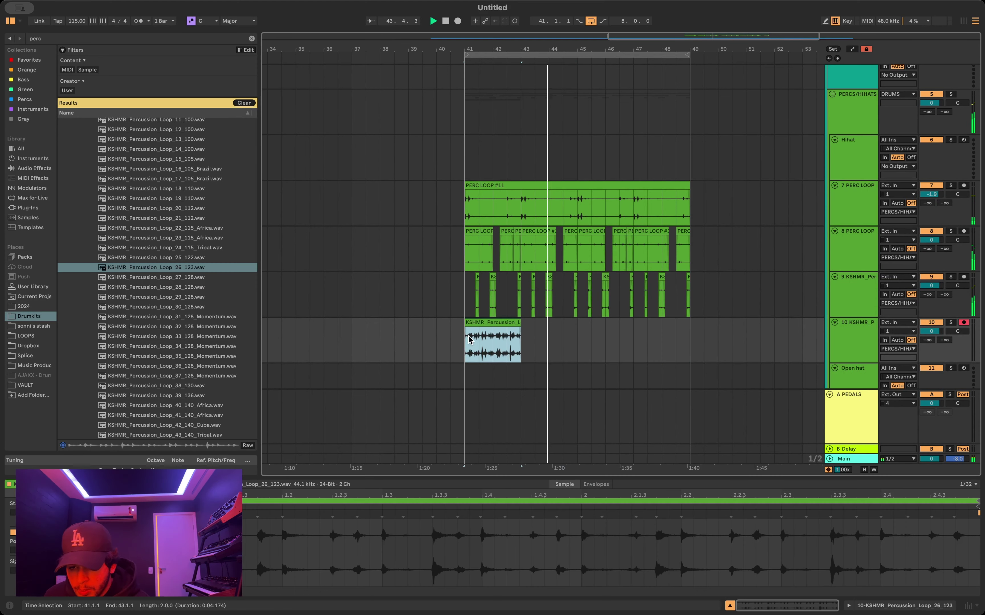
pyautogui.click(490, 318)
pyautogui.press('super+d')
pyautogui.press('super+d')
pyautogui.press('super+d')
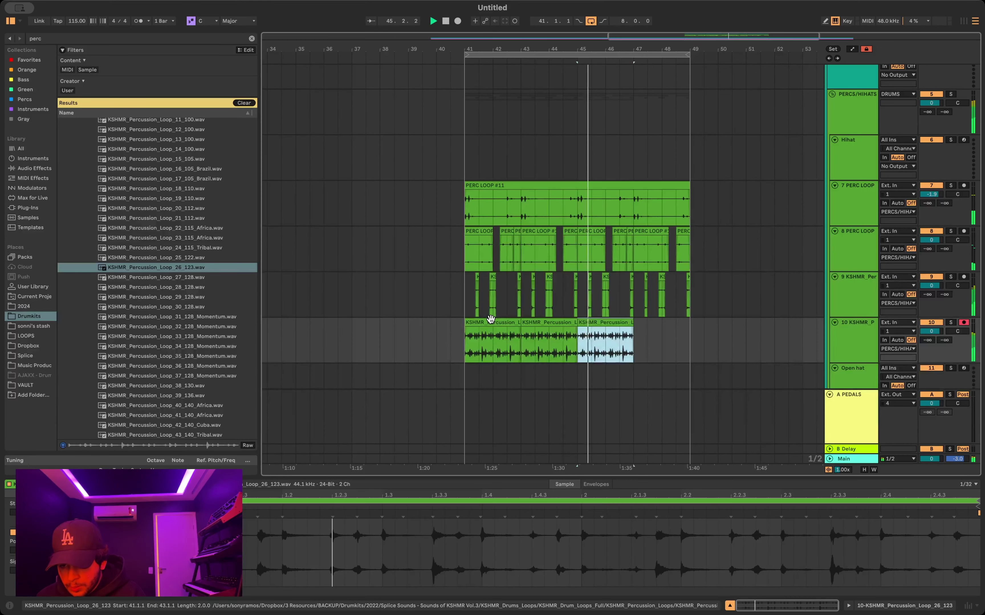
# Step: Lower the clip gain of all four KSHMR_Percussion_Loop_26_123 clips to -13.8 dB
pyautogui.click(491, 322)
pyautogui.keyDown('shift'); pyautogui.click(648, 322); pyautogui.keyUp('shift')
pyautogui.moveTo(179, 533); pyautogui.dragTo(179, 565)
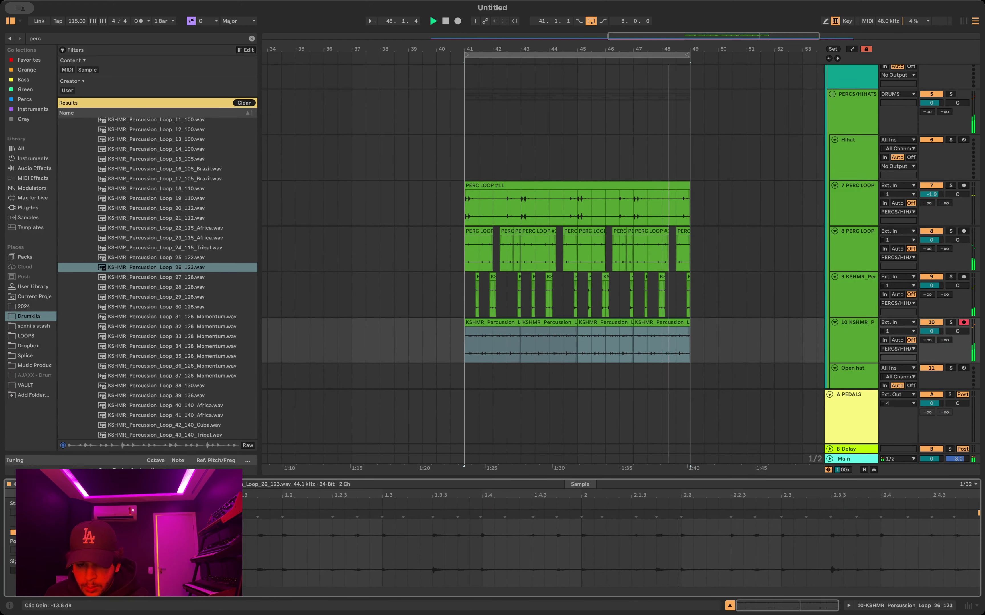
# Step: Extend the first honest_120_sonni_vocal clip over bars 41 to 49 so it ends at bar 49
pyautogui.scroll(-10, 481, 287)
pyautogui.scroll(-10, 480, 283)
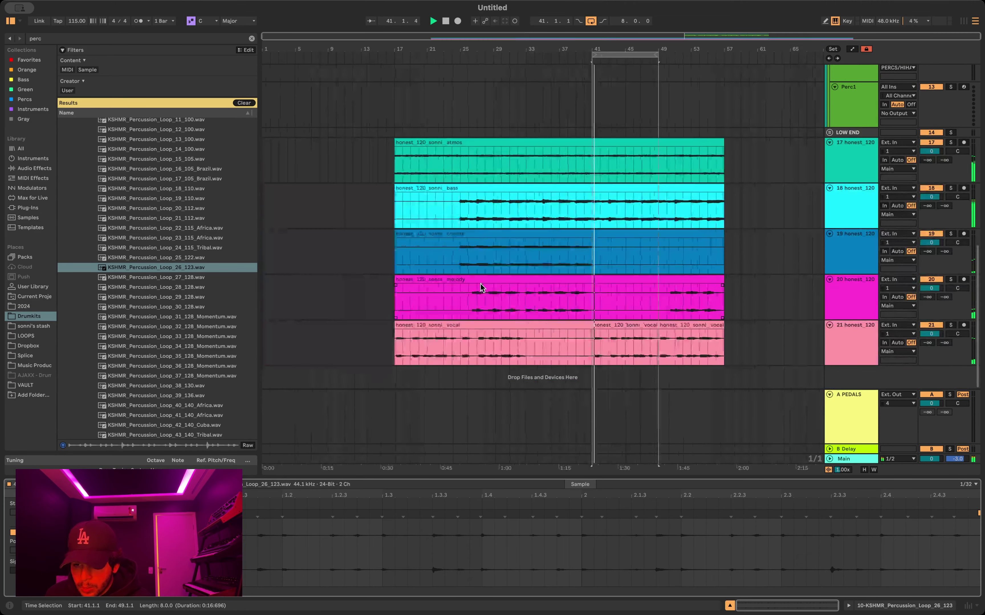
pyautogui.click(586, 332)
pyautogui.click(589, 323)
pyautogui.moveTo(589, 323); pyautogui.dragTo(656, 325)
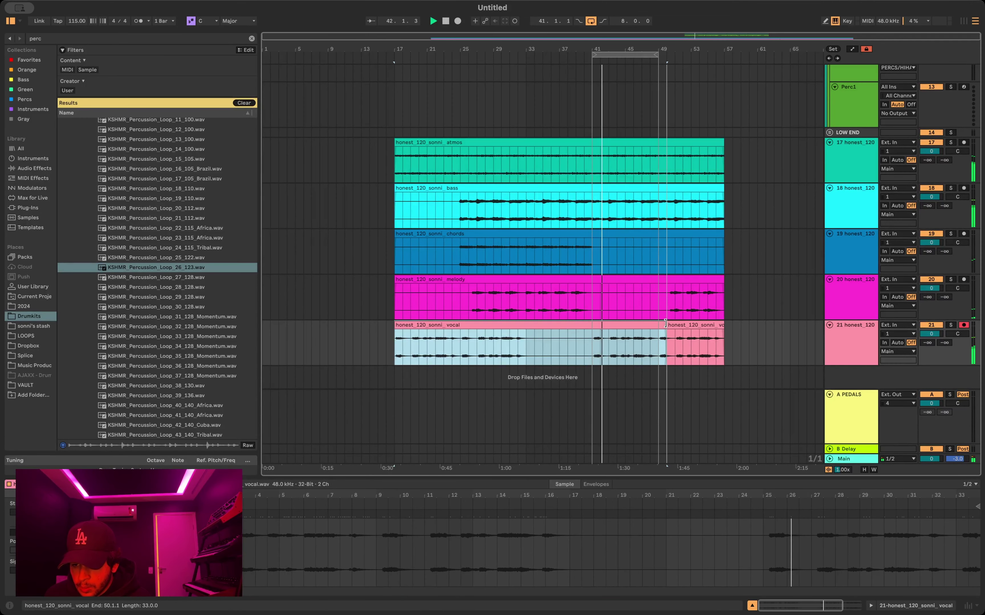
# Step: Set the KSHMR_Percussion_Loop_26_123 track's volume to -1.0 dB and the PERC LOOP #11 track's volume to about -7 dB
pyautogui.scroll(10, 653, 252)
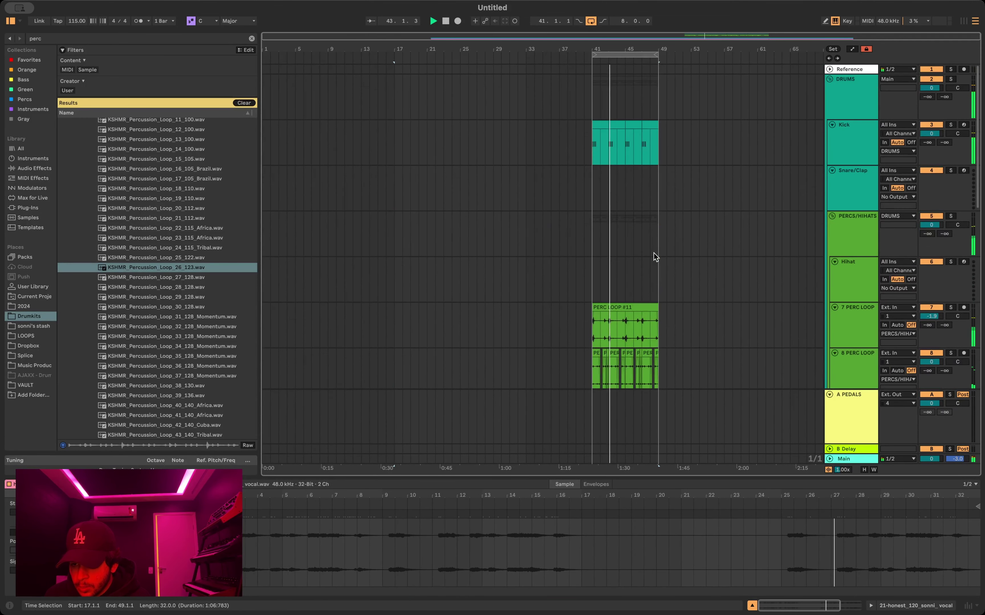
pyautogui.scroll(-2, 647, 214)
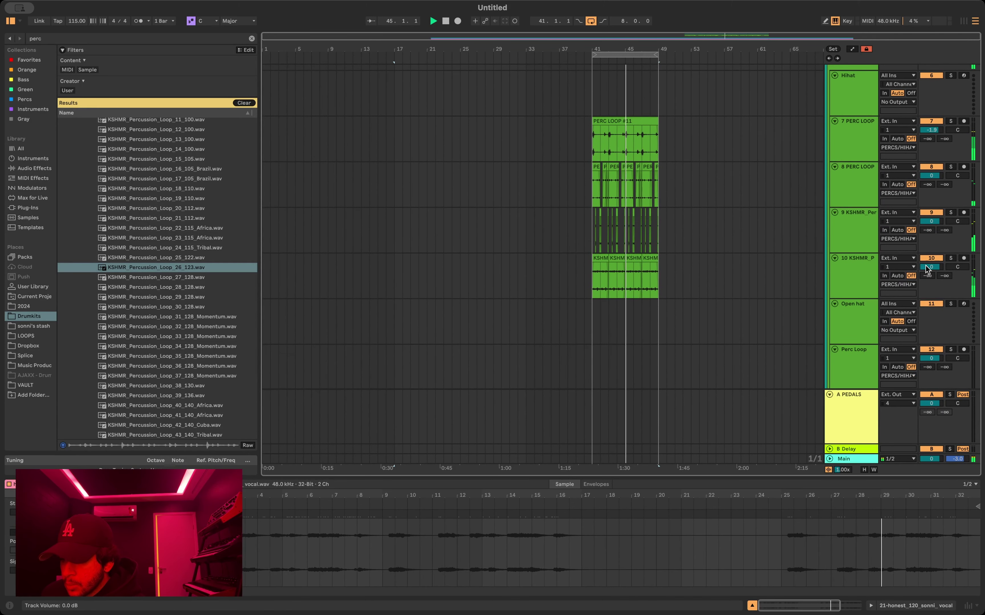
pyautogui.moveTo(931, 266); pyautogui.dragTo(932, 271)
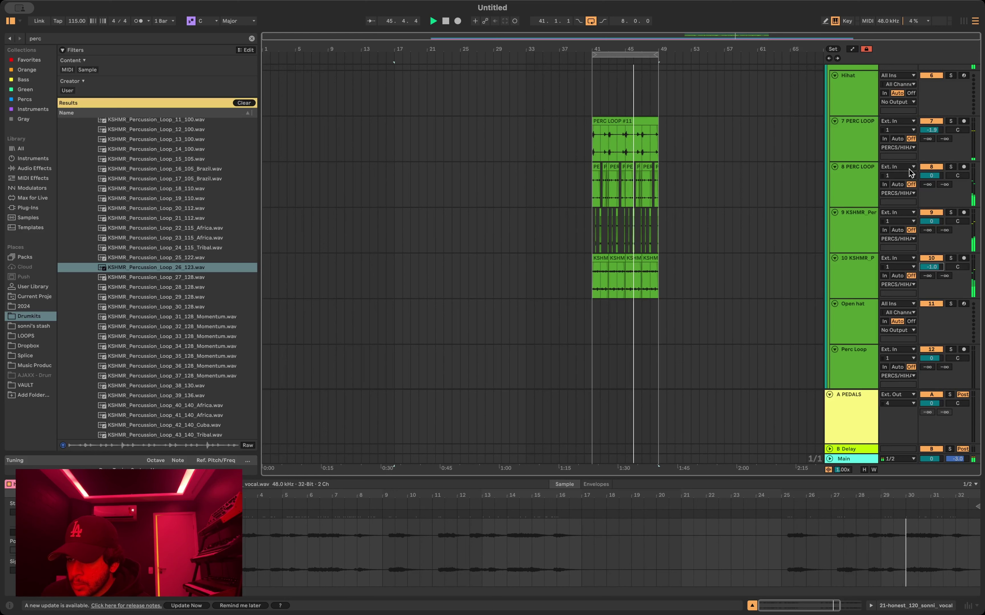
pyautogui.moveTo(932, 131); pyautogui.dragTo(931, 148)
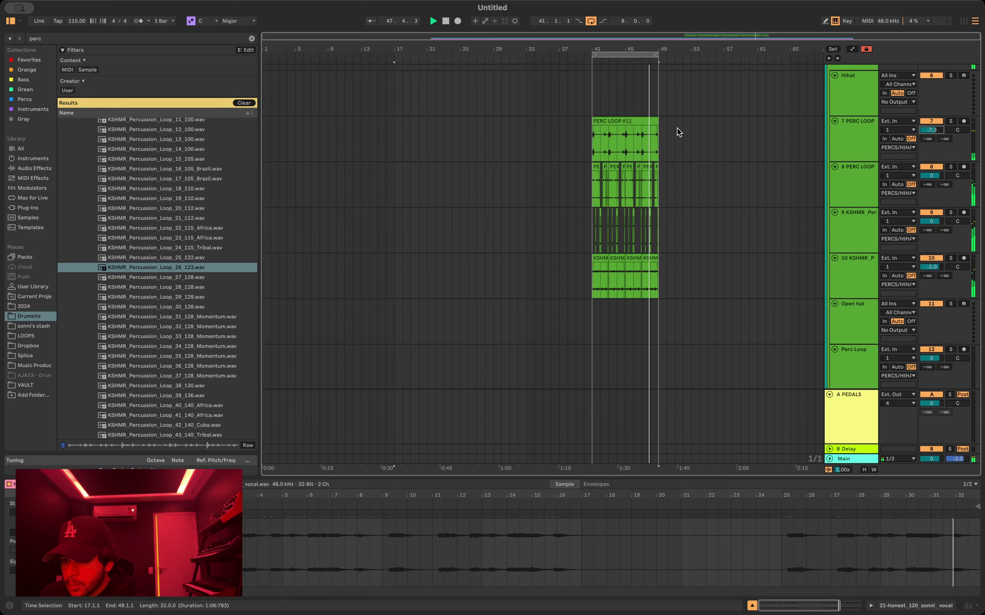
pyautogui.click(626, 140)
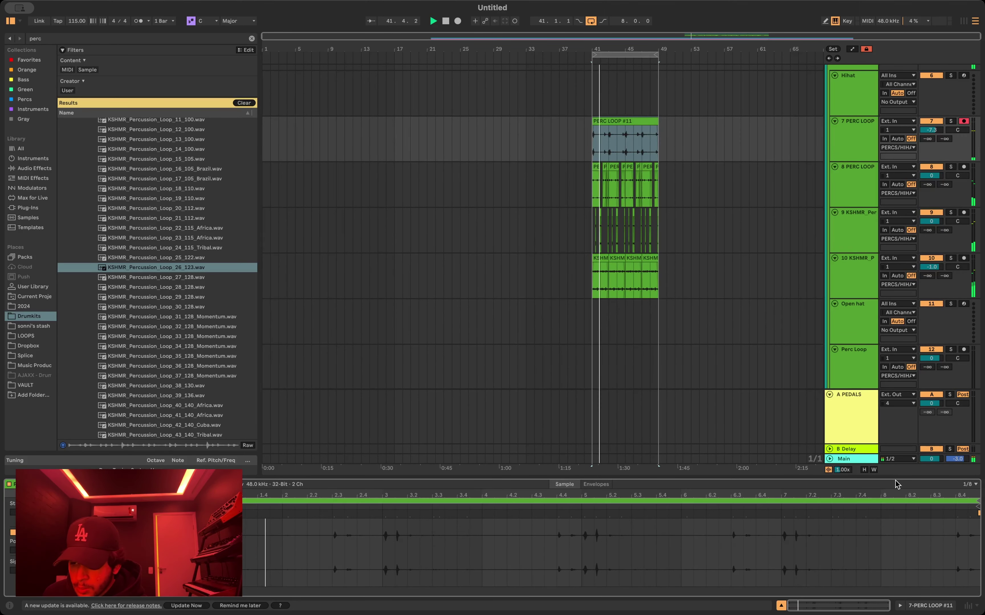
# Step: Group the five honest_120_sonni stem tracks, set the group's volume to 2.0 dB, and view the Main track's devices
pyautogui.doubleClick(858, 460)
pyautogui.scroll(-6, 746, 198)
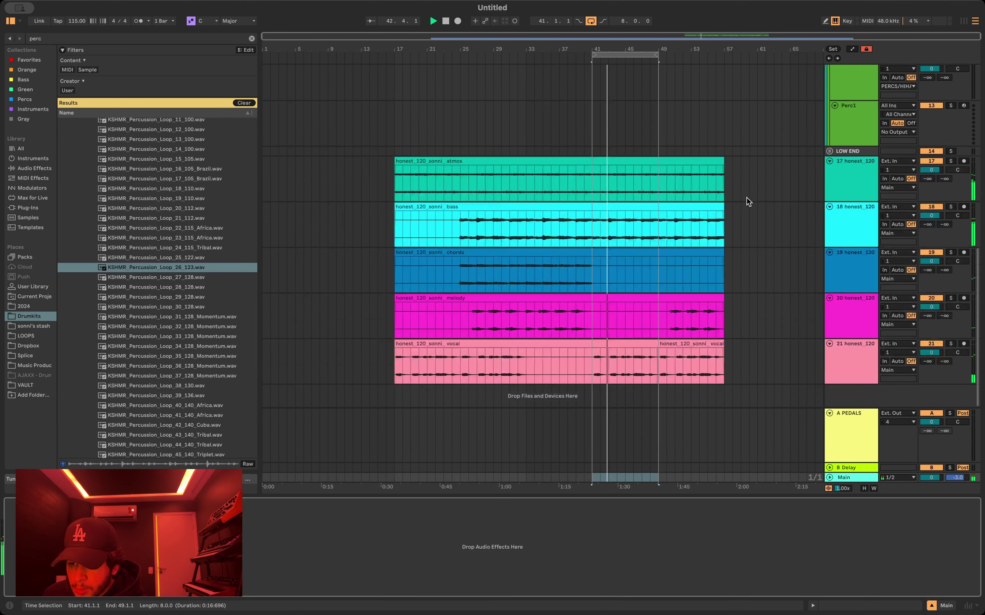
pyautogui.click(833, 185)
pyautogui.keyDown('shift'); pyautogui.click(853, 357); pyautogui.keyUp('shift')
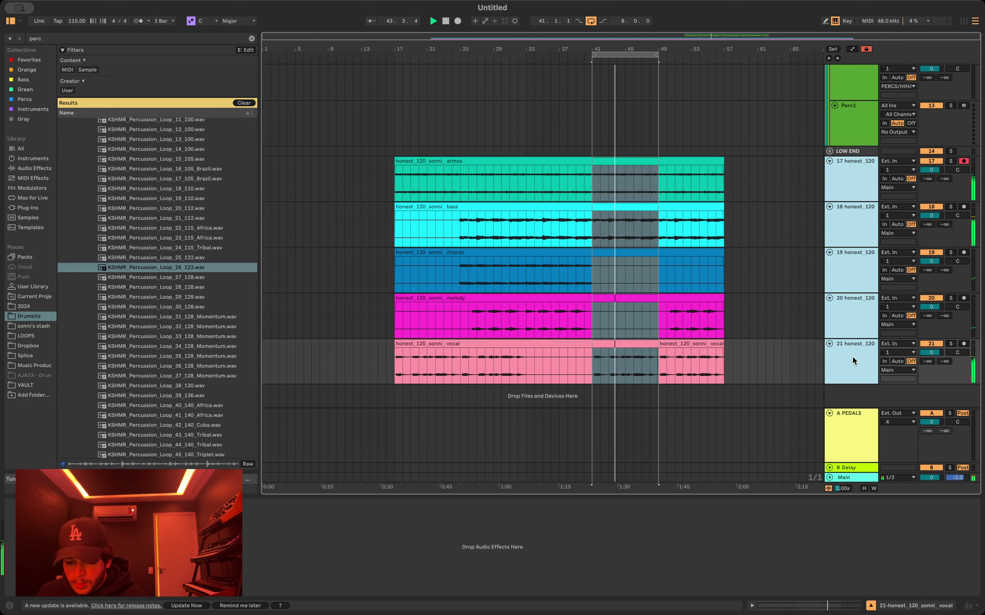
pyautogui.press('super+g')
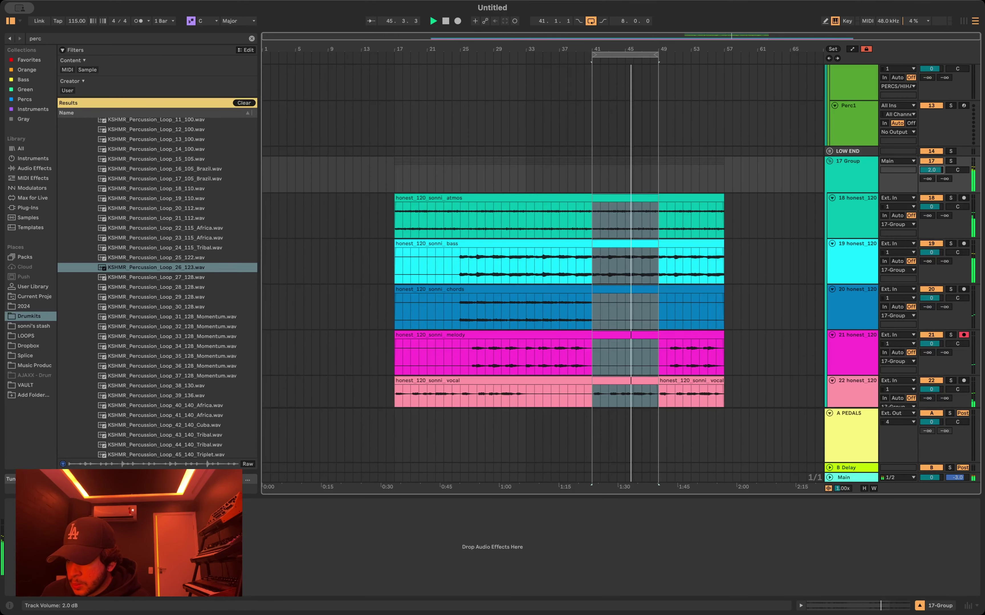
pyautogui.click(852, 475)
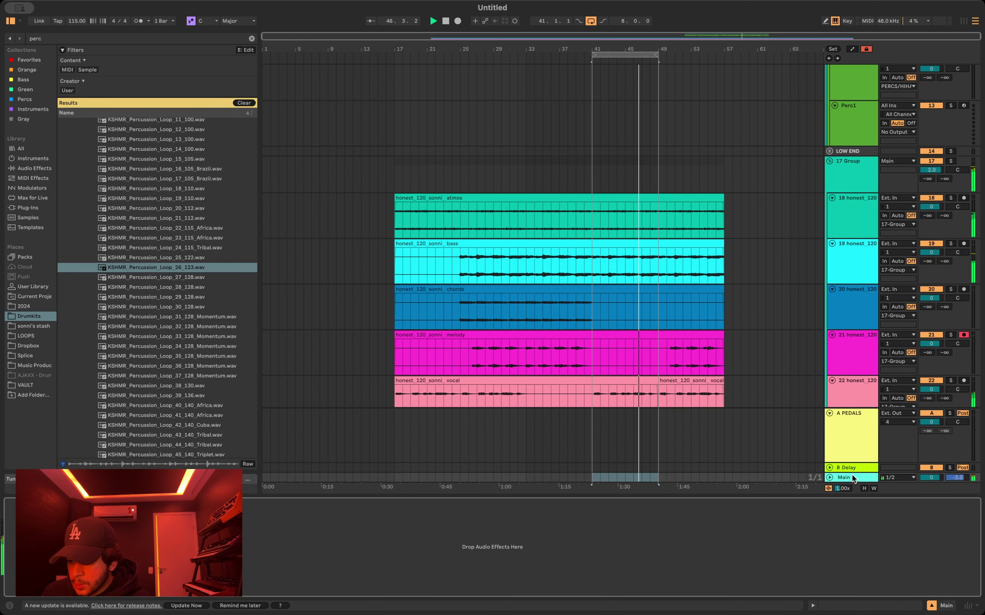
# Step: Show the Audio Effects in the browser and clear the perc search
pyautogui.click(31, 167)
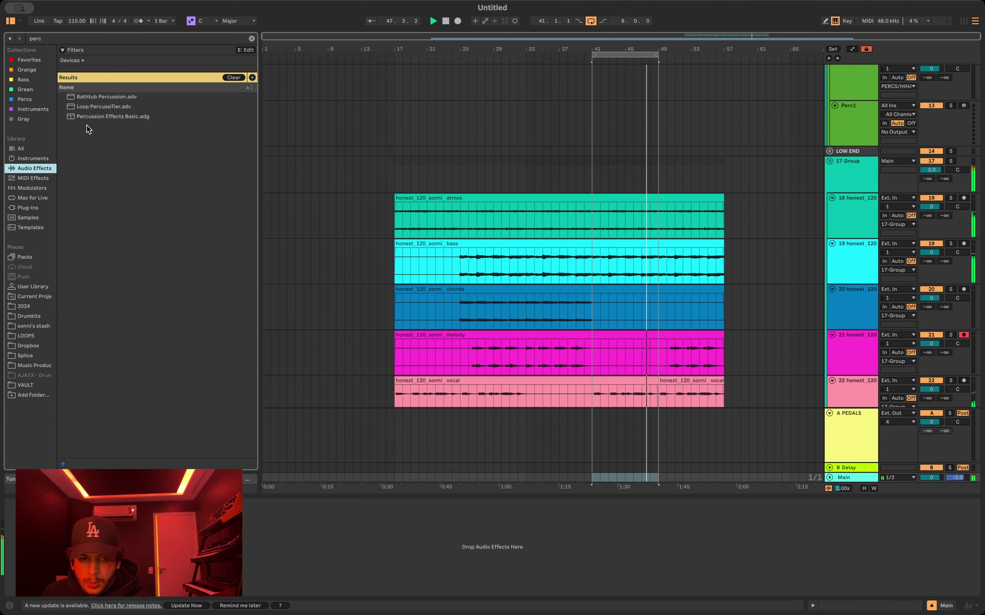
pyautogui.click(252, 39)
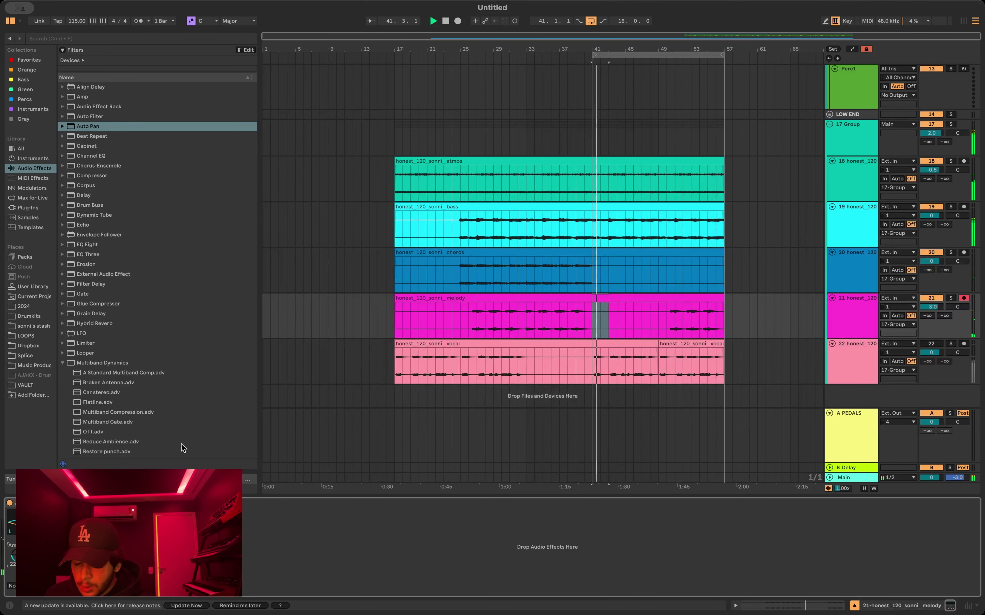
# Step: Insert a new audio track below the Hihat track and place the insert mark at bar 41
pyautogui.scroll(10, 819, 236)
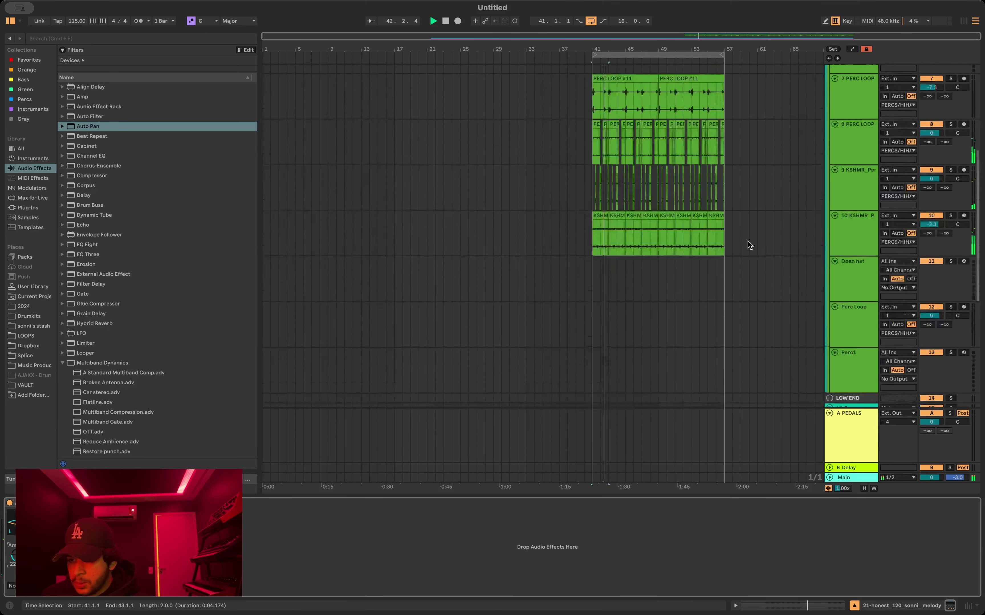
pyautogui.scroll(7, 748, 240)
pyautogui.click(844, 280)
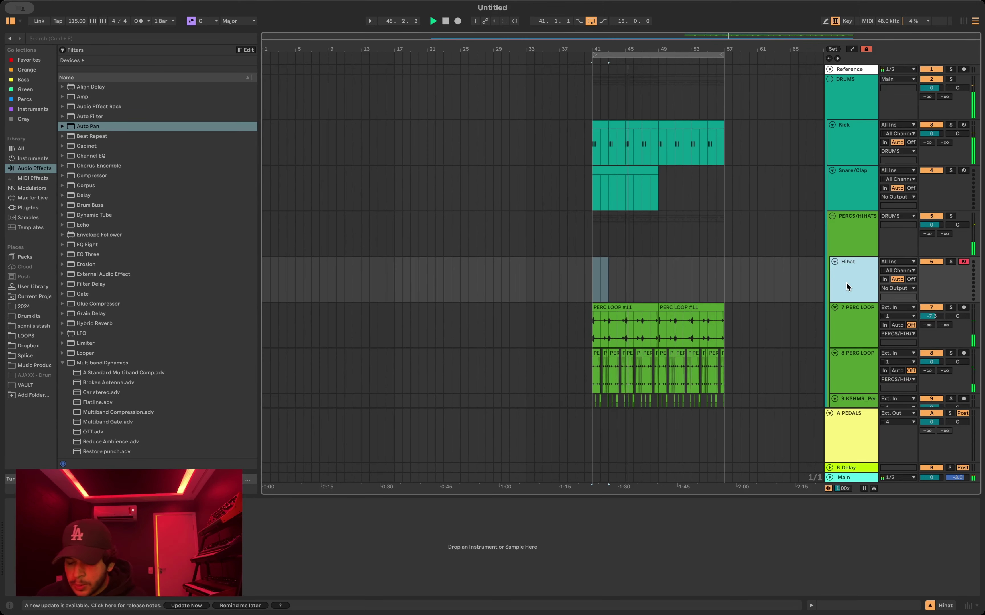
pyautogui.press('super+t')
pyautogui.click(589, 328)
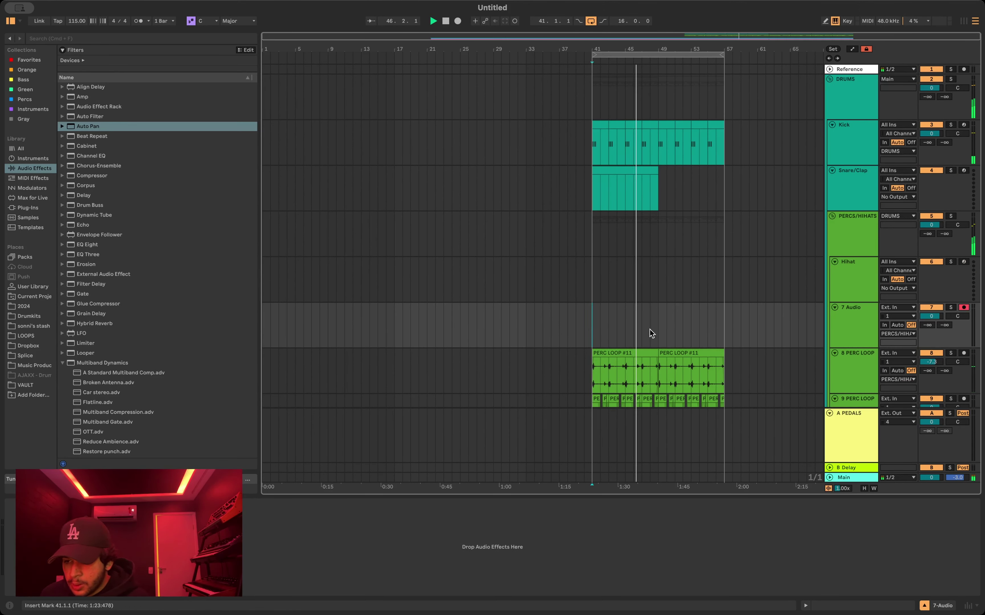
pyautogui.scroll(5, 631, 282)
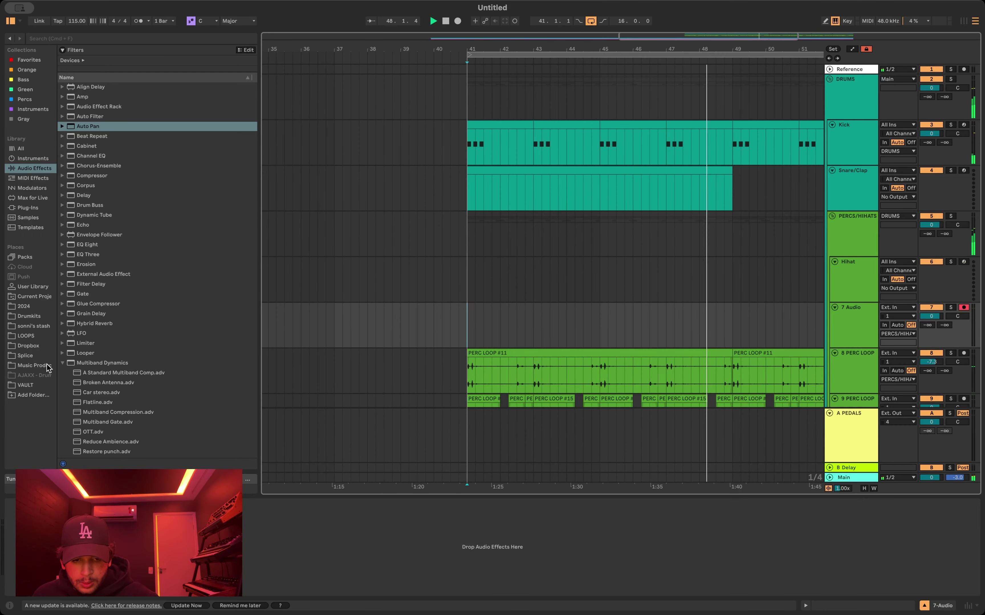
# Step: Browse the VAULT and Drumkits folders, collapsing KSHMR_Percussion_Loops and KSHMR_Drum_Loops_Full
pyautogui.click(23, 386)
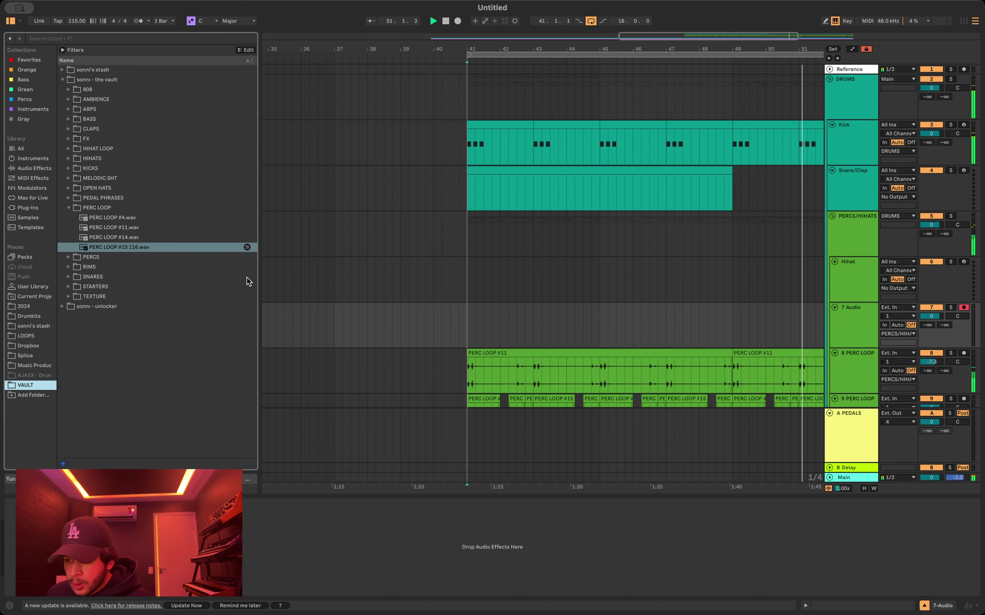
pyautogui.scroll(-5, 703, 263)
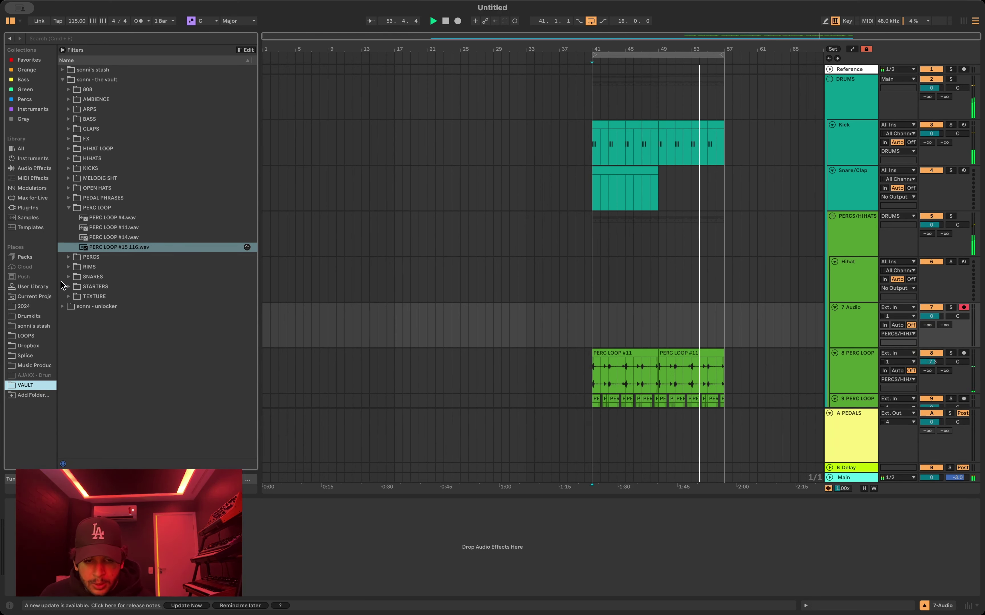
pyautogui.click(21, 317)
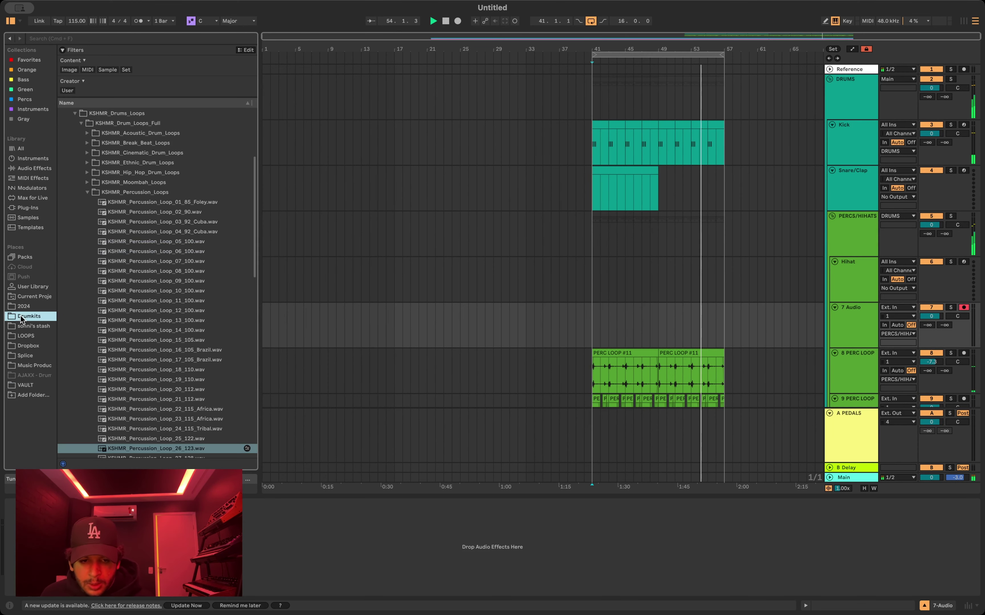
pyautogui.click(87, 193)
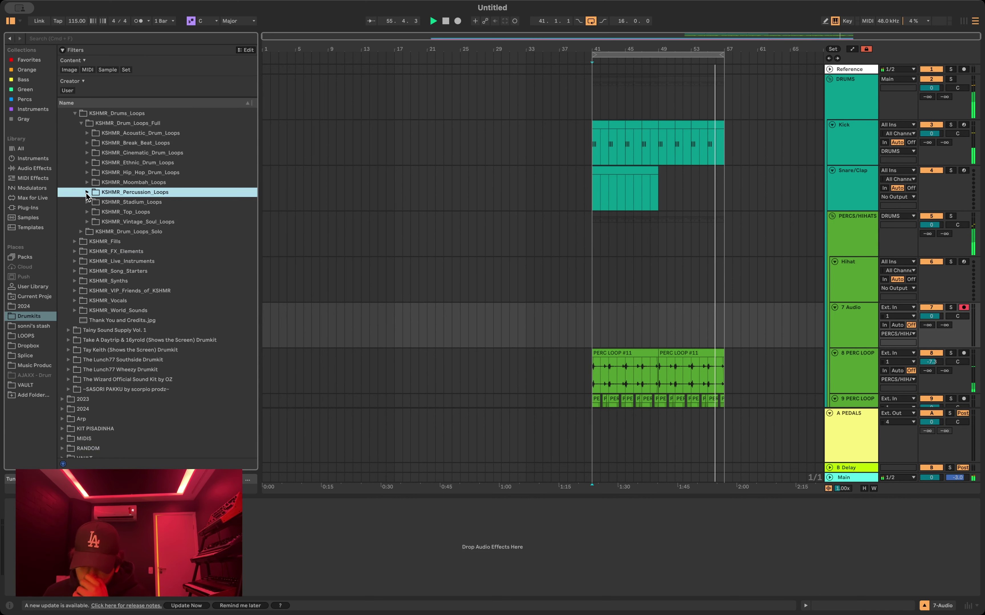
pyautogui.click(80, 123)
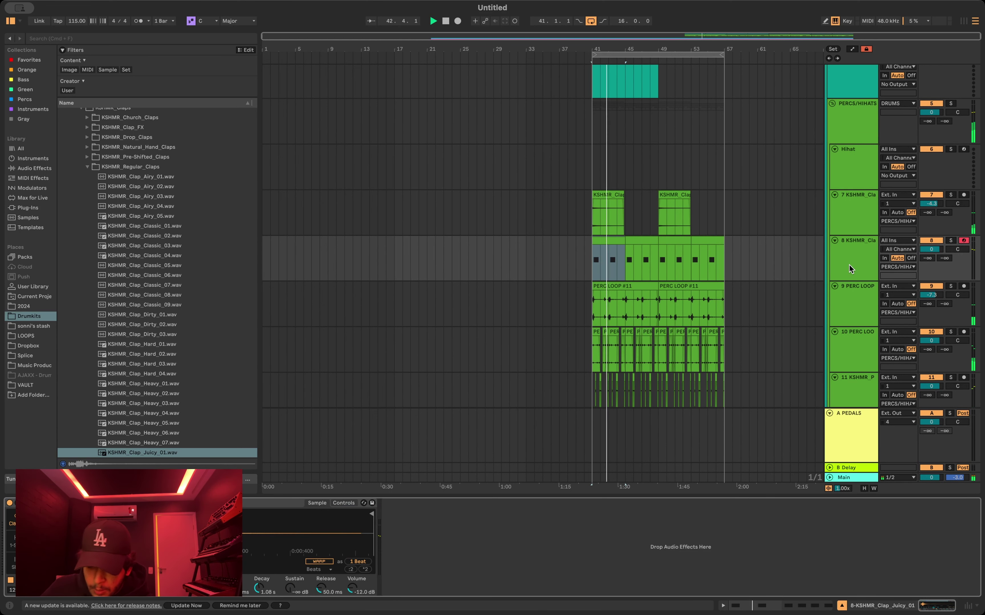
# Step: Insert a MIDI track below the KSHMR_Clap_Juicy_01 track and create an empty MIDI clip over bars 41 to 45
pyautogui.press('super+shift+t')
pyautogui.moveTo(591, 301); pyautogui.dragTo(632, 294)
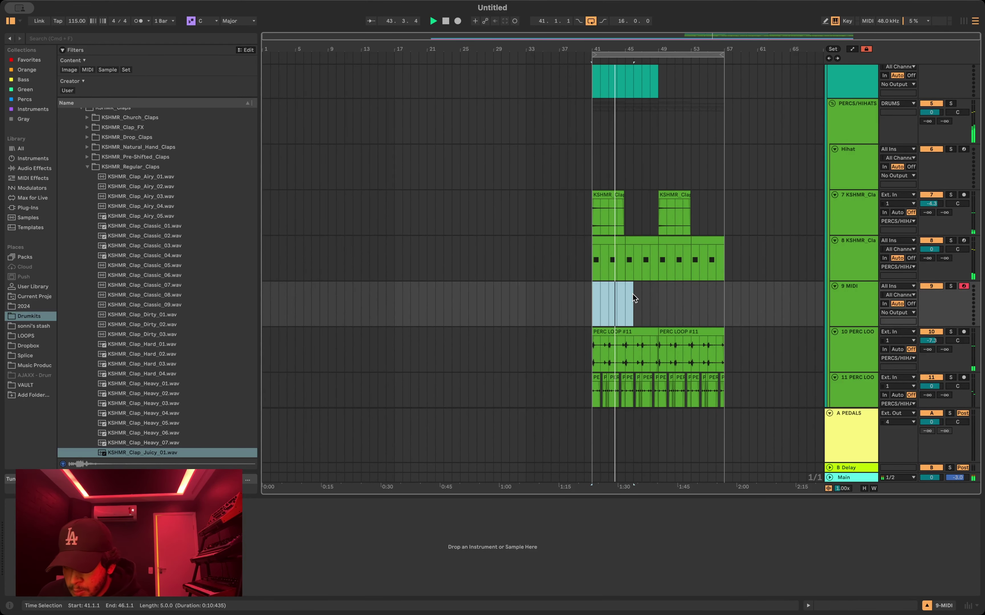
pyautogui.press('super+shift+m')
pyautogui.click(849, 303)
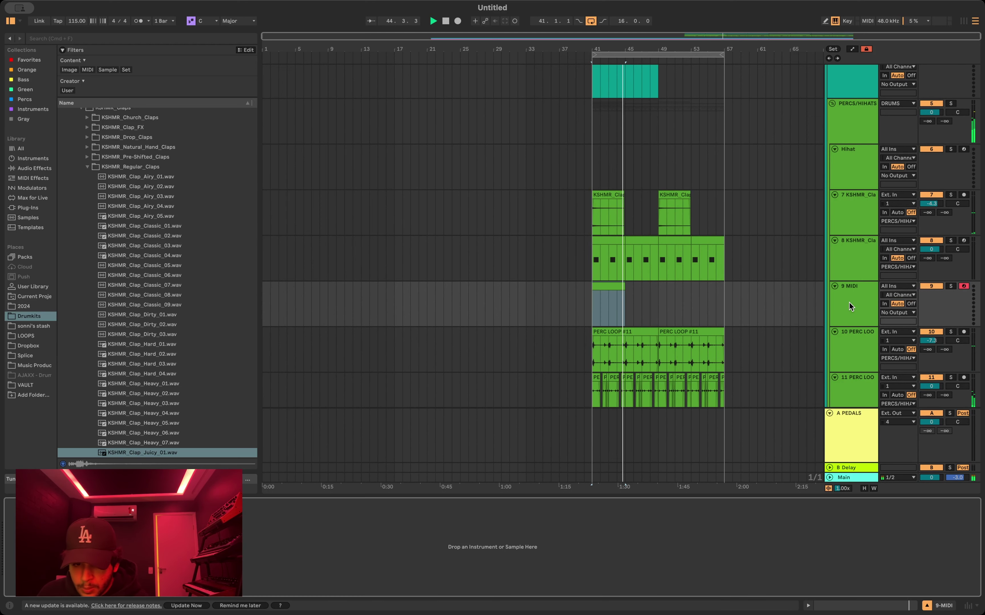
# Step: Audition the KSHMR Juicy and Jungle claps and load KSHMR_Clap_Jungle_04.wav onto the new MIDI track
pyautogui.scroll(-5, 178, 378)
pyautogui.click(153, 360)
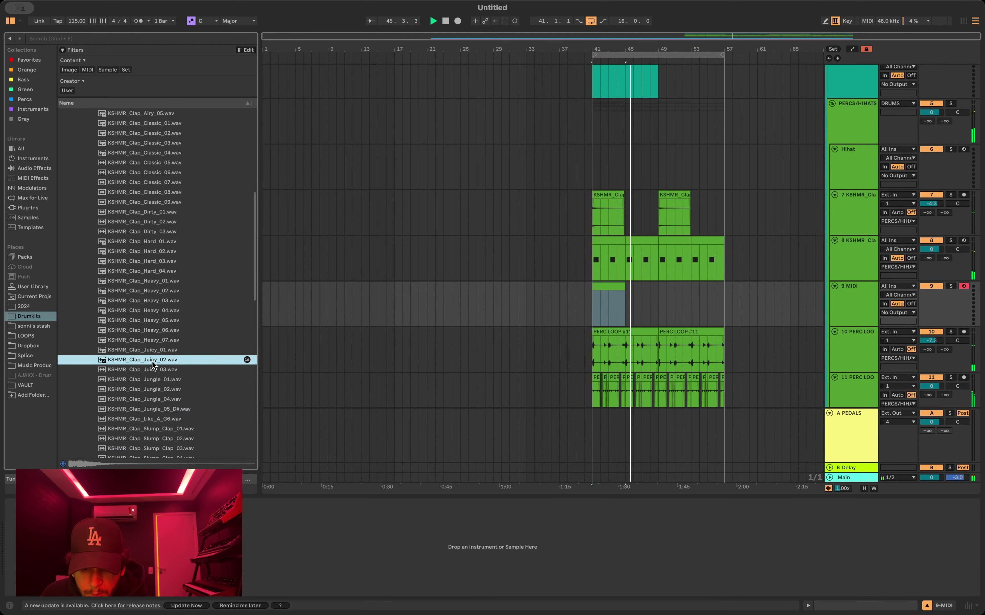
pyautogui.press('Down')
pyautogui.press('Down')
pyautogui.press('Down')
pyautogui.press('Down')
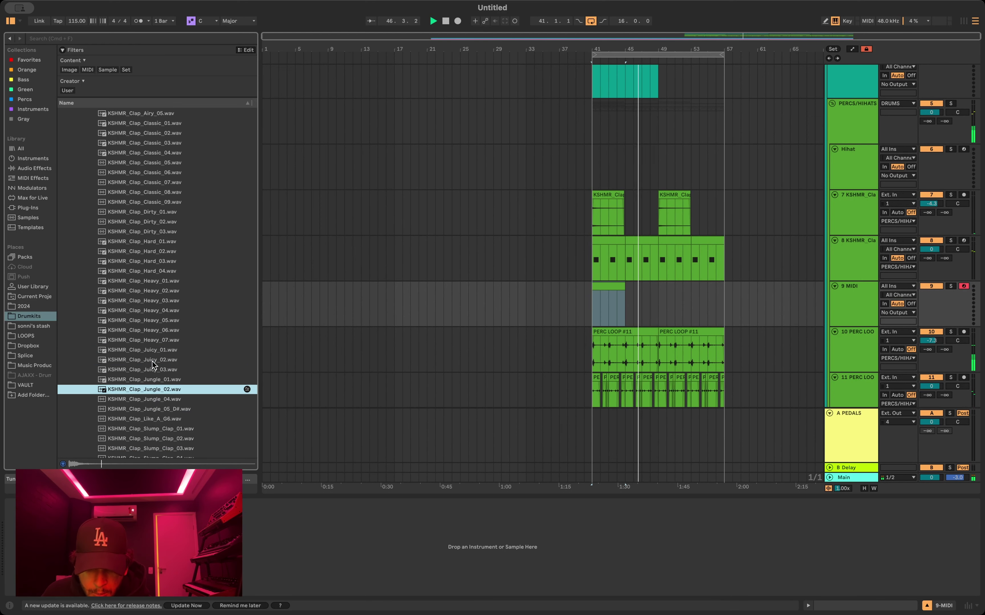
pyautogui.press('Down')
pyautogui.press('Up')
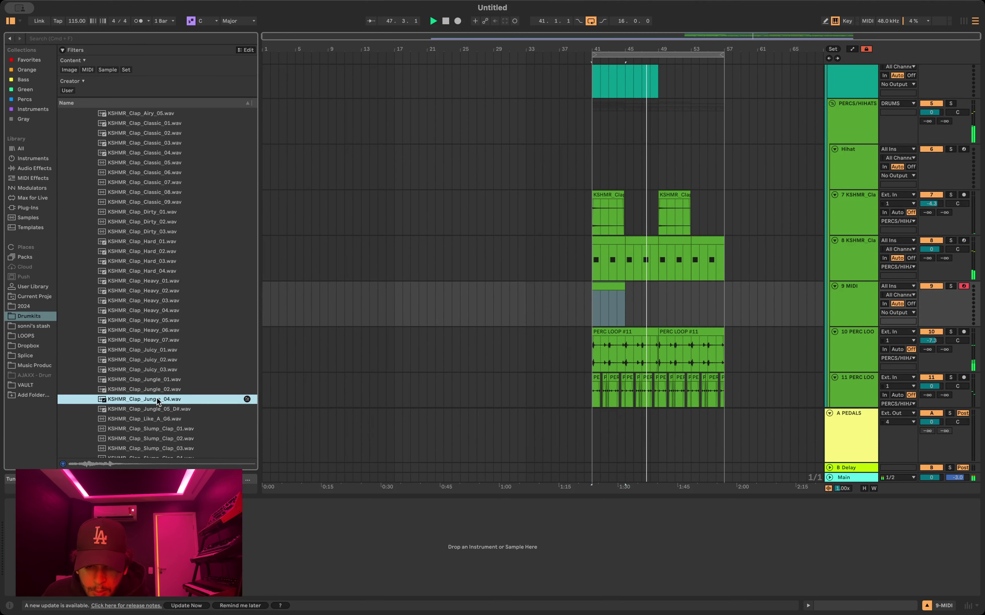
pyautogui.doubleClick(145, 399)
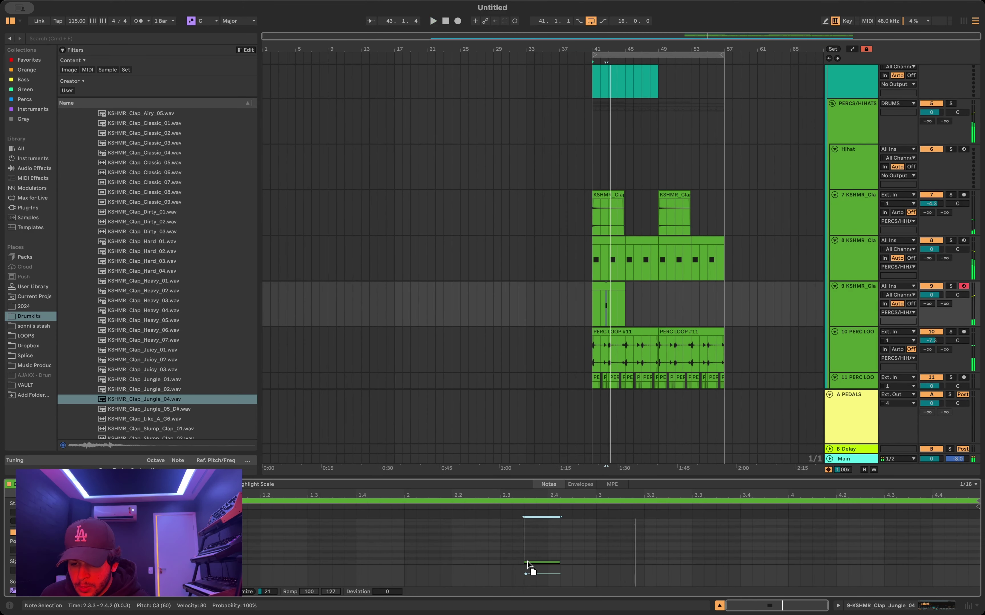
# Step: Play back the KSHMR_Clap_Jungle_04 pattern and duplicate its first two bars until the clips fill bars 41 to 57
pyautogui.press('space')
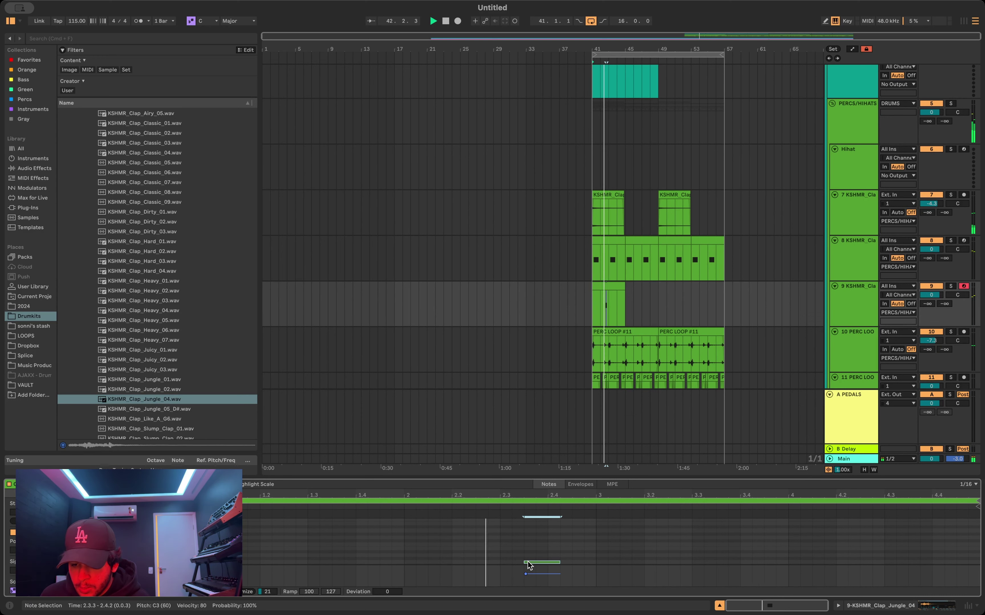
pyautogui.click(539, 517)
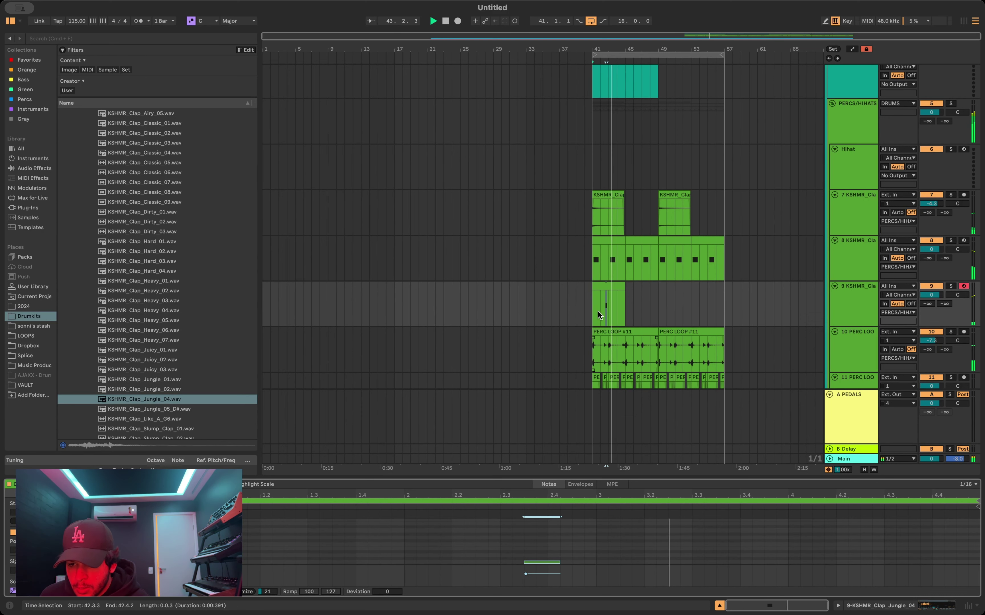
pyautogui.moveTo(594, 294); pyautogui.dragTo(608, 283)
pyautogui.press('super+d')
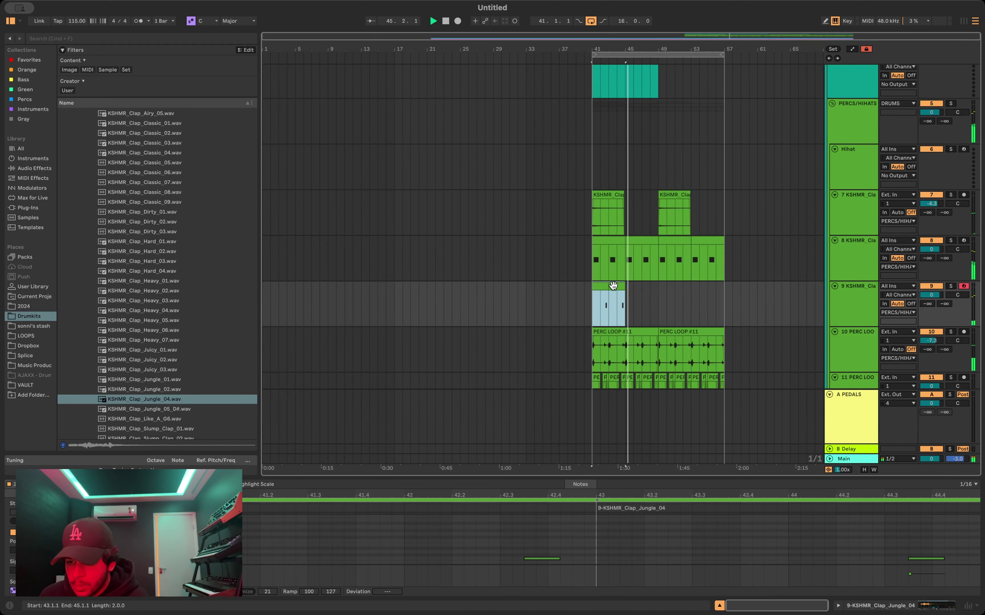
pyautogui.press('super+d')
pyautogui.press('super+d')
pyautogui.click(599, 287)
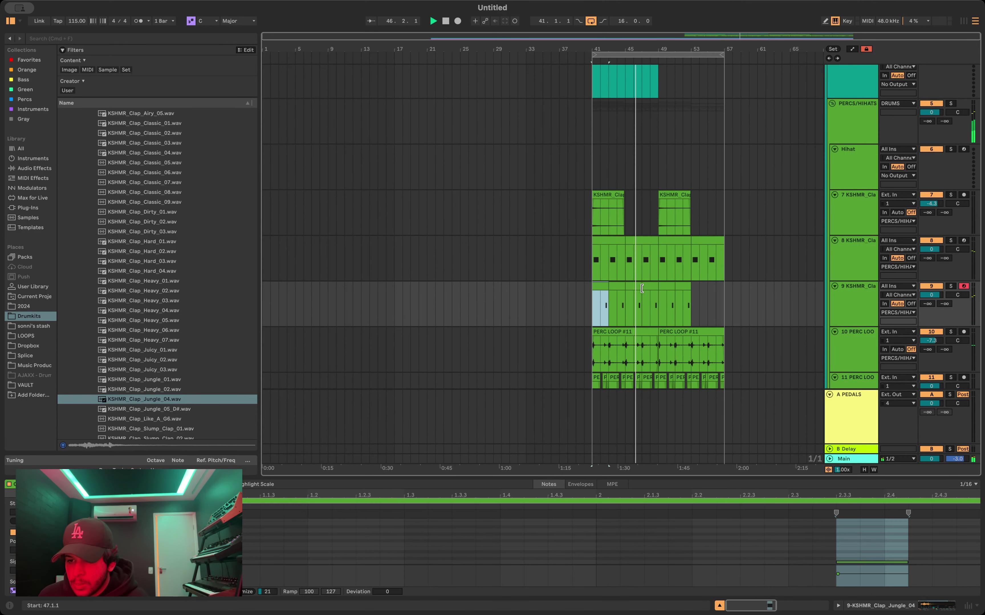
pyautogui.keyDown('shift'); pyautogui.click(654, 288); pyautogui.keyUp('shift')
pyautogui.press('super+d')
# Step: Consolidate the KSHMR_Clap_Jungle_04 clips from bar 41 to 57 into one clip and select all its notes
pyautogui.click(633, 285)
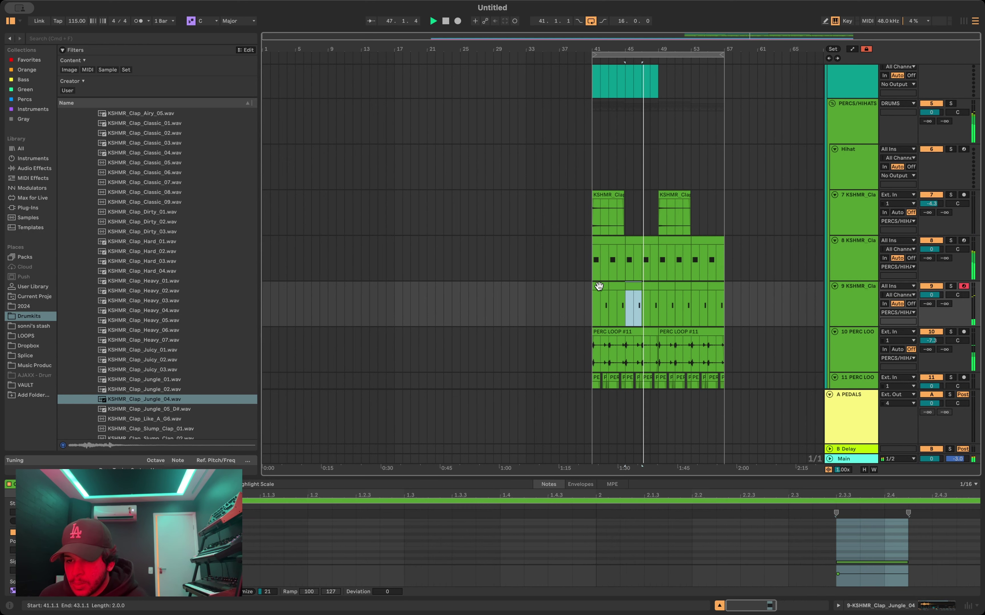
pyautogui.click(597, 287)
pyautogui.moveTo(605, 285); pyautogui.dragTo(718, 284)
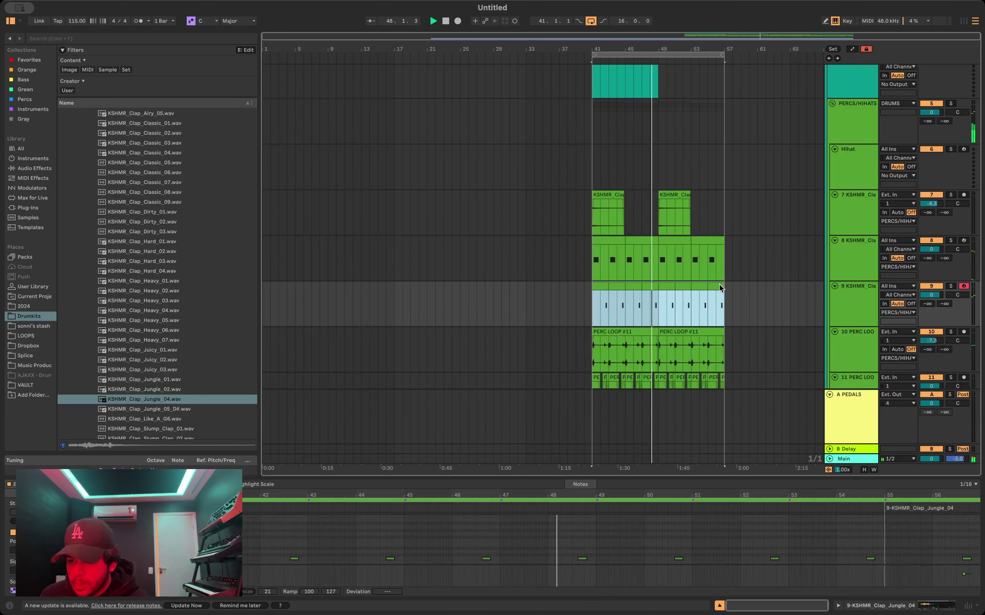
pyautogui.click(709, 543)
pyautogui.press('super+a')
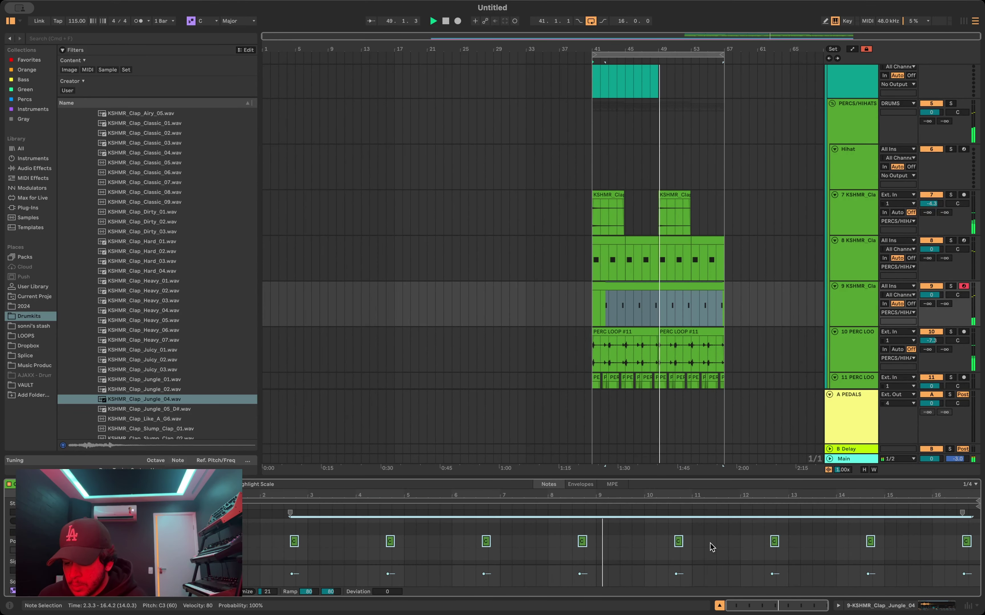
# Step: Set the KSHMR_Clap_Jungle_04 sampler's volume to -16.6 dB, sustain to -inf dB and decay to 1.83 s
pyautogui.doubleClick(869, 295)
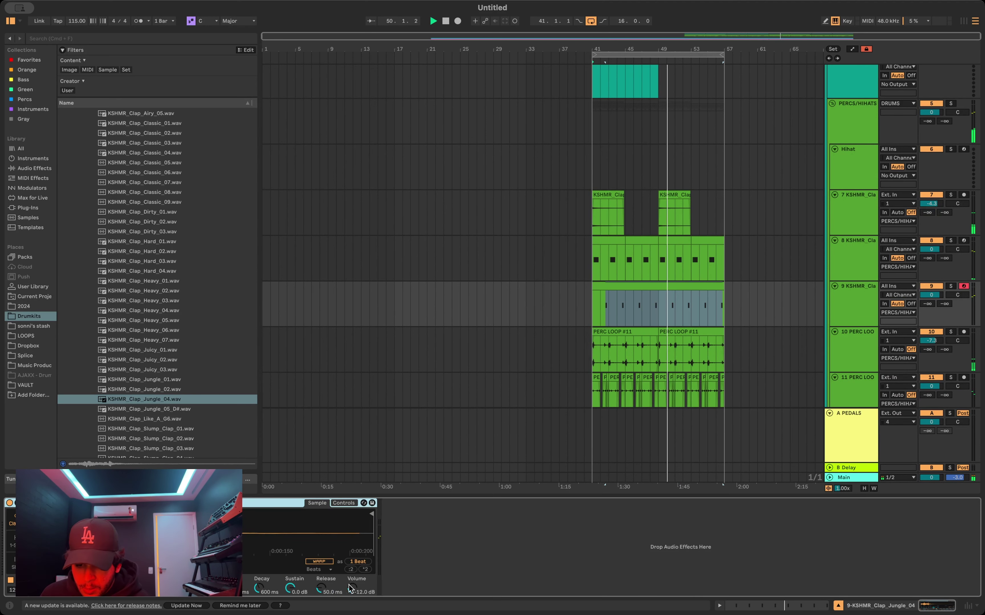
pyautogui.moveTo(352, 588); pyautogui.dragTo(351, 594)
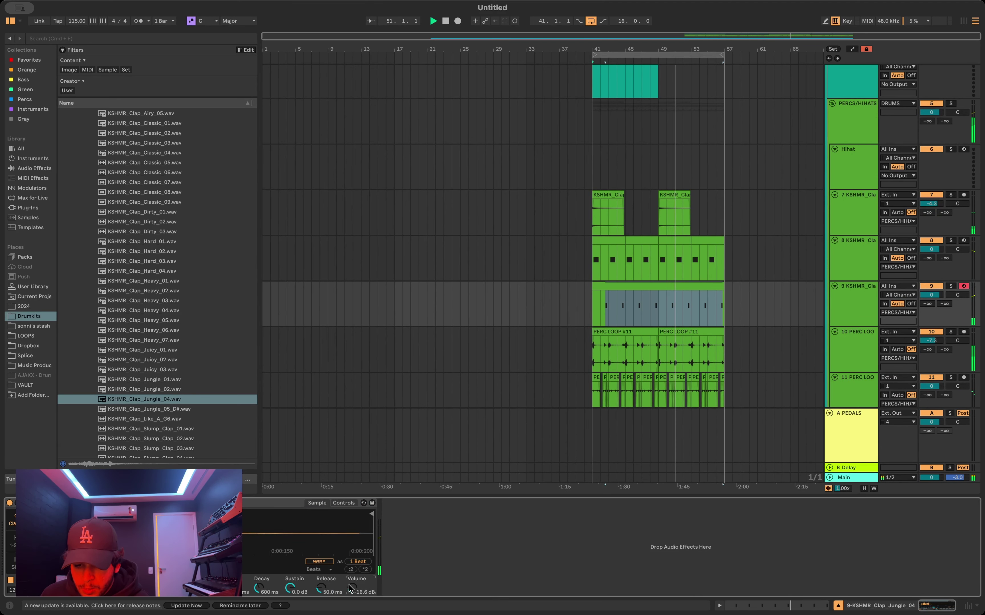
pyautogui.moveTo(290, 587); pyautogui.dragTo(255, 578)
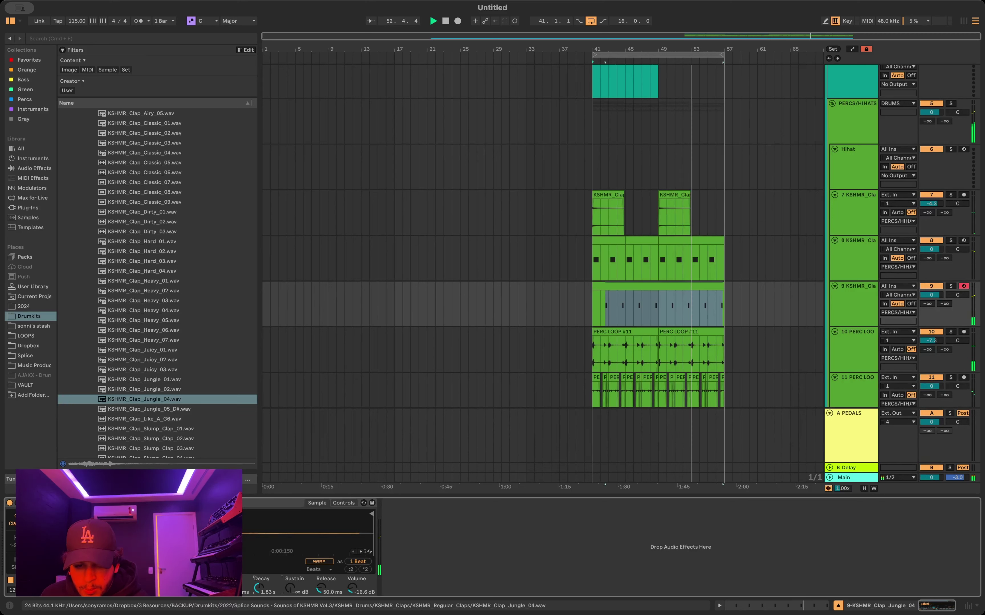
# Step: Open the KSHMR_Clap_Jungle_04 clip's notes and try transposing them up one semitone
pyautogui.doubleClick(616, 286)
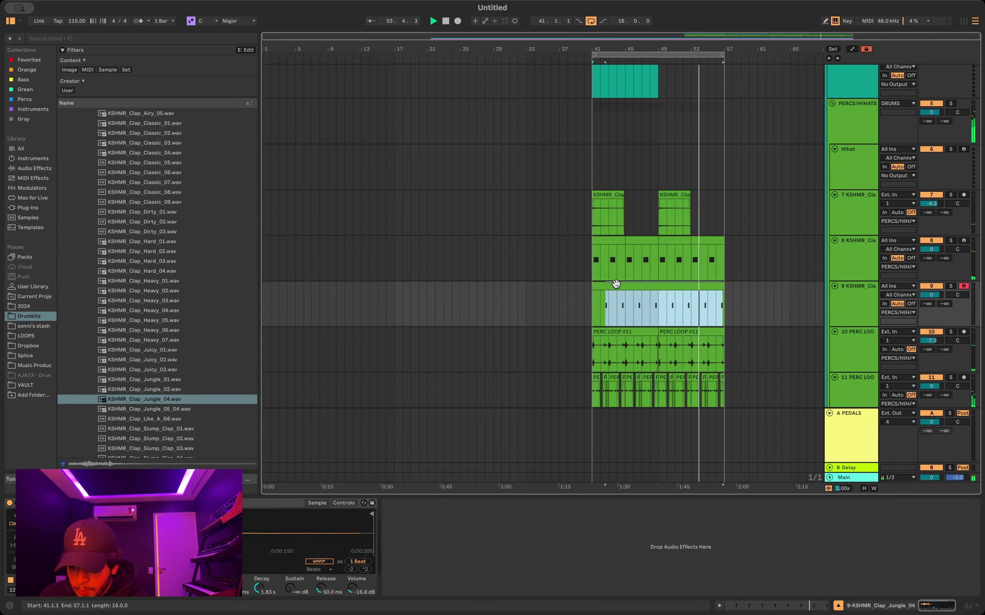
pyautogui.press('Up')
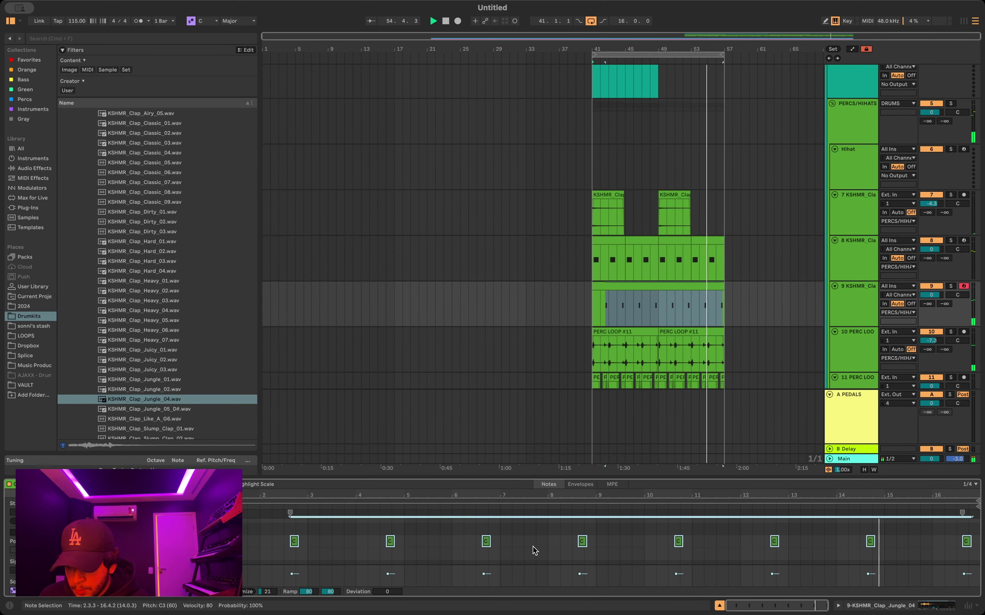
# Step: Set the KSHMR_Clap_Juicy_01 sampler's volume to -11.0 dB
pyautogui.click(849, 261)
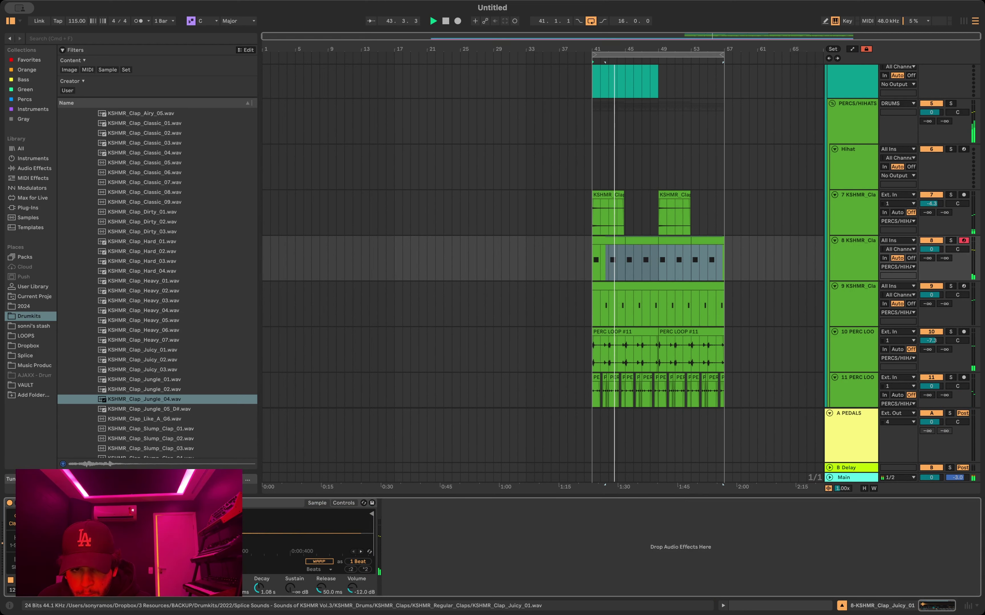
pyautogui.moveTo(351, 588); pyautogui.dragTo(351, 586)
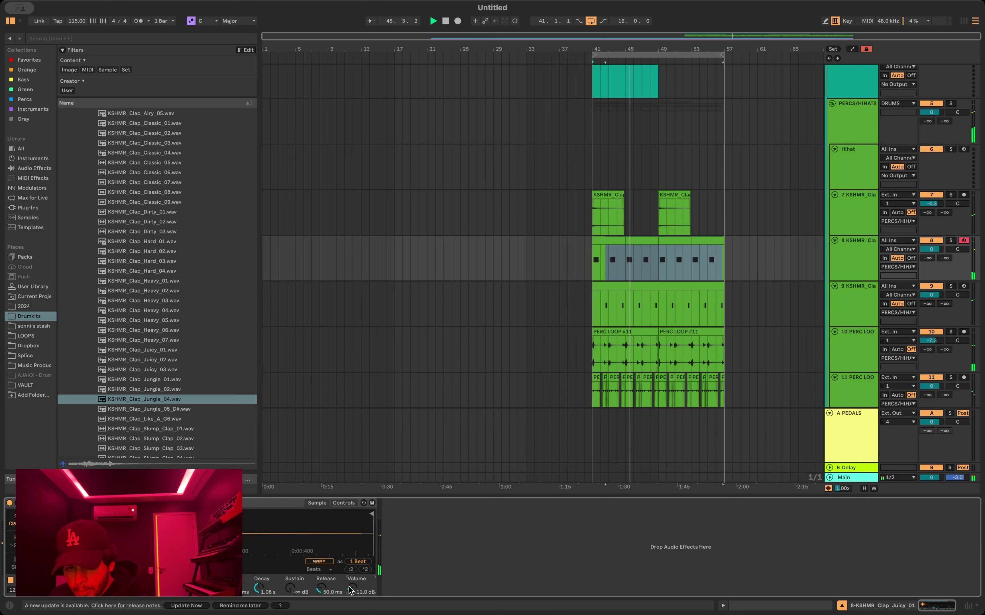
# Step: Transpose all notes in the KSHMR_Clap_Juicy_01 clip at bars 45 to 49 down one semitone to C3
pyautogui.click(637, 238)
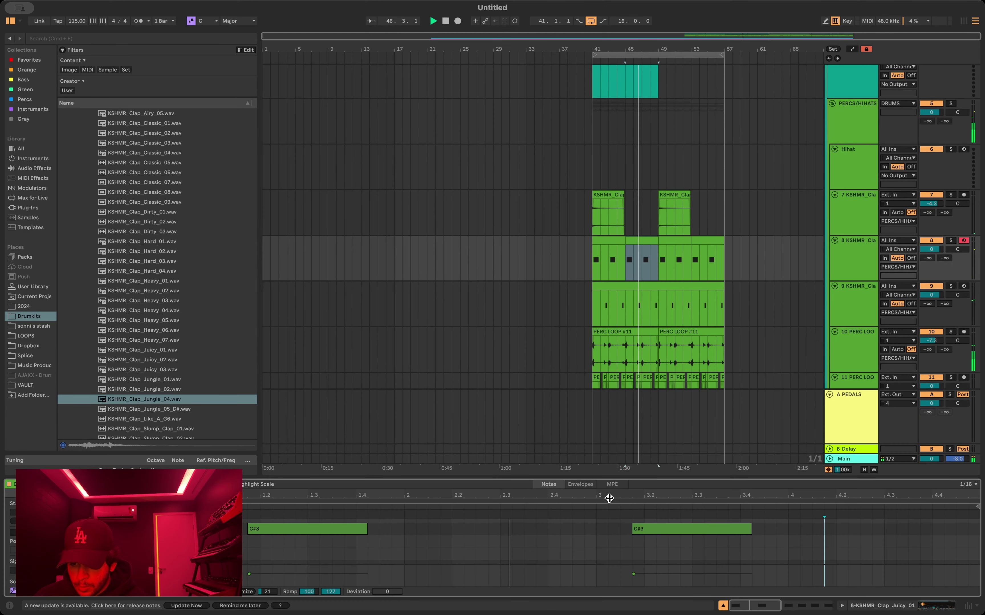
pyautogui.click(582, 532)
pyautogui.hotkey('ctrl', 'a')
pyautogui.press('Down')
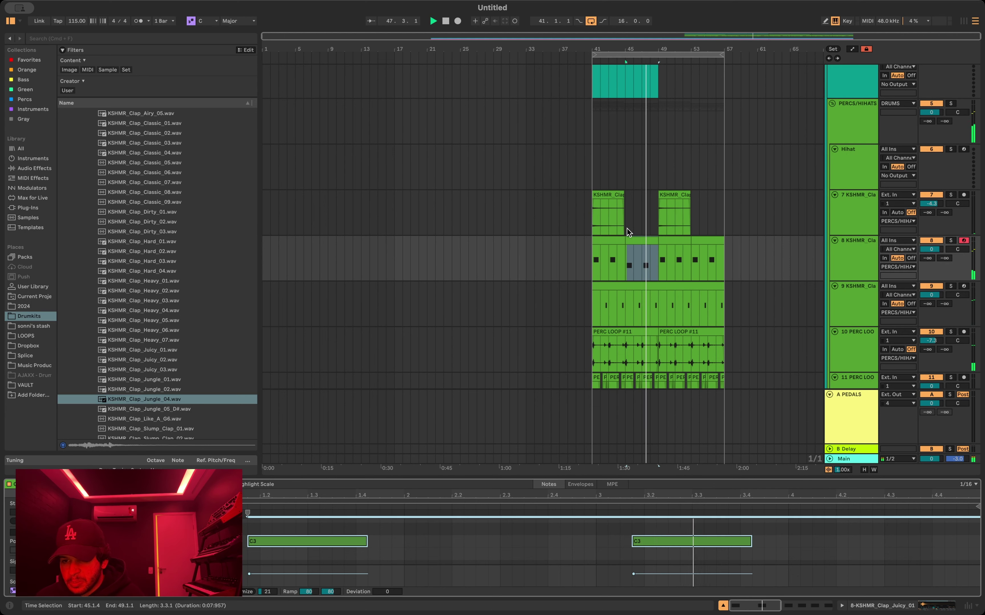
# Step: Copy the transposed KSHMR_Clap_Juicy_01 clip to bar 41, and duplicate both clips over bars 49 to 57
pyautogui.click(636, 233)
pyautogui.moveTo(638, 238); pyautogui.dragTo(610, 238)
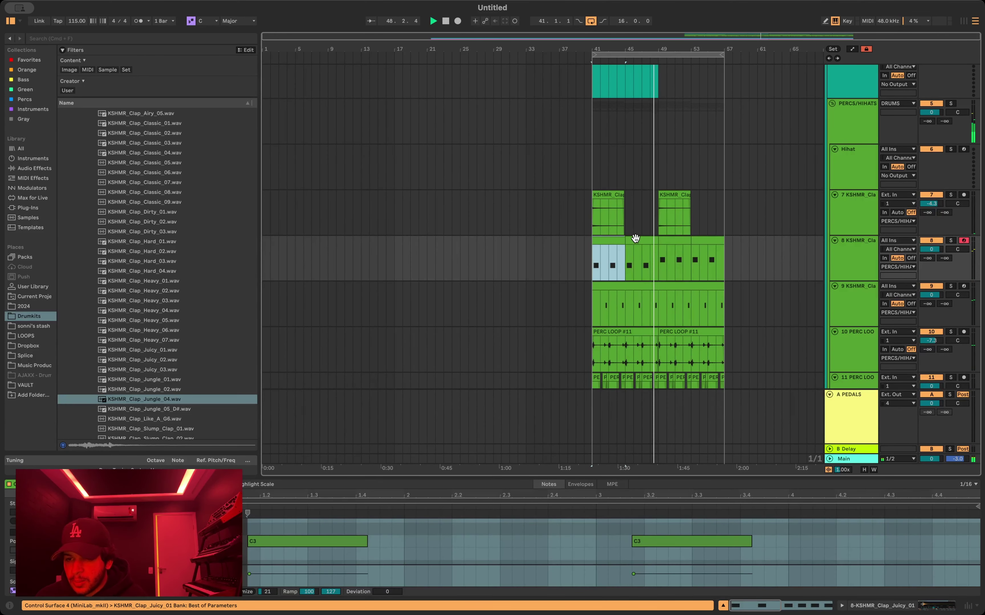
pyautogui.keyDown('shift'); pyautogui.click(635, 238); pyautogui.keyUp('shift')
pyautogui.press('super+d')
pyautogui.click(598, 237)
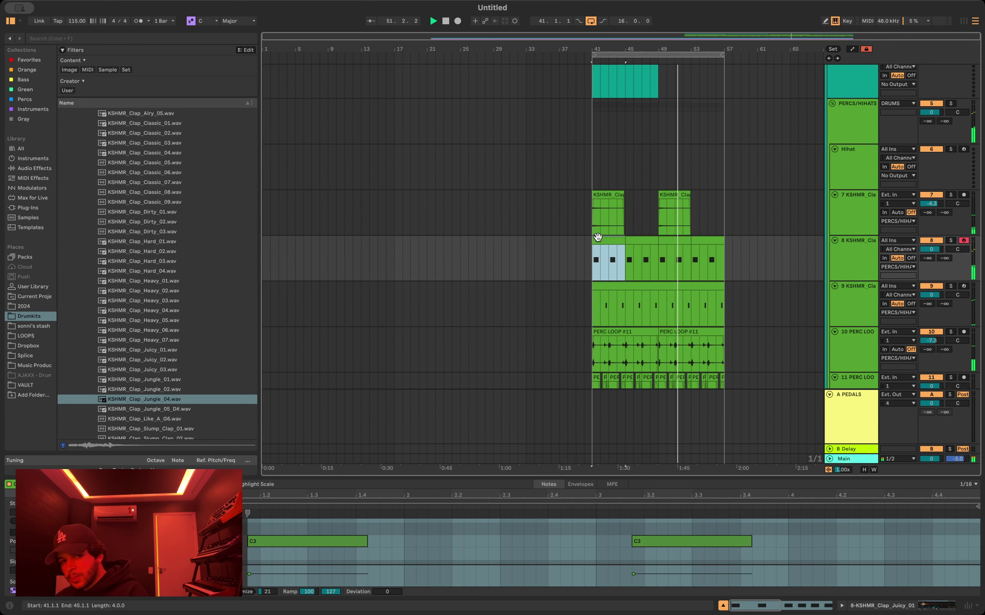
# Step: Set the KSHMR_Clap_Juicy_01 track's Delay to a synced time of 6 sixteenths and a dry/wet mix of 23%
pyautogui.click(859, 259)
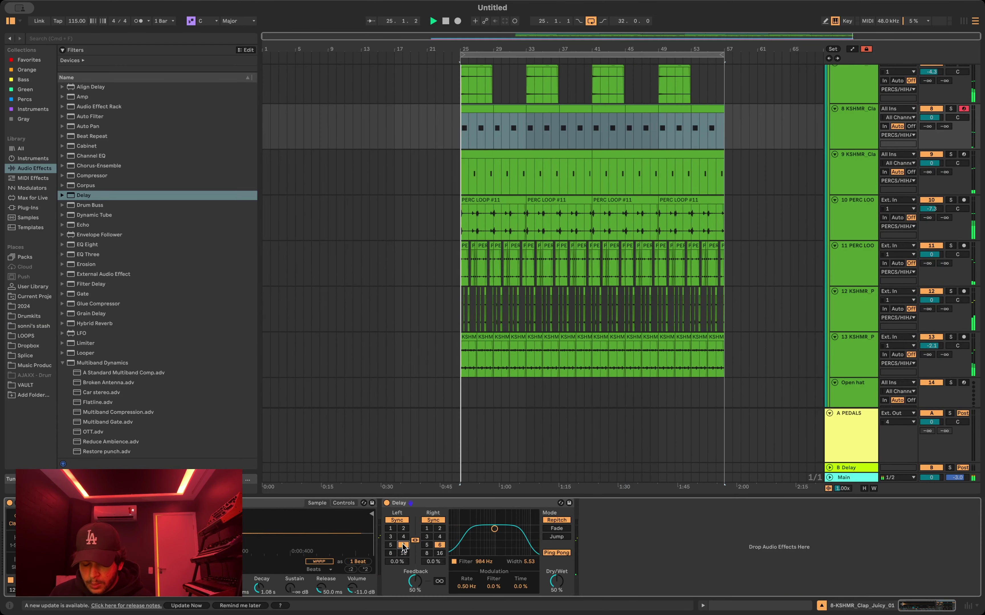
pyautogui.click(403, 544)
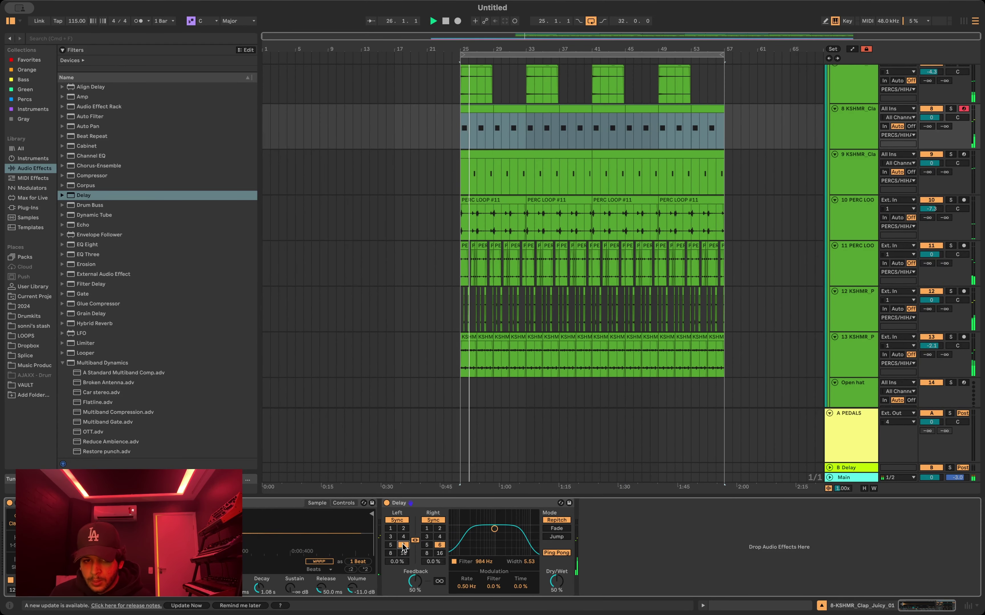
pyautogui.moveTo(557, 580); pyautogui.dragTo(557, 598)
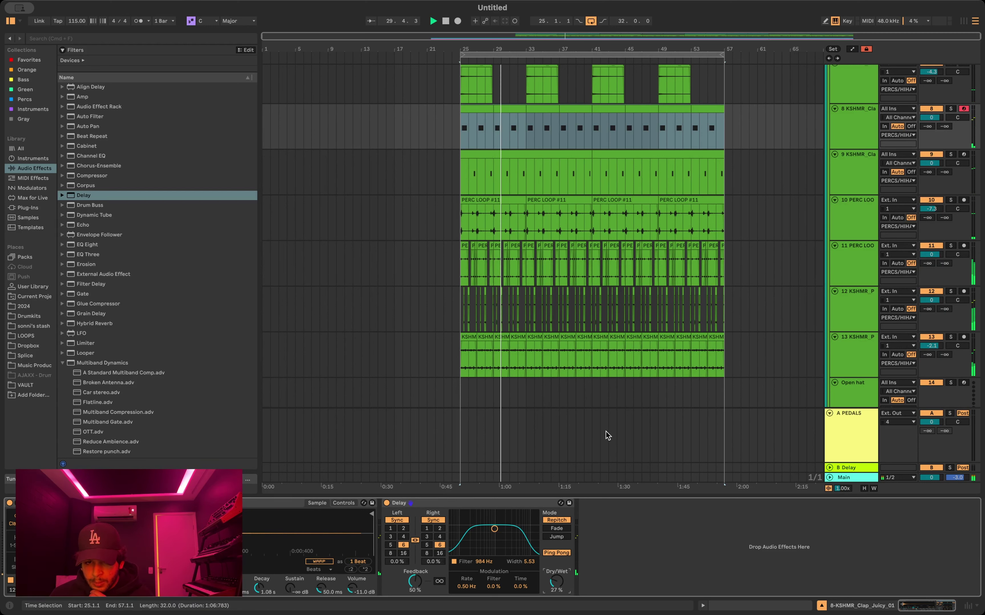
pyautogui.moveTo(555, 580); pyautogui.dragTo(557, 584)
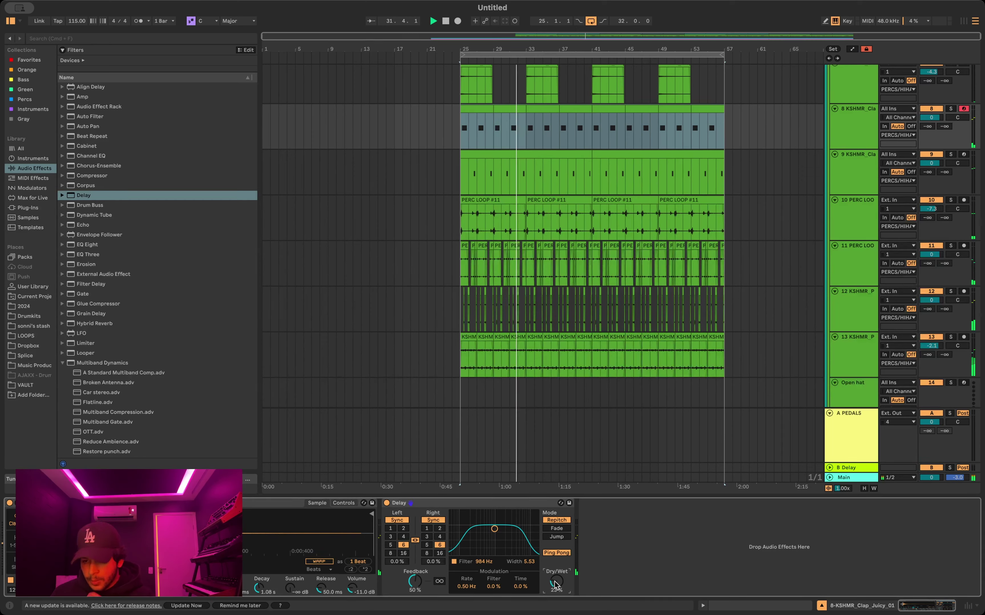
# Step: Delete bars 25 to 33 of the honest_120_sonni vocal clip
pyautogui.scroll(-12, 586, 390)
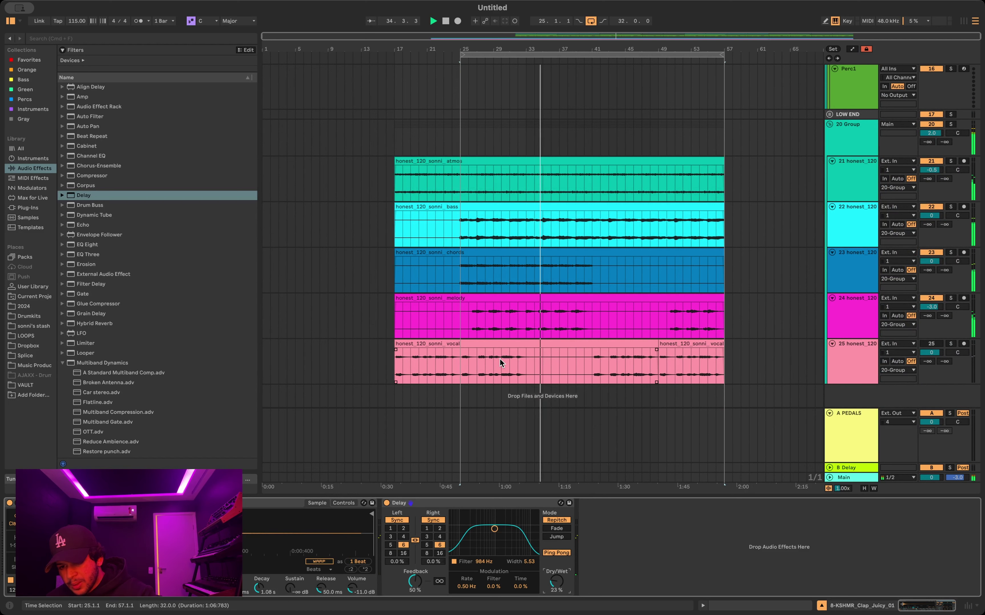
pyautogui.moveTo(459, 362); pyautogui.dragTo(524, 342)
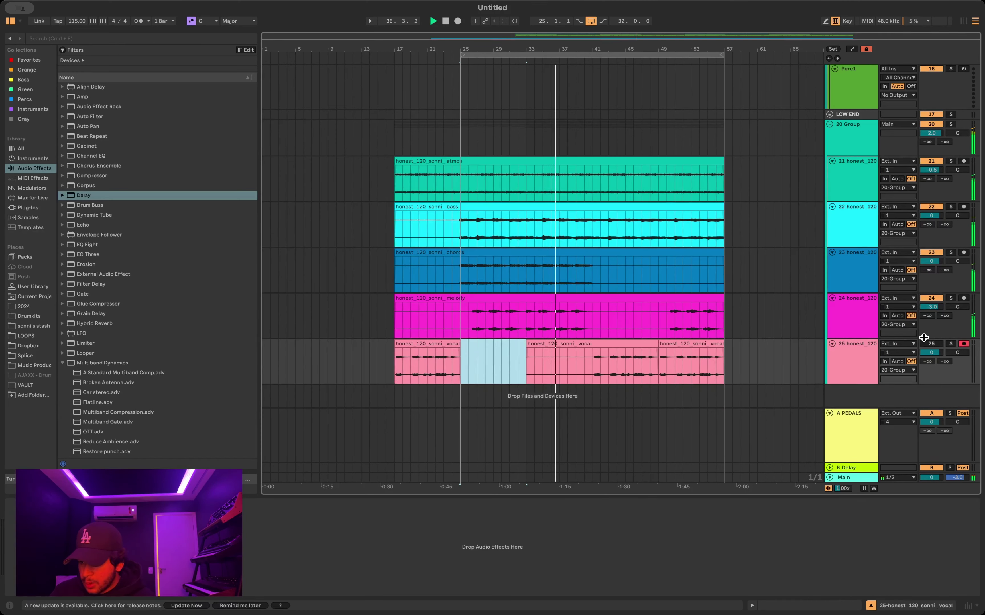
pyautogui.press('Delete')
# Step: Add an EQ Eight to the honest_120_sonni chords track
pyautogui.click(874, 265)
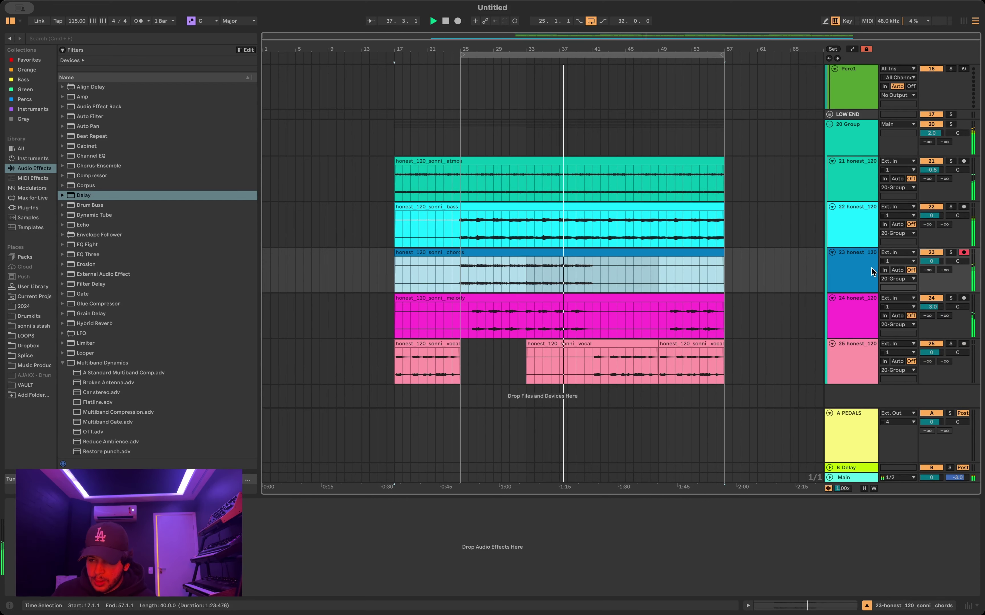
pyautogui.doubleClick(873, 262)
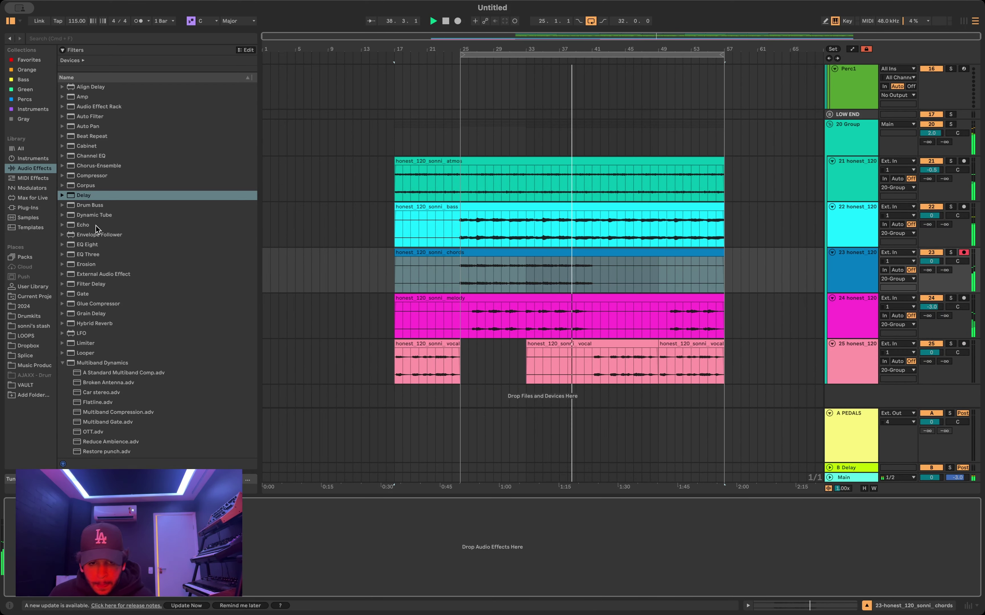
pyautogui.doubleClick(83, 245)
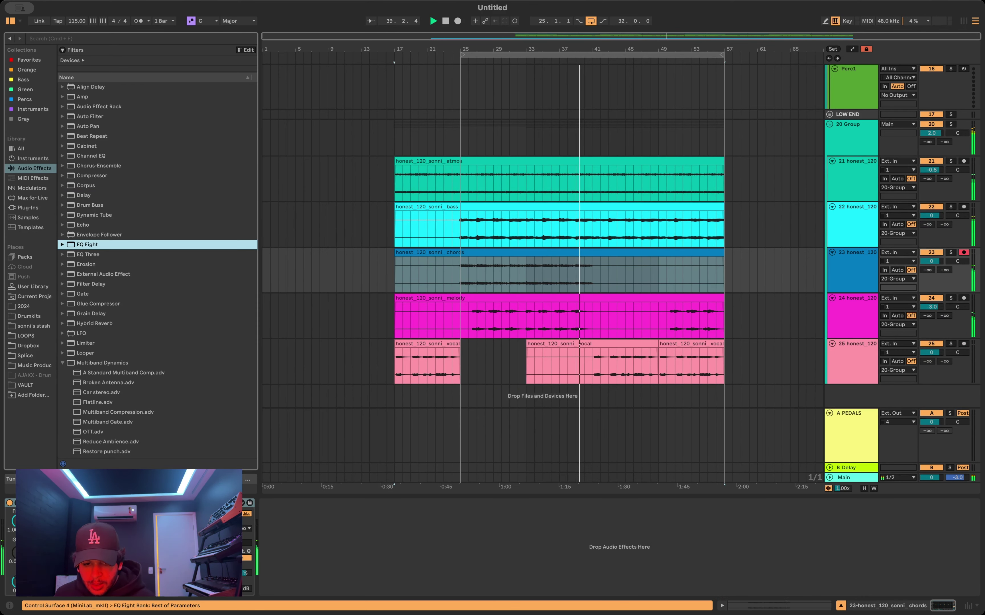
pyautogui.click(57, 541)
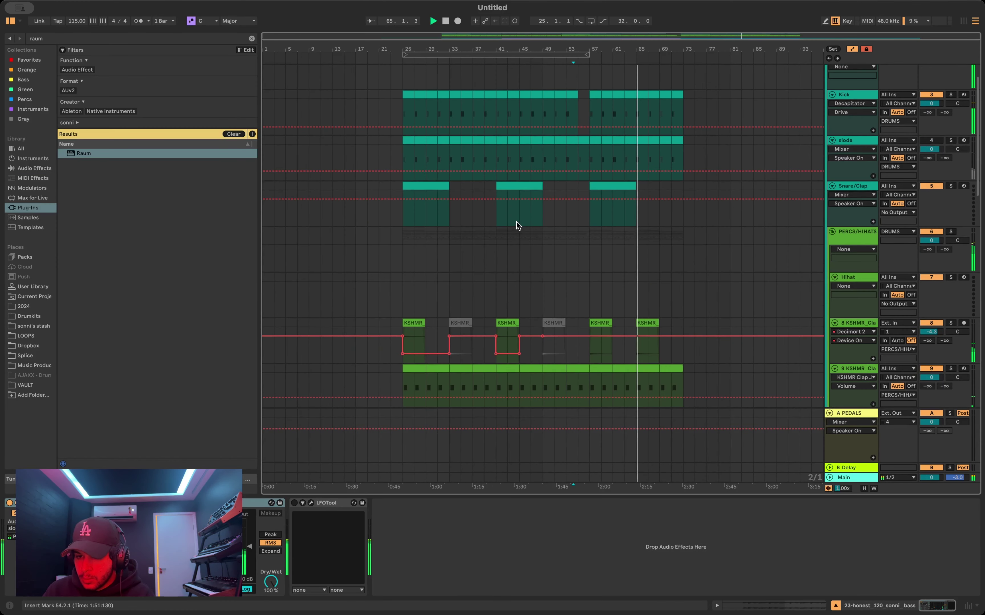
# Step: Select bars 33 to 41 on the Snare/Clap track and look over the percussion and stem clips below it
pyautogui.moveTo(517, 222); pyautogui.dragTo(479, 183)
pyautogui.scroll(-15, 523, 261)
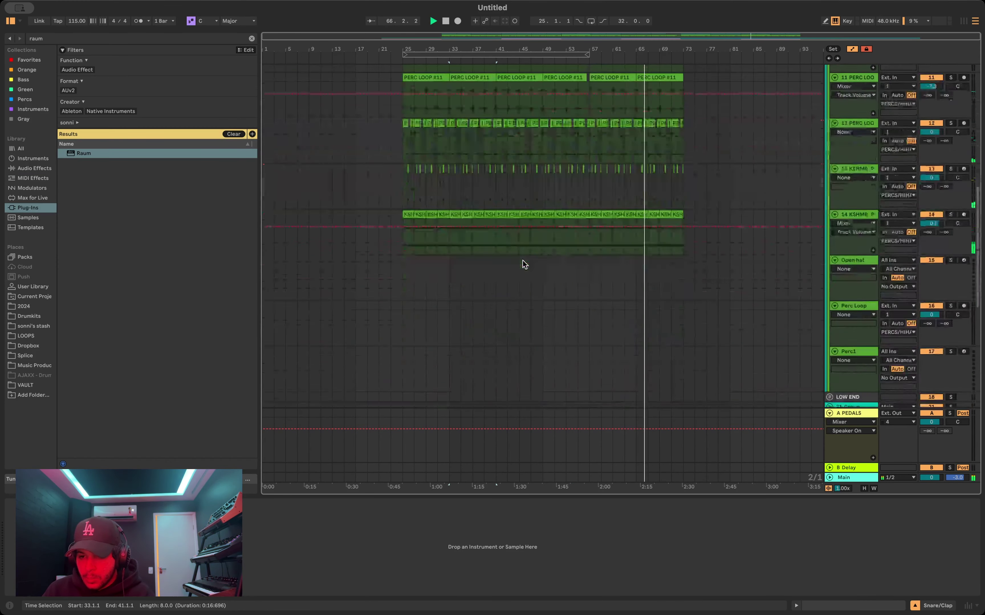
pyautogui.scroll(-2, 523, 261)
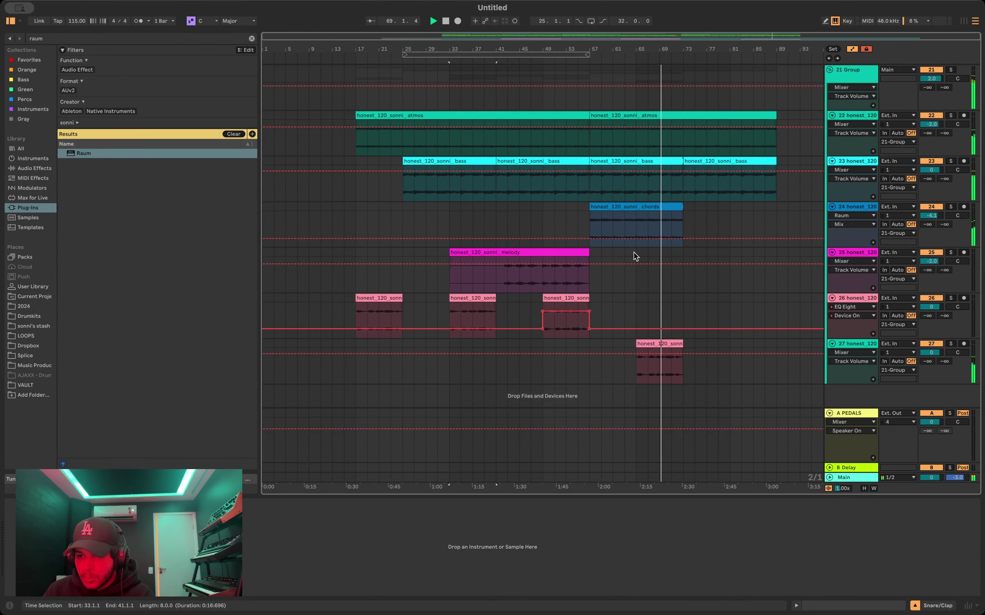
# Step: Shorten the end of the last PERC LOOP #11 clip so it stops within bar 72
pyautogui.scroll(4, 677, 180)
pyautogui.scroll(15, 678, 180)
pyautogui.scroll(8, 675, 235)
pyautogui.scroll(-7, 675, 235)
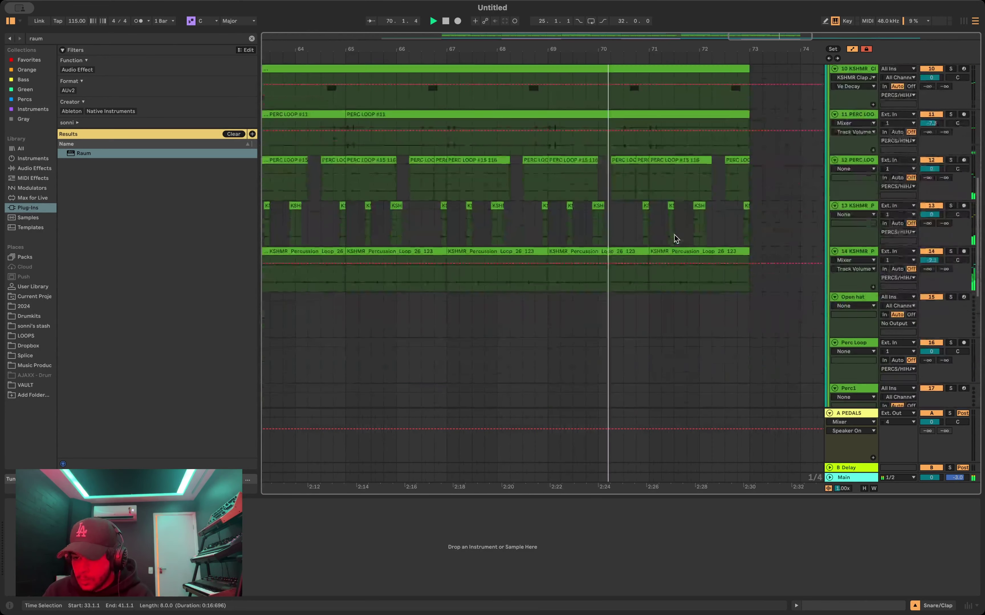
pyautogui.scroll(8, 737, 178)
pyautogui.scroll(5, 736, 178)
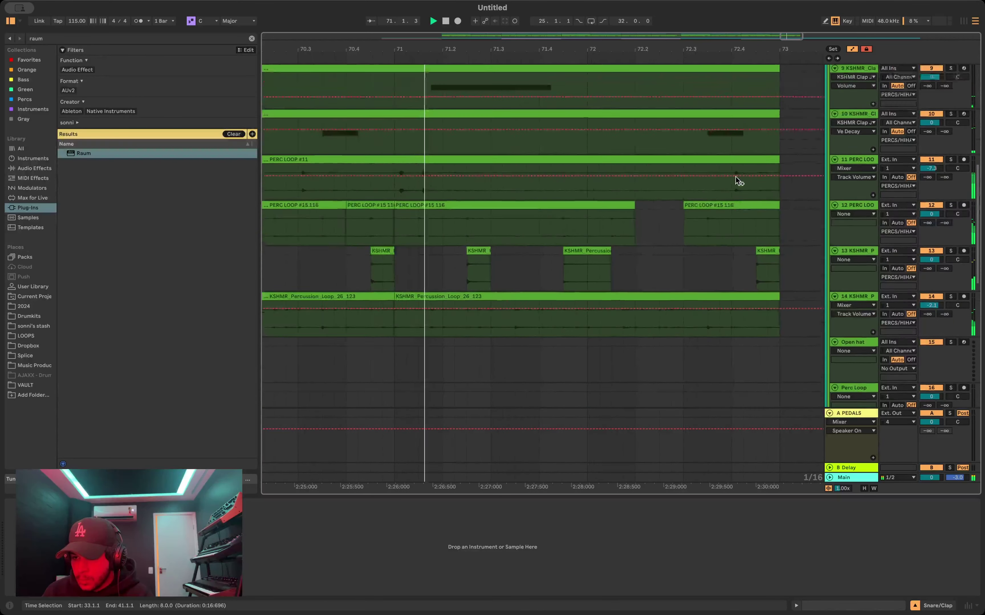
pyautogui.moveTo(778, 158); pyautogui.dragTo(688, 157)
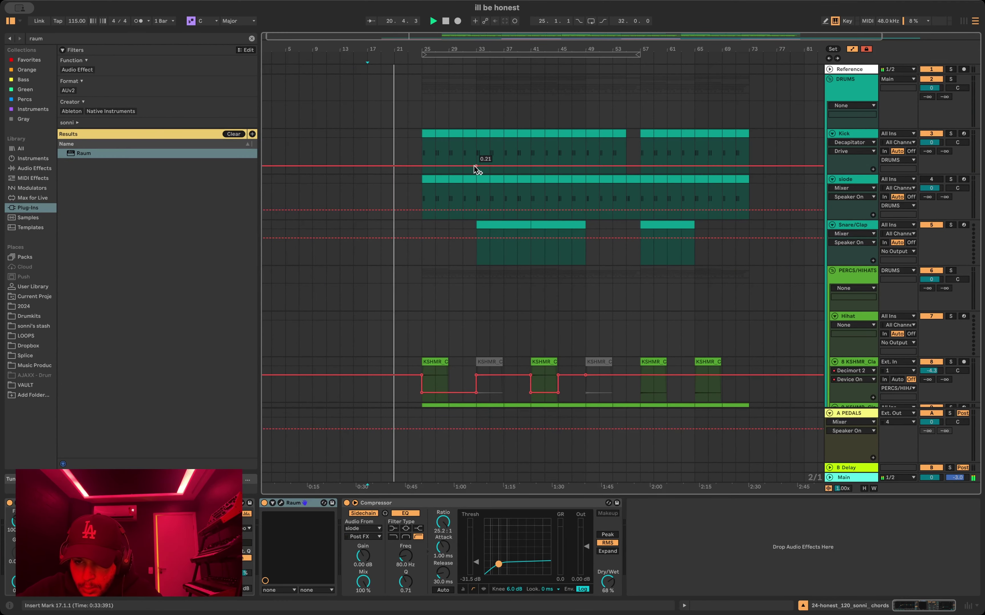
# Step: Select the Kick clips from bar 57 to 65 and set the Kick track's volume to -3.0 dB
pyautogui.scroll(-5, 447, 303)
pyautogui.scroll(-10, 447, 304)
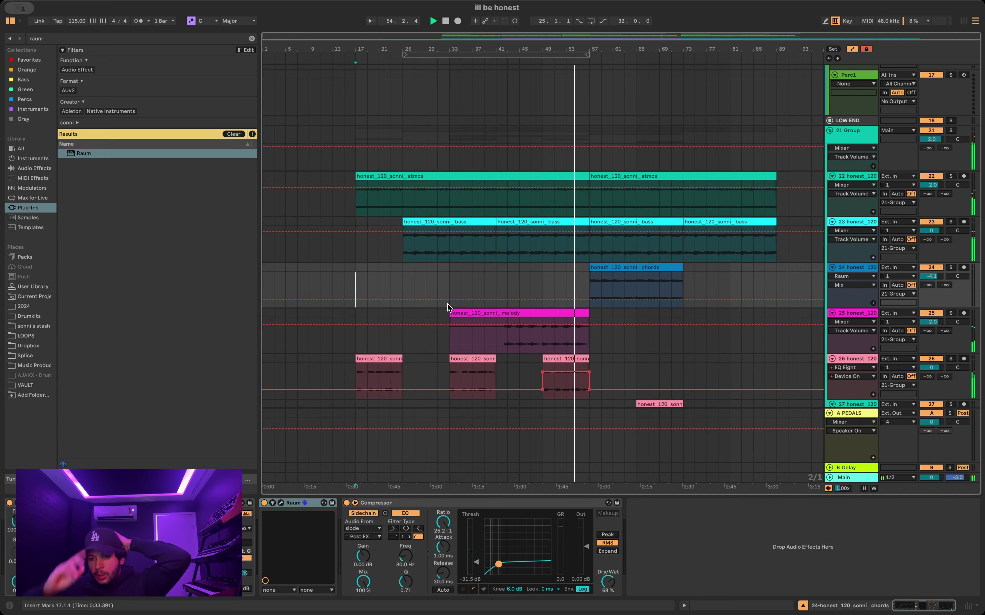
pyautogui.scroll(4, 586, 187)
pyautogui.scroll(10, 585, 187)
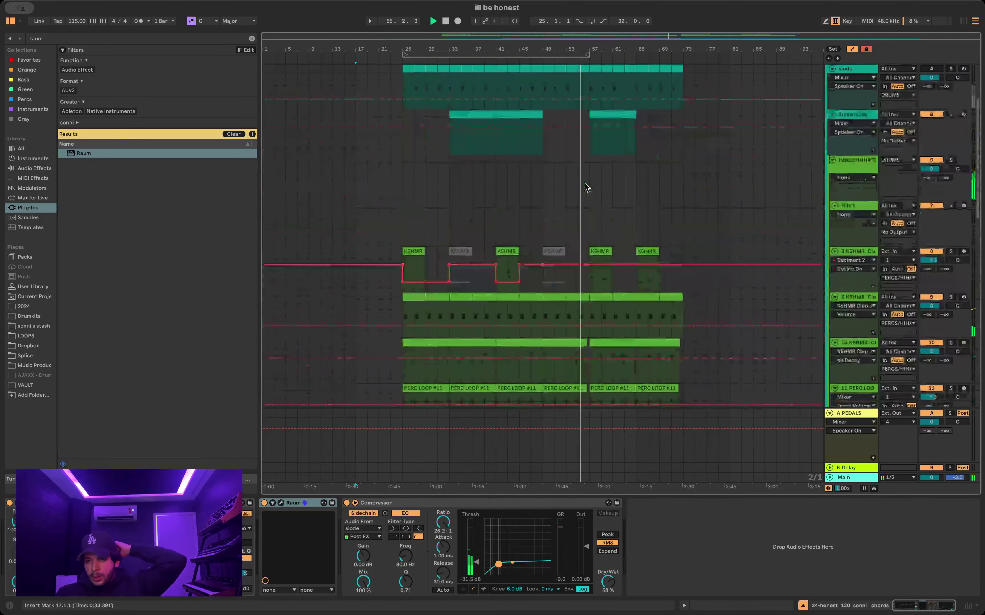
pyautogui.click(602, 133)
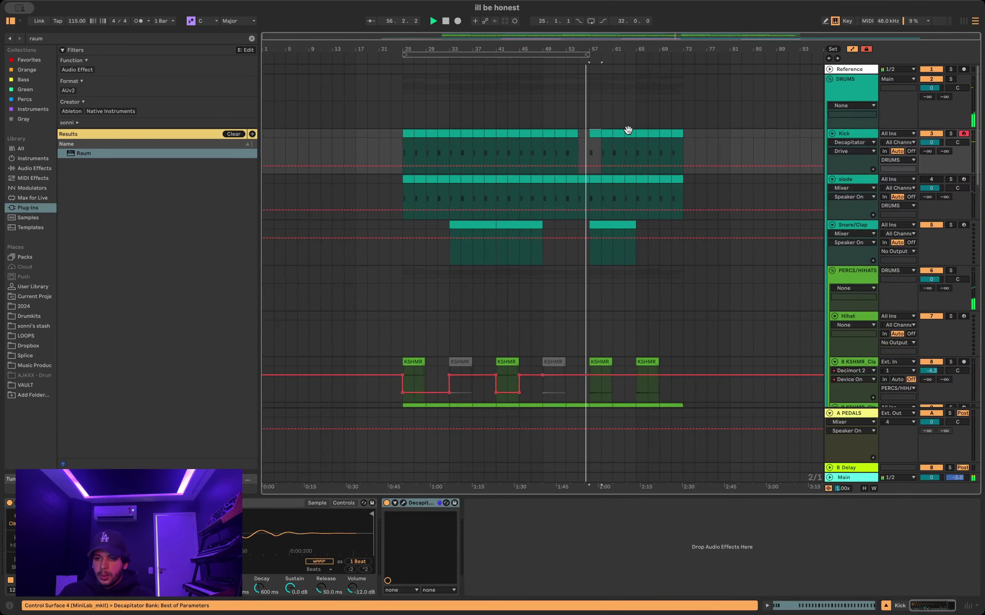
pyautogui.moveTo(629, 130); pyautogui.dragTo(630, 130)
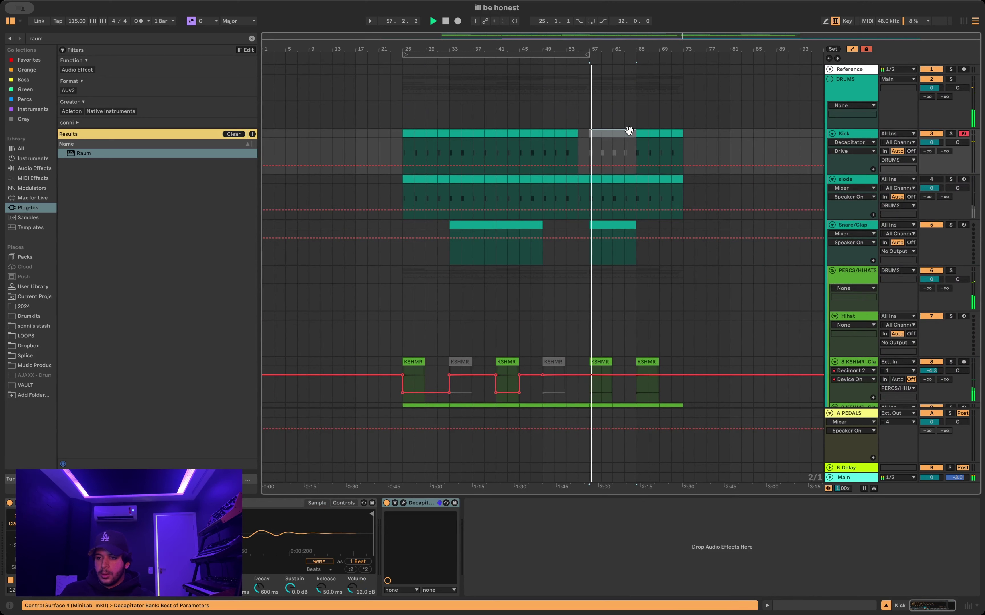
pyautogui.click(629, 131)
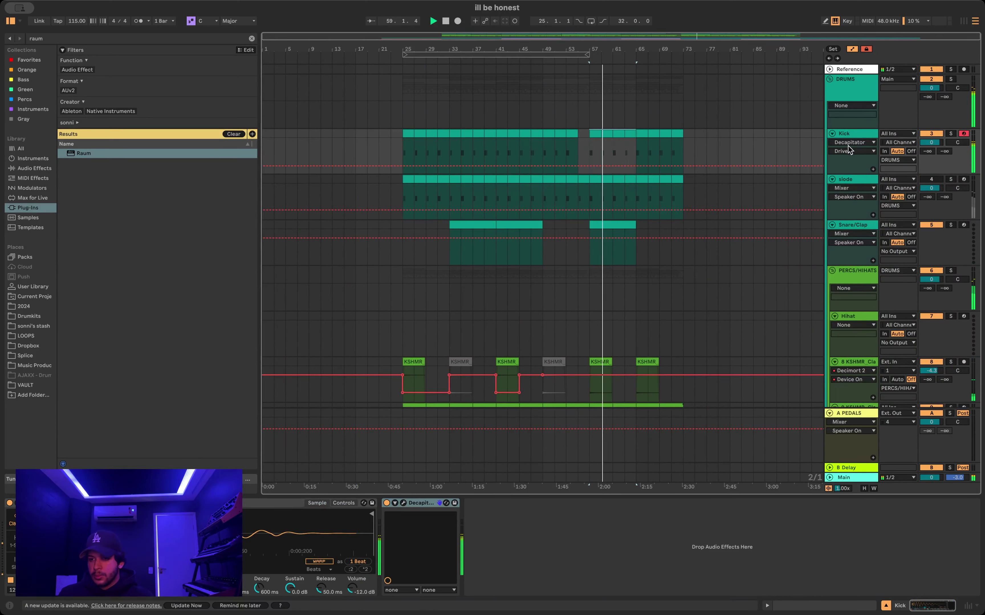
pyautogui.click(934, 143)
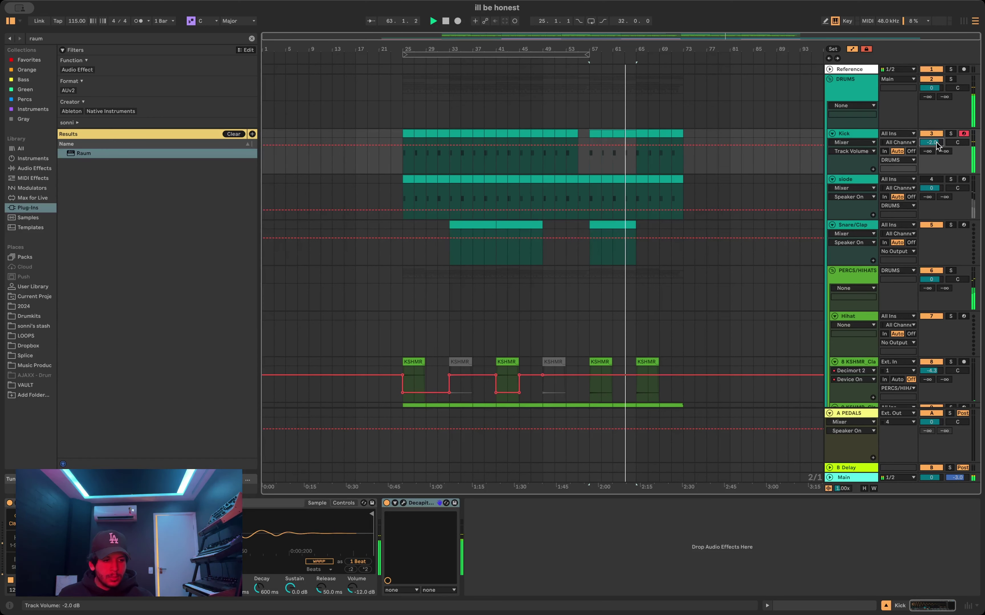
pyautogui.scroll(-1, 936, 145)
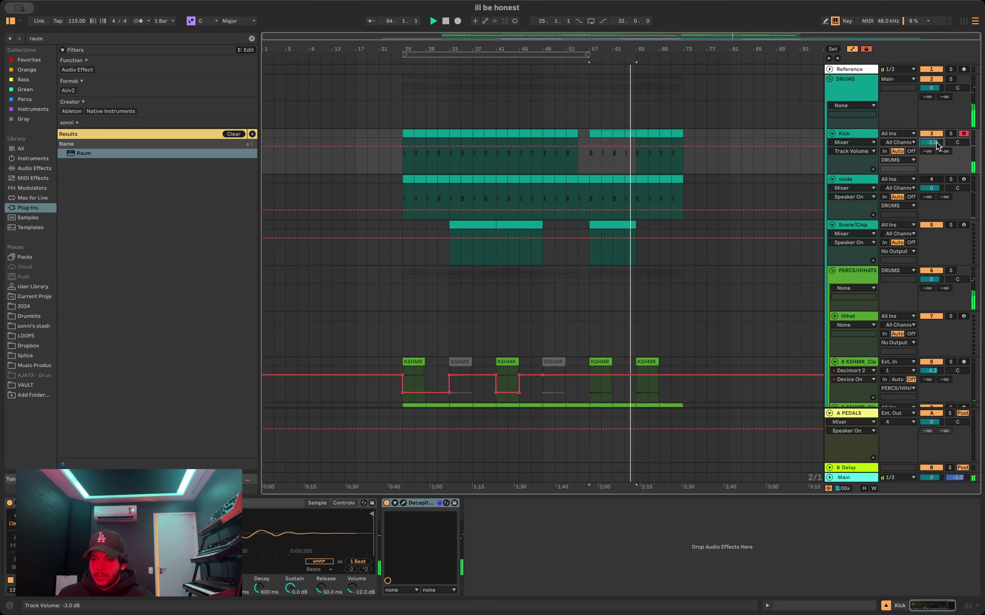
# Step: Collapse the DRUMS group and the group holding the honest_120_sonni stems
pyautogui.click(830, 77)
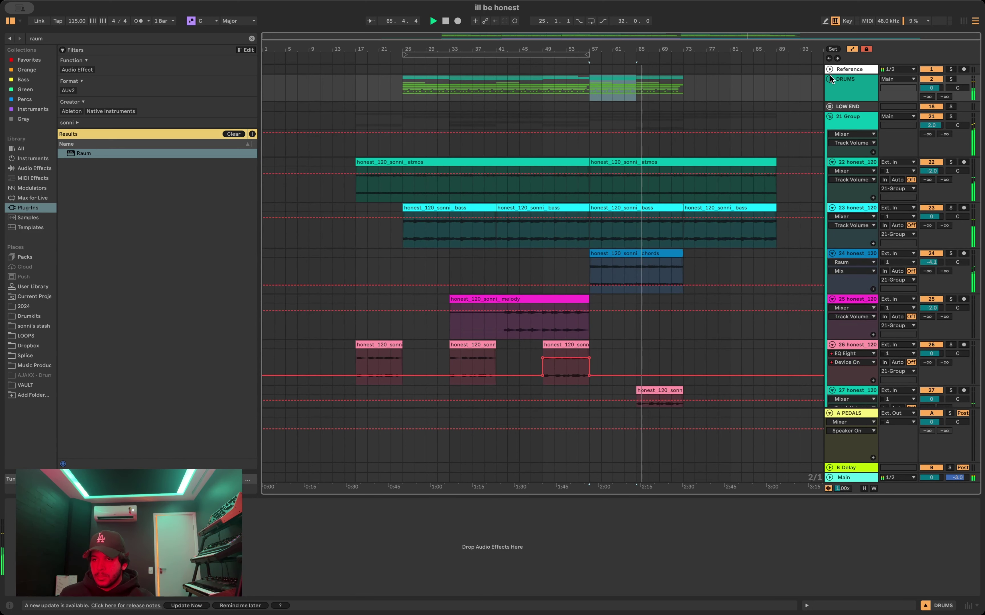
pyautogui.scroll(-3, 767, 180)
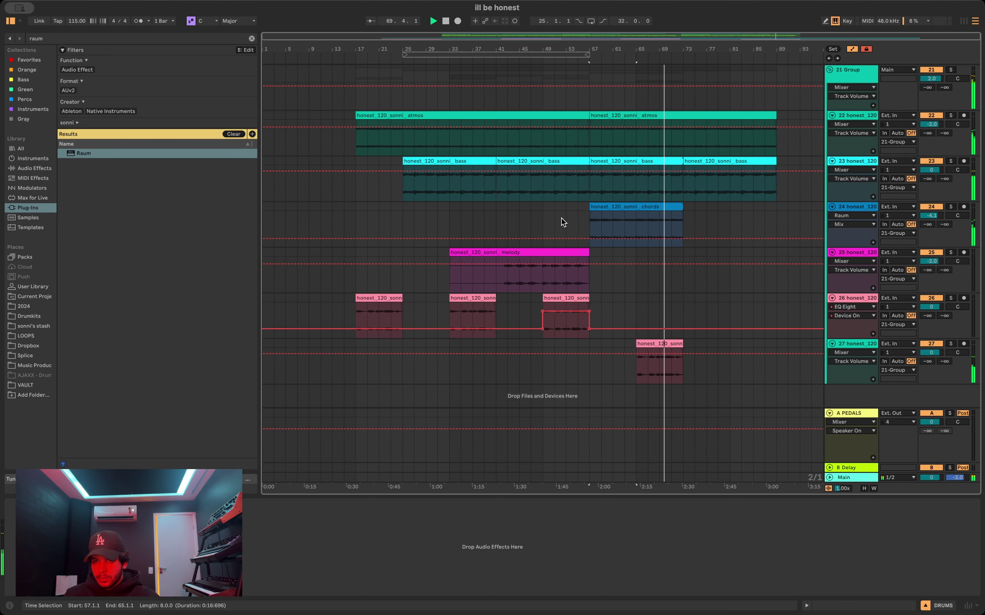
pyautogui.scroll(2, 713, 223)
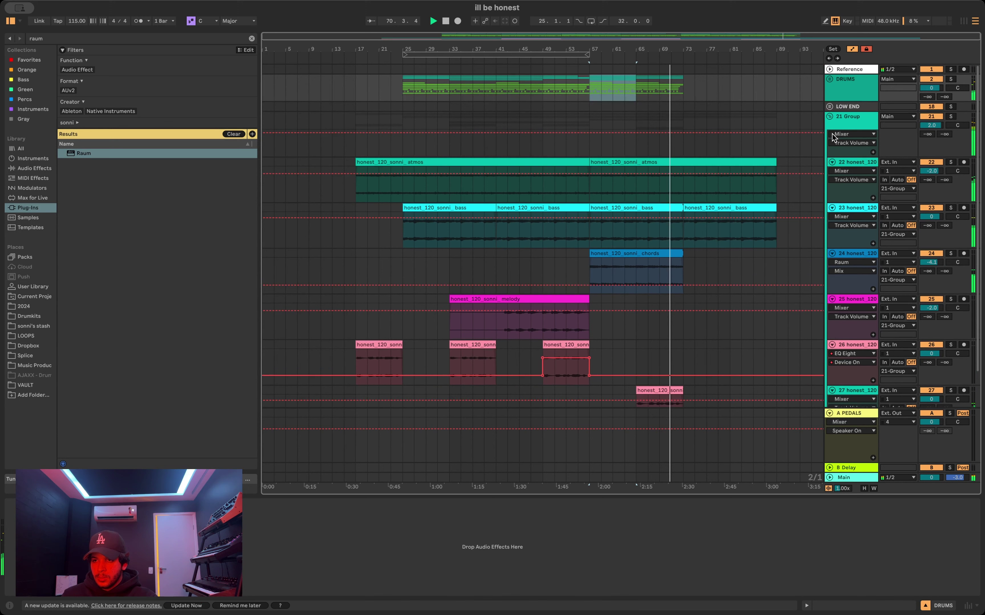
pyautogui.click(829, 116)
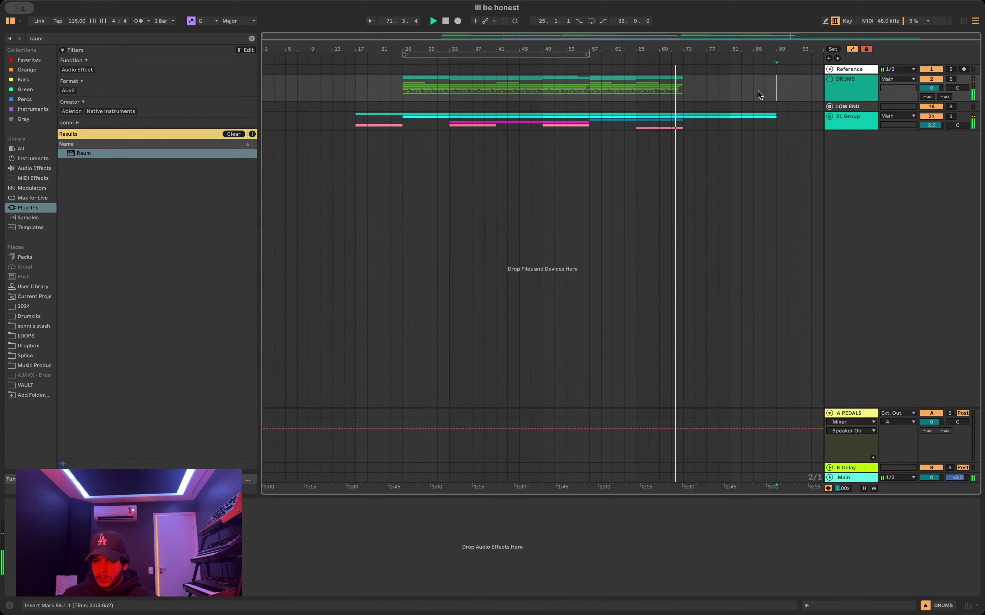